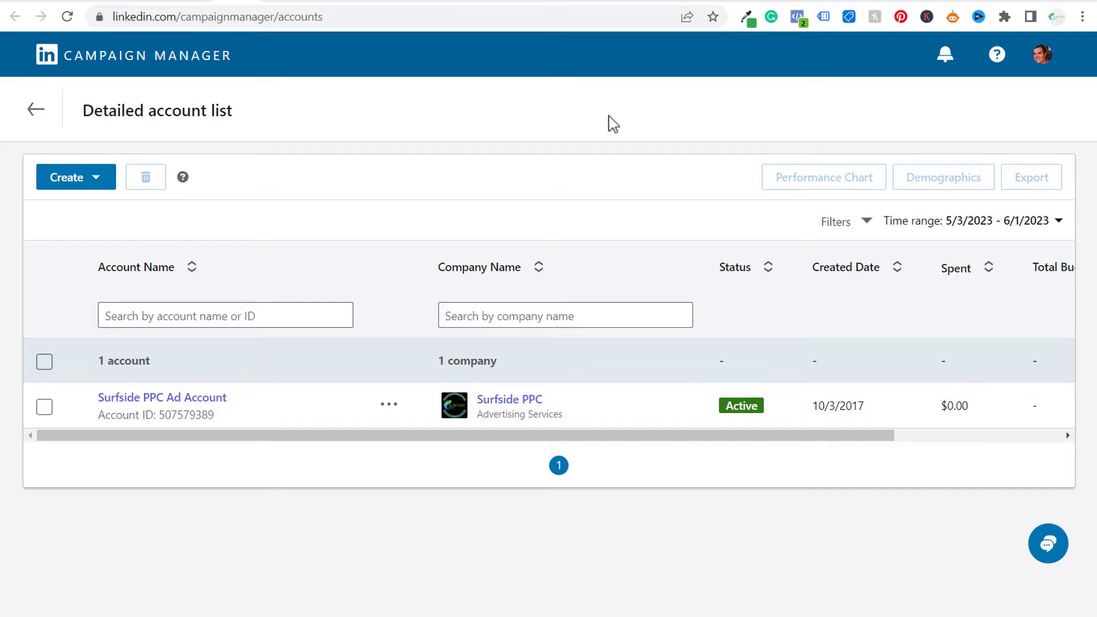
left_click(320, 3)
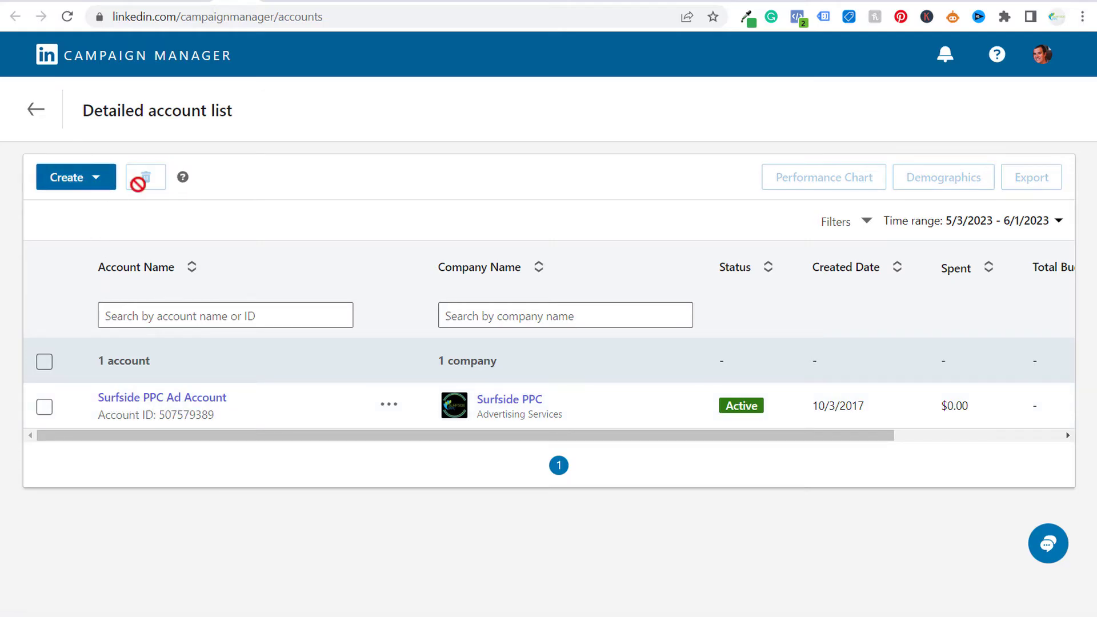
left_click(193, 3)
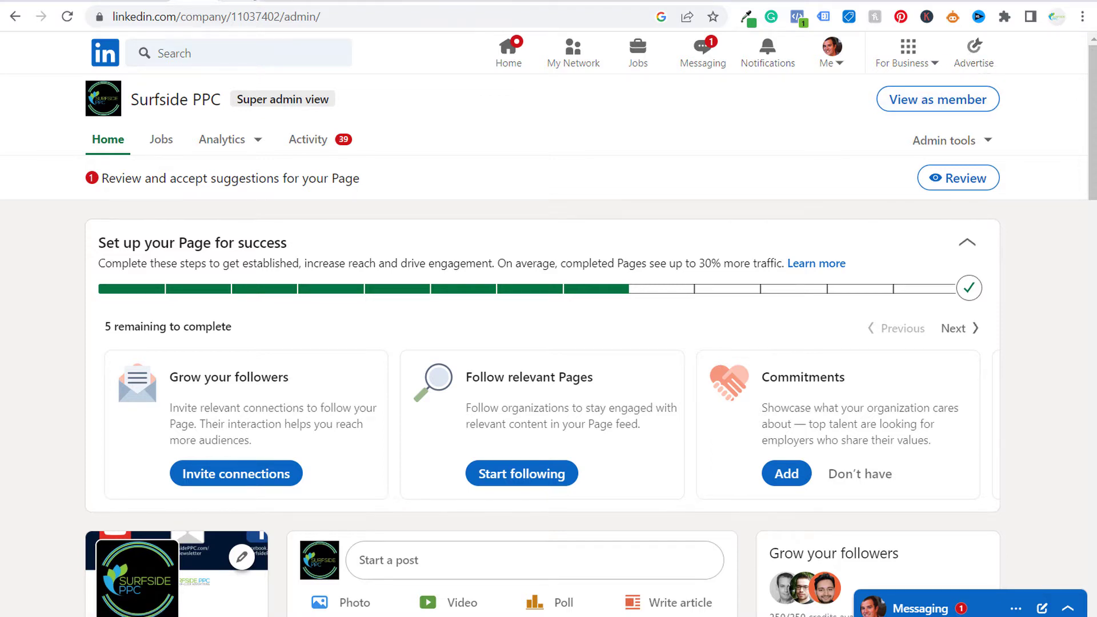
left_click(349, 2)
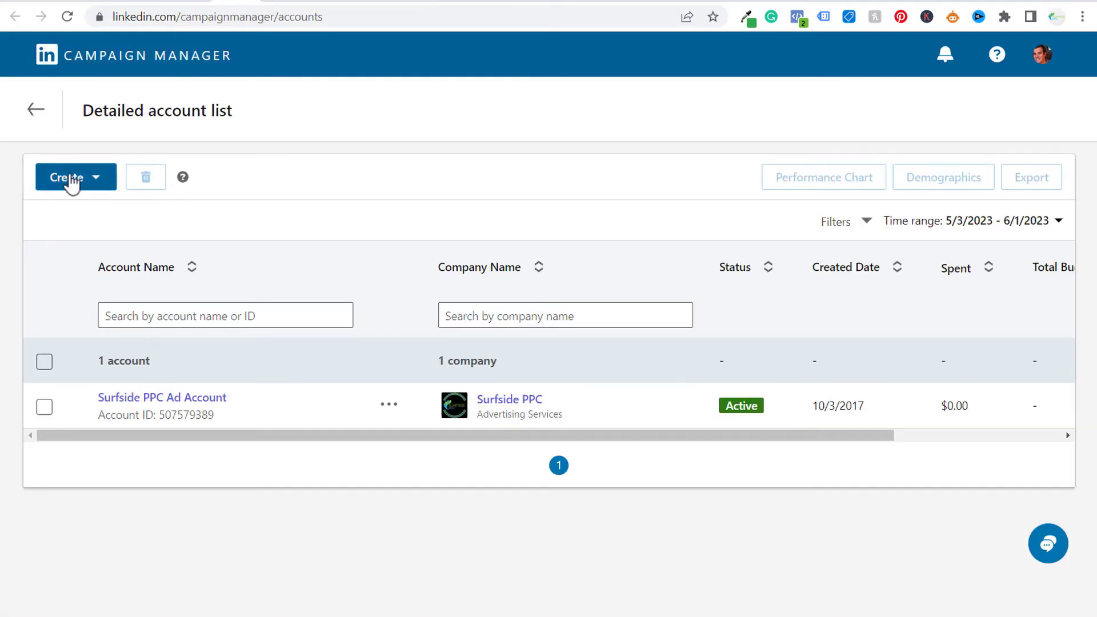
left_click(63, 177)
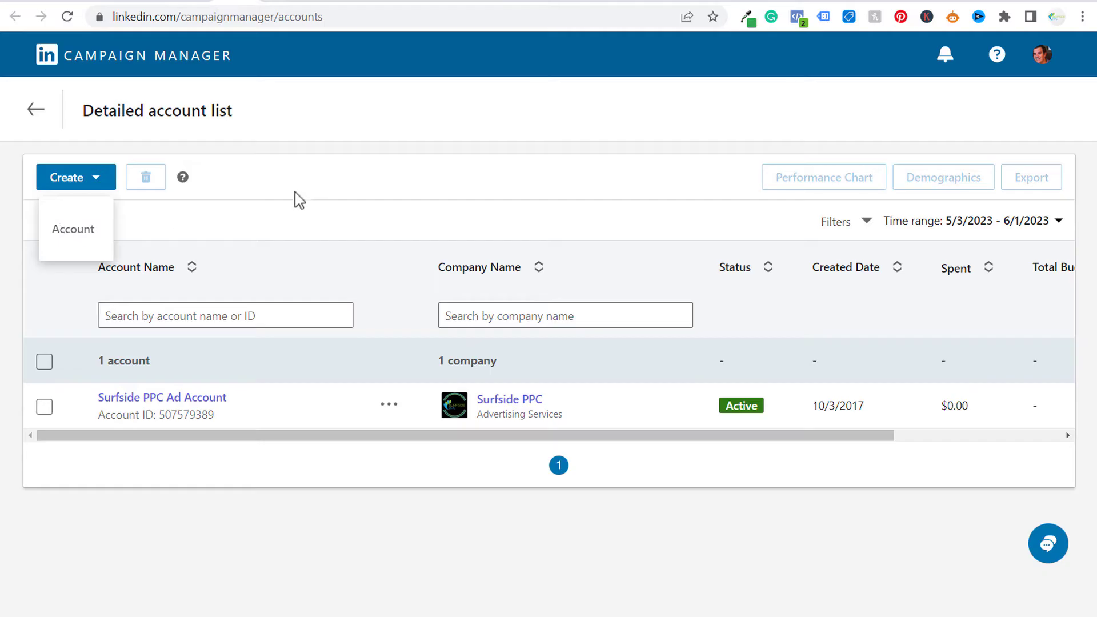
left_click(358, 116)
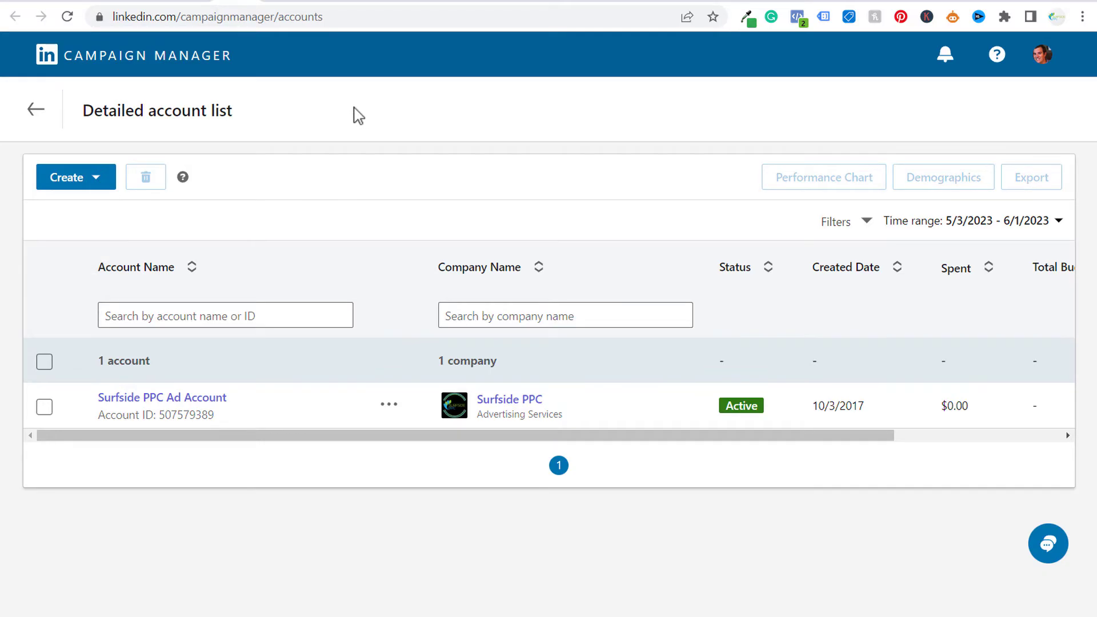
left_click(146, 4)
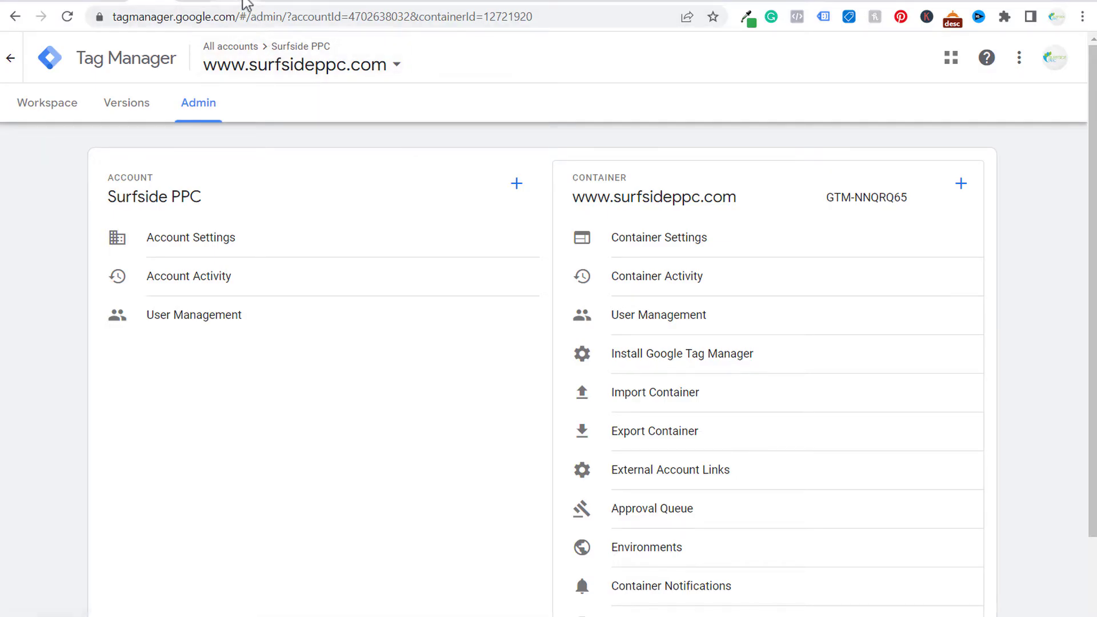
left_click(247, 5)
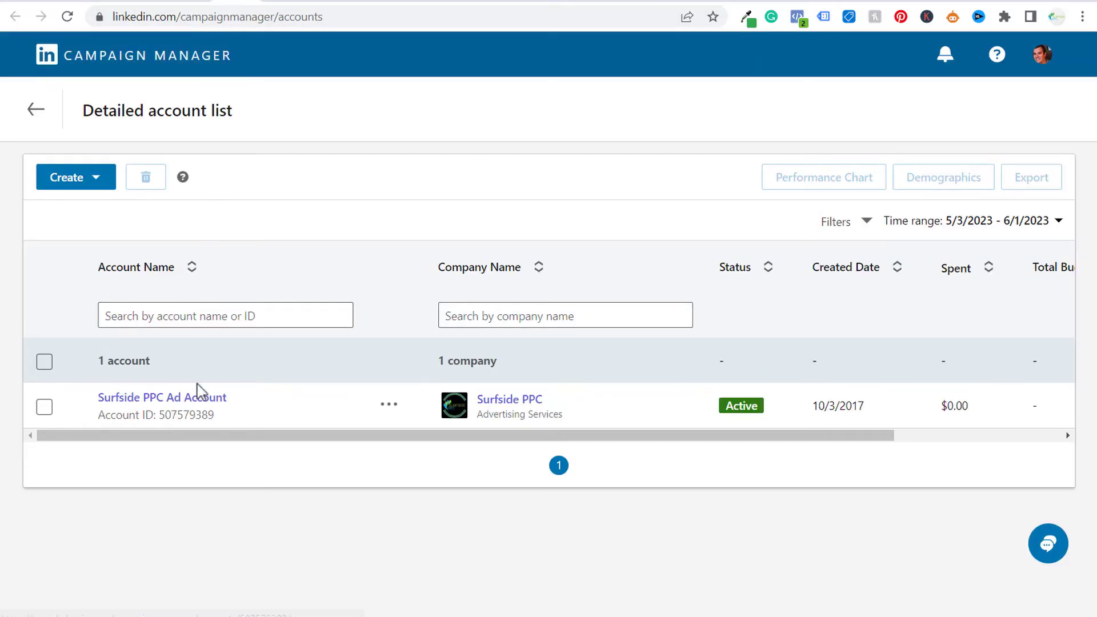
- Open the Surfside PPC Ad Account and go to its conversion tracking page
left_click(150, 399)
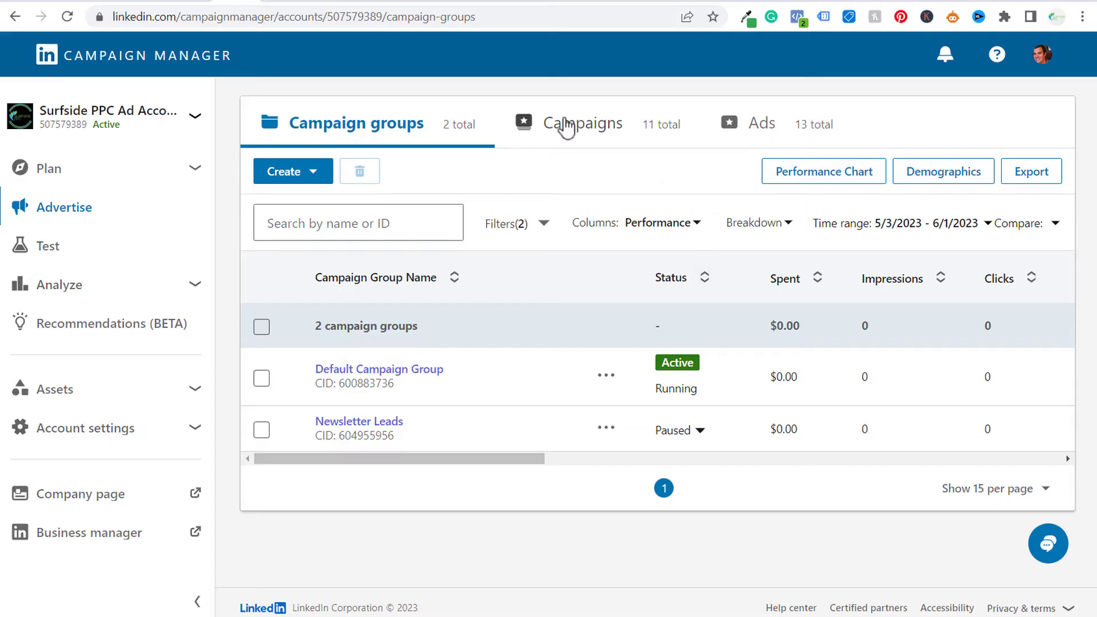
left_click(179, 290)
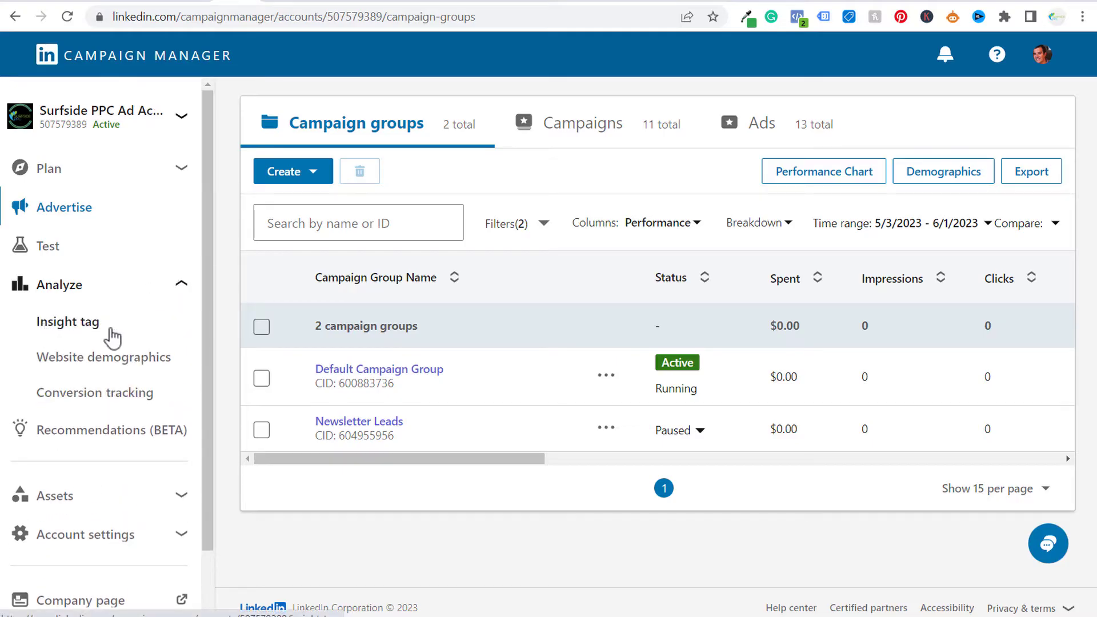
left_click(103, 402)
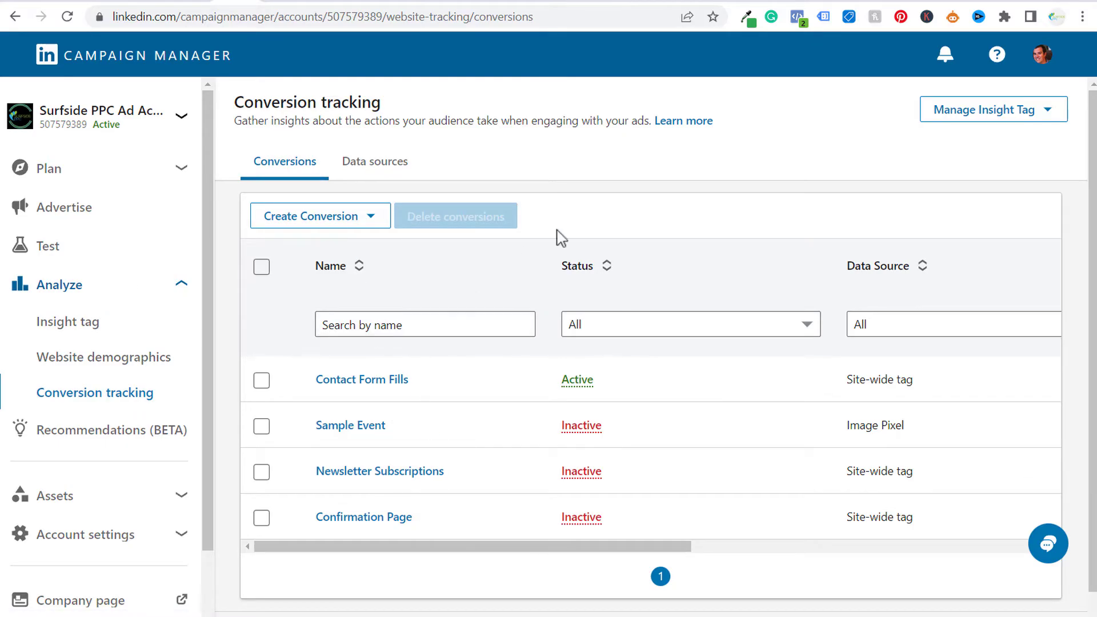
- Start a new online conversion and name it "Thank You Page Example"
left_click(327, 223)
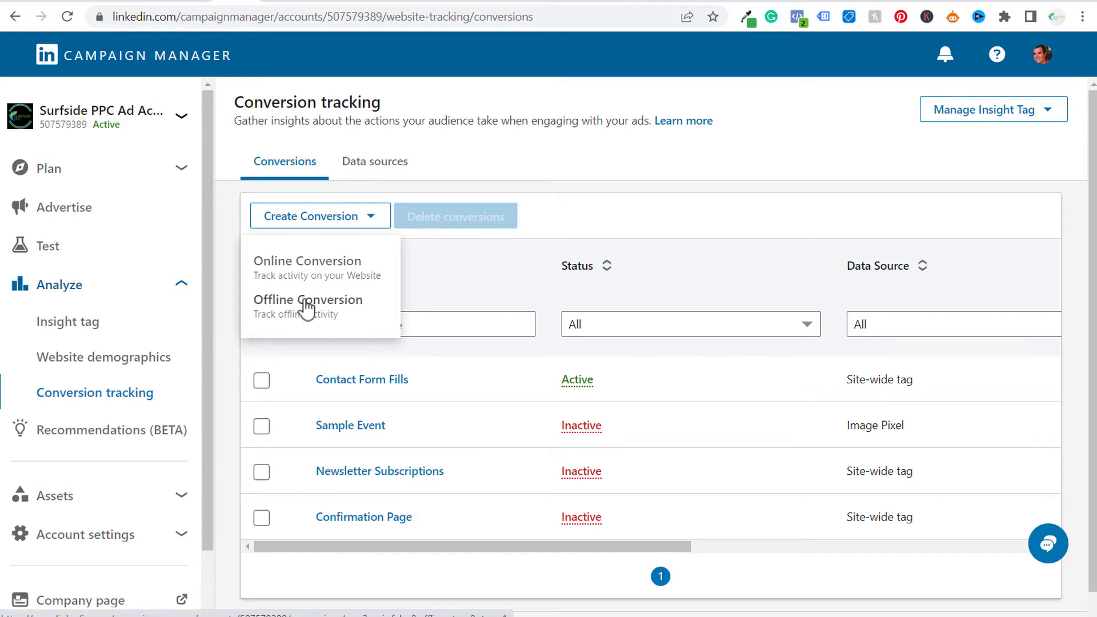
left_click(309, 265)
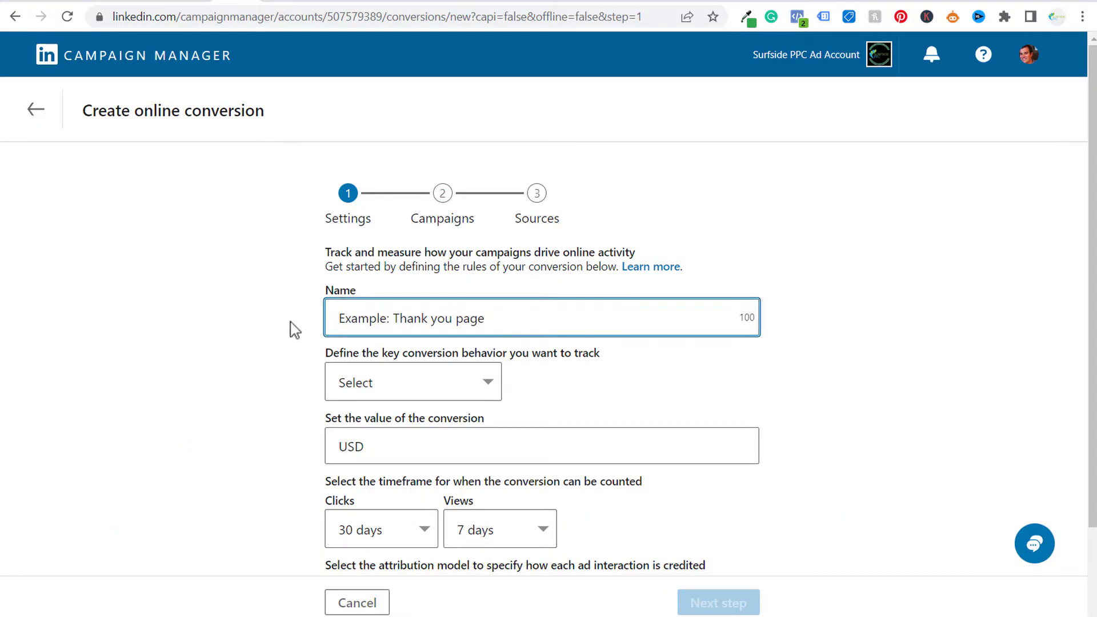
type("Thank You Page Example")
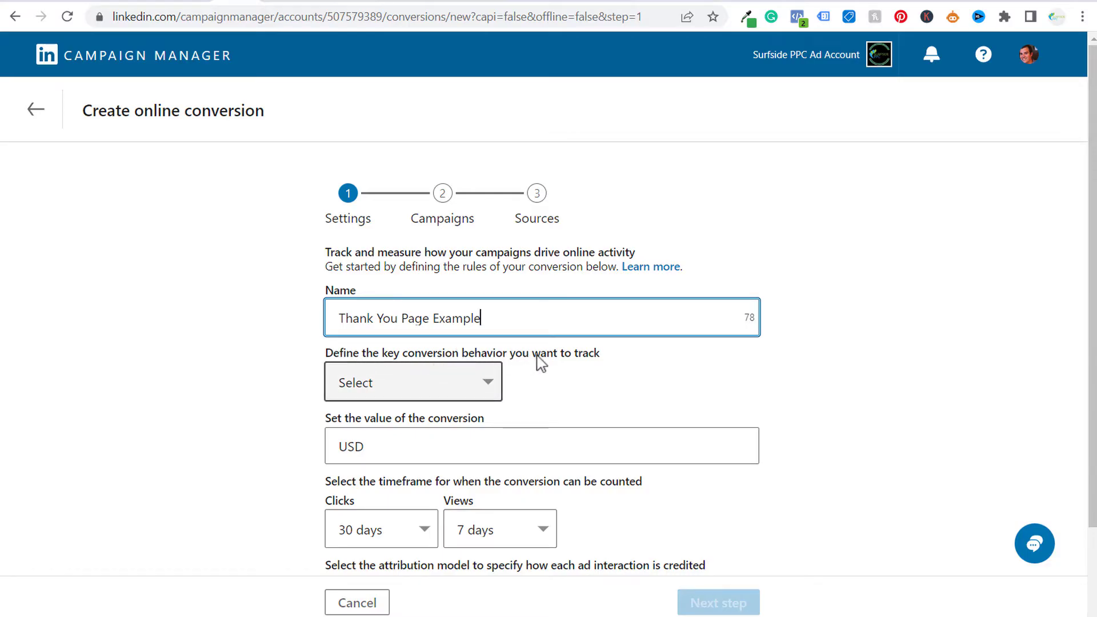
- Set the key conversion behavior to Purchase and the conversion value to $300
left_click(485, 381)
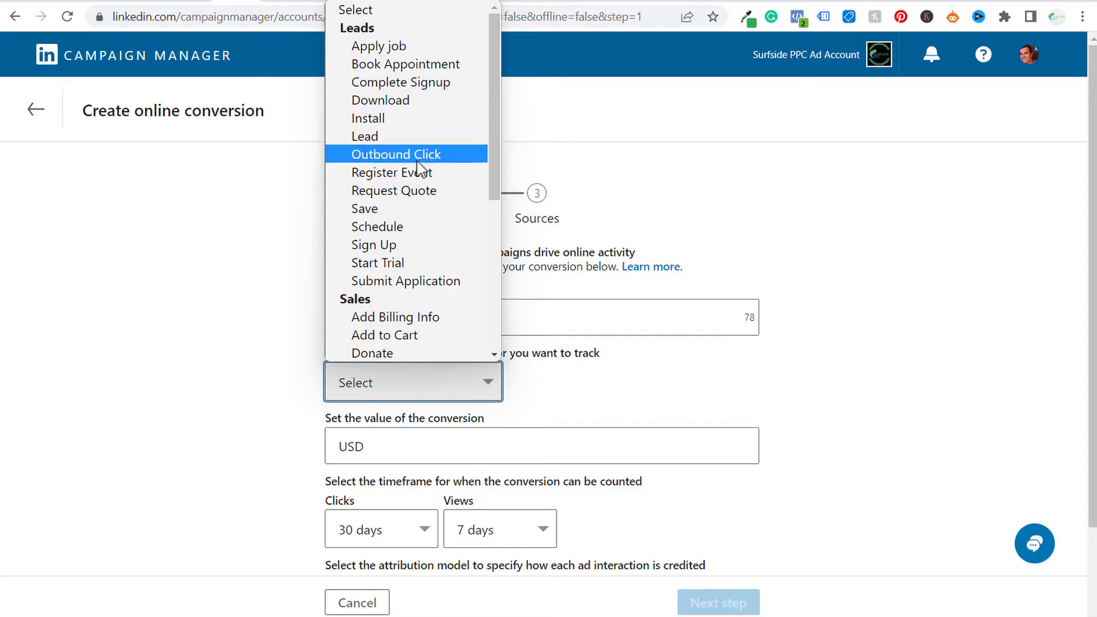
scroll(427, 137, "down", 5)
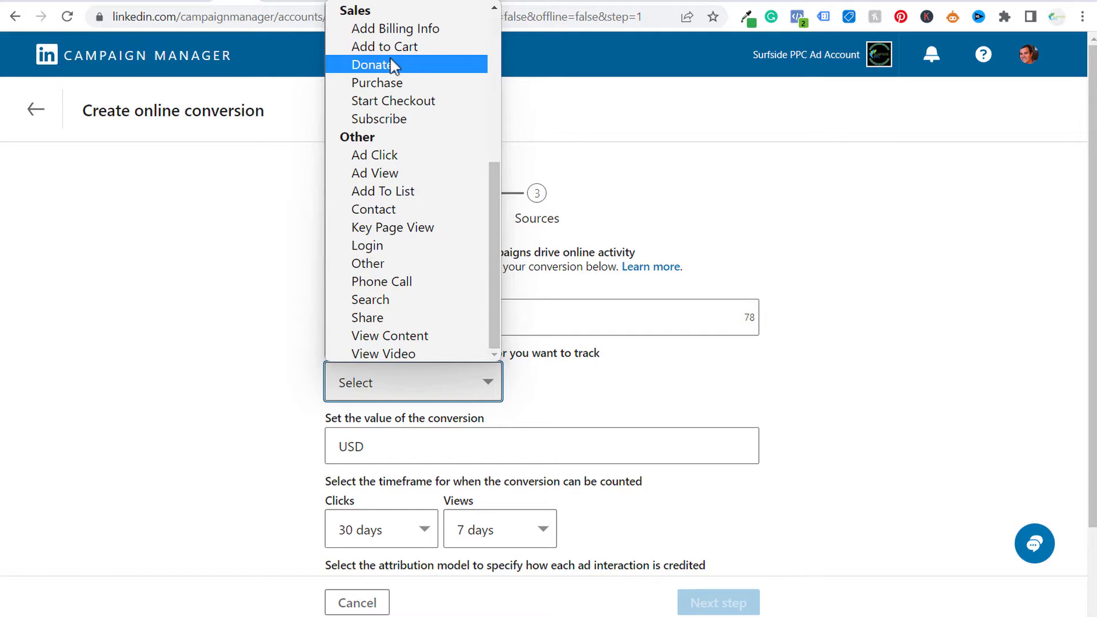
scroll(406, 114, "up", 3)
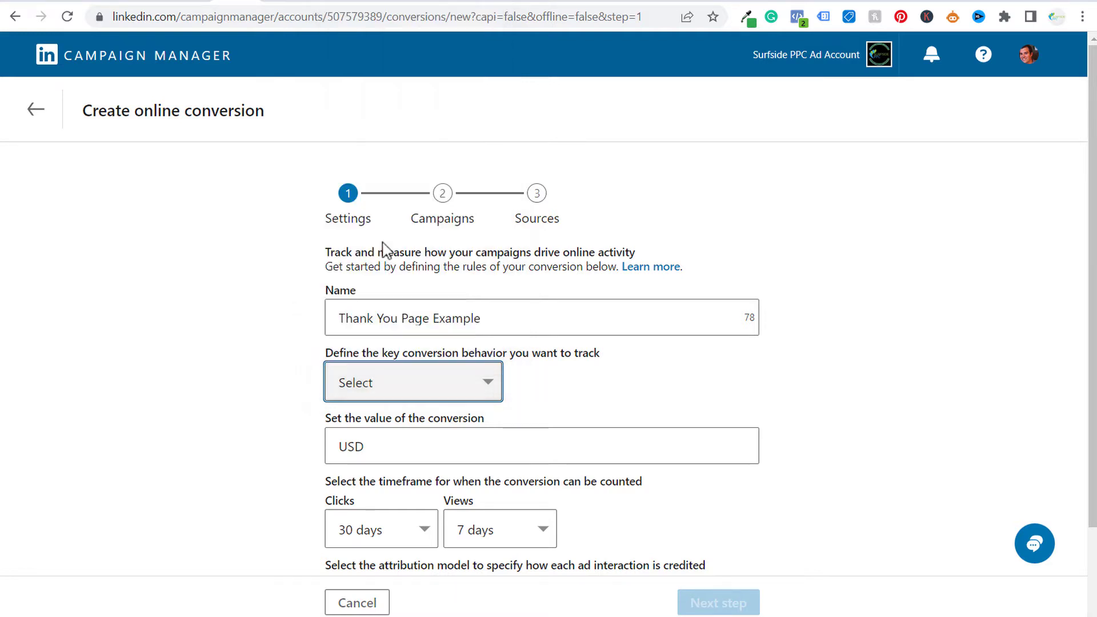
left_click(409, 445)
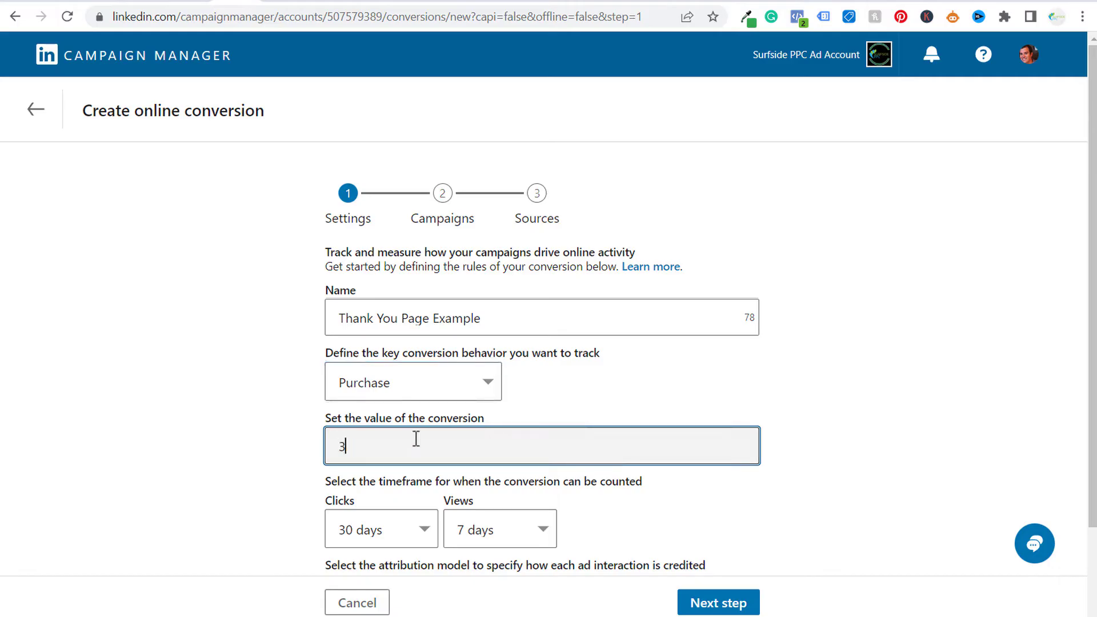
left_click(845, 382)
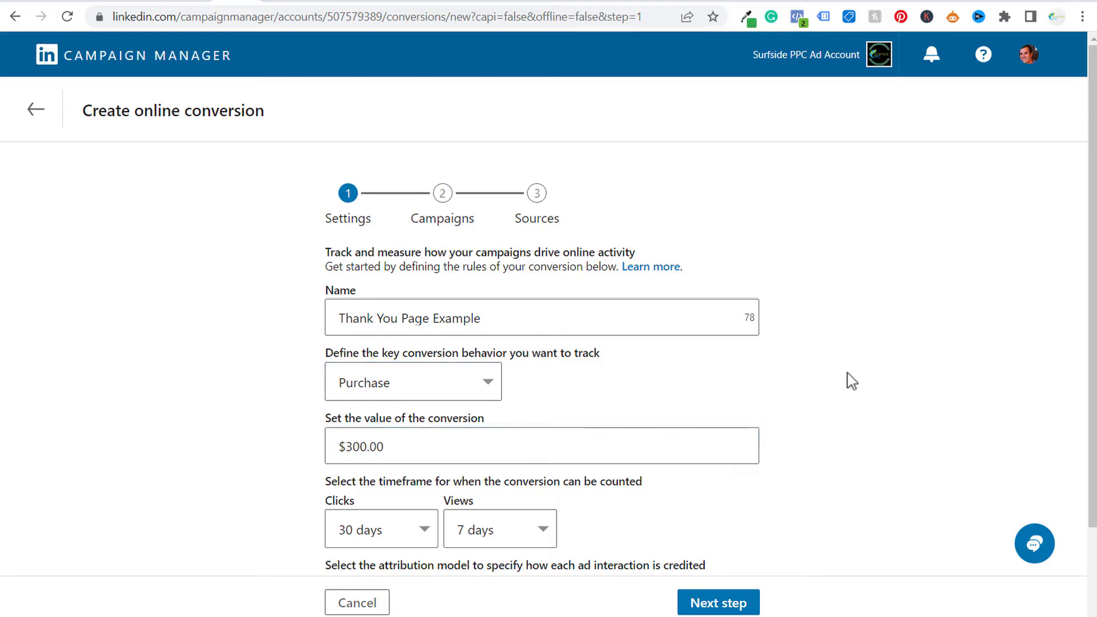
- Change the key conversion behavior to Lead and set the conversion value to $50
left_click(467, 385)
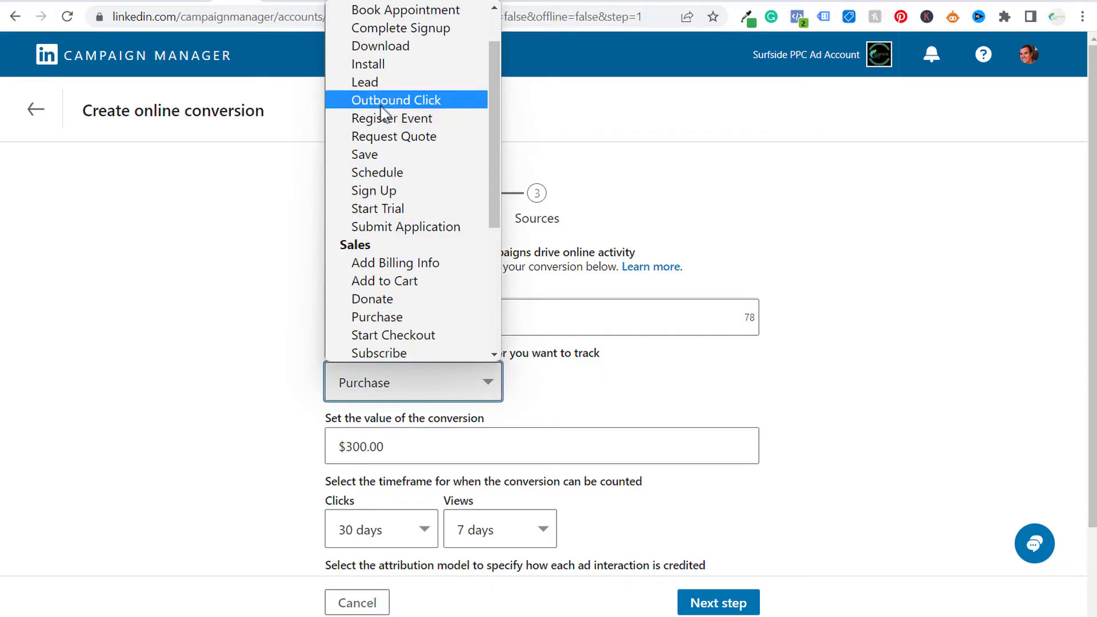
left_click(383, 82)
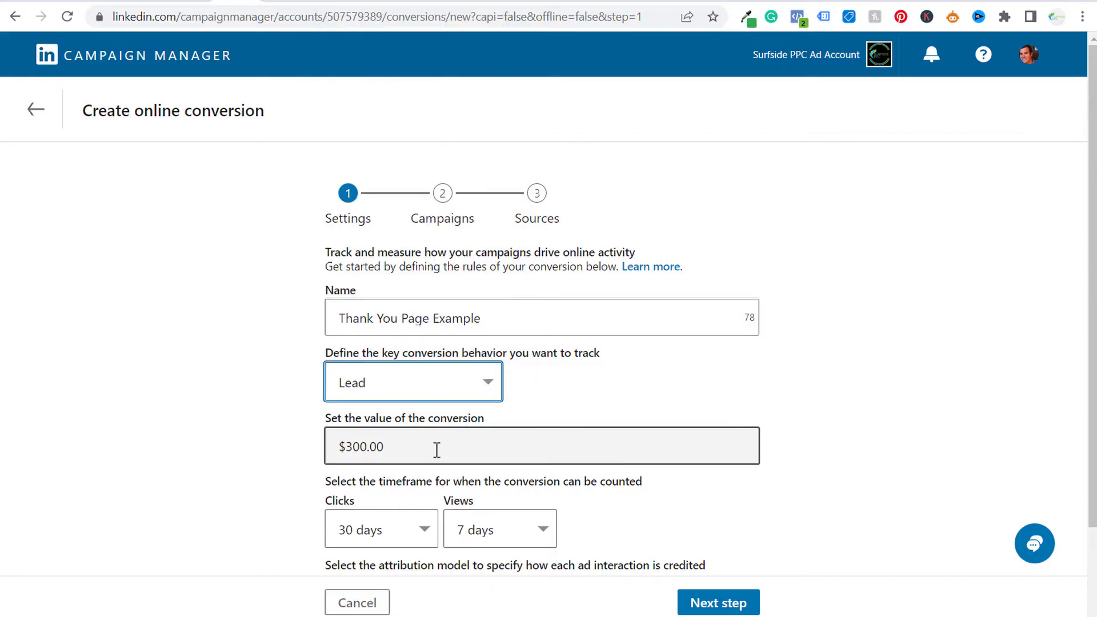
left_click_drag(434, 451, 269, 445)
type("1")
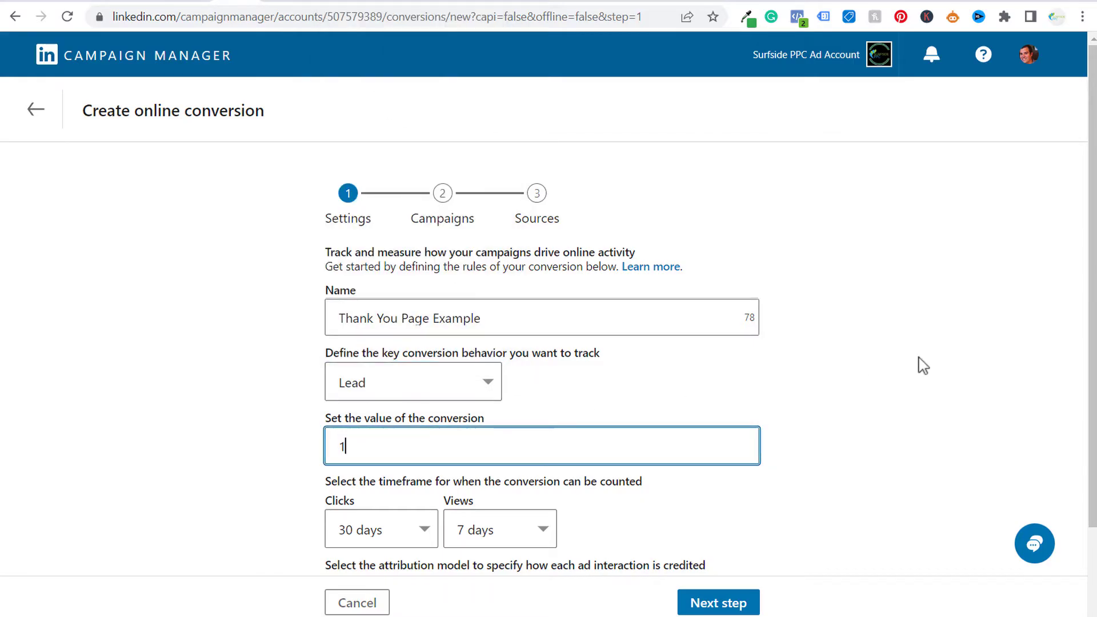
left_click(932, 363)
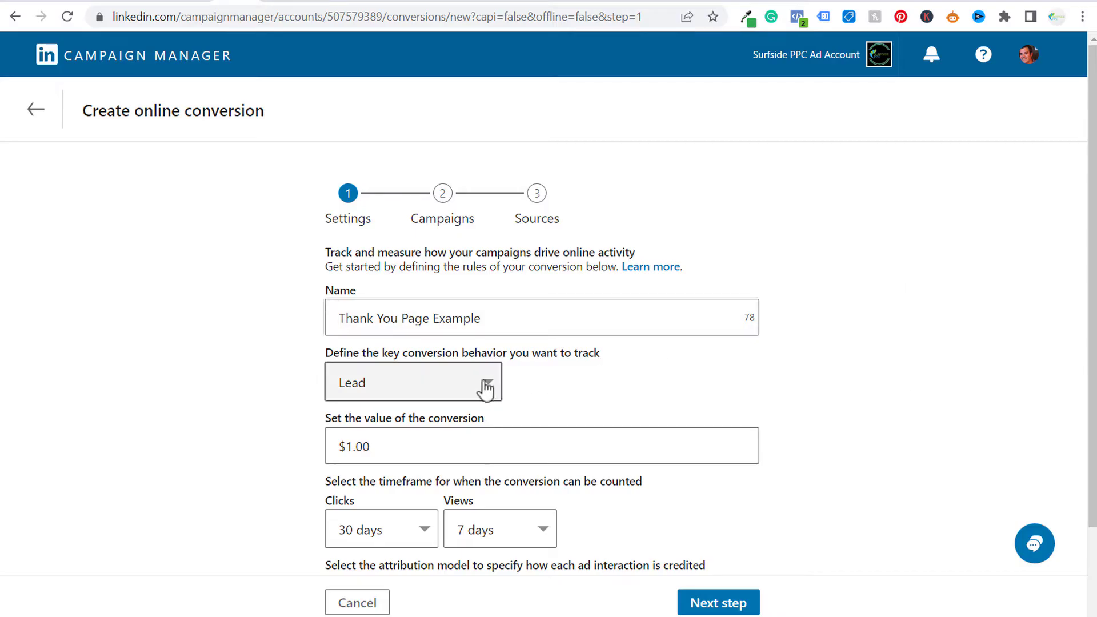
double_click(340, 448)
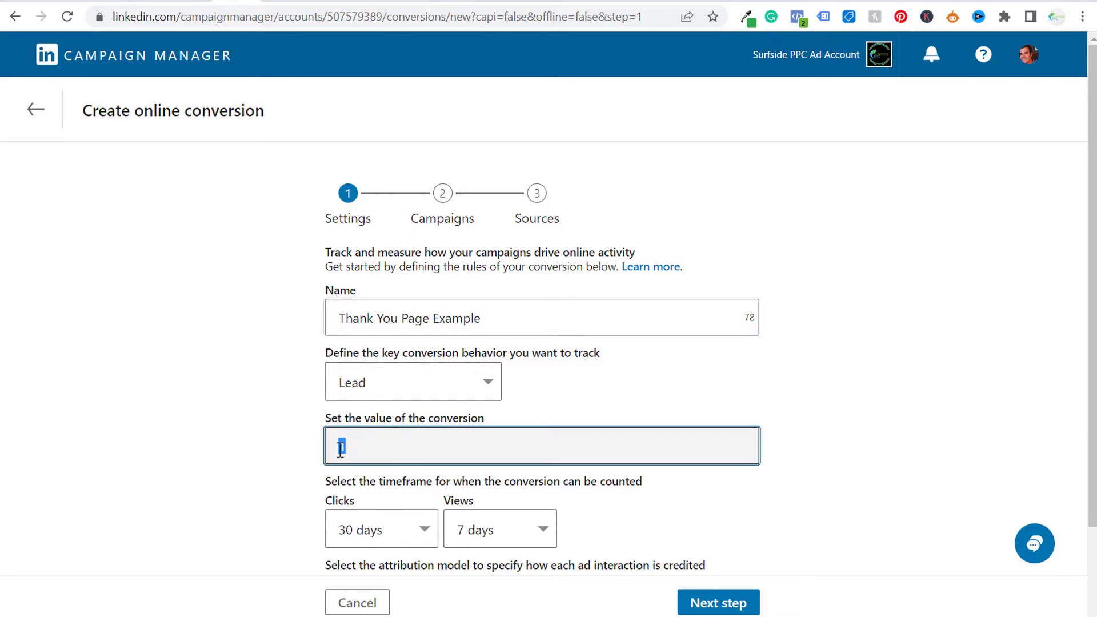
left_click(794, 408)
- Set the conversion timeframe to 90 days for clicks and 30 days for views
scroll(828, 294, "down", 3)
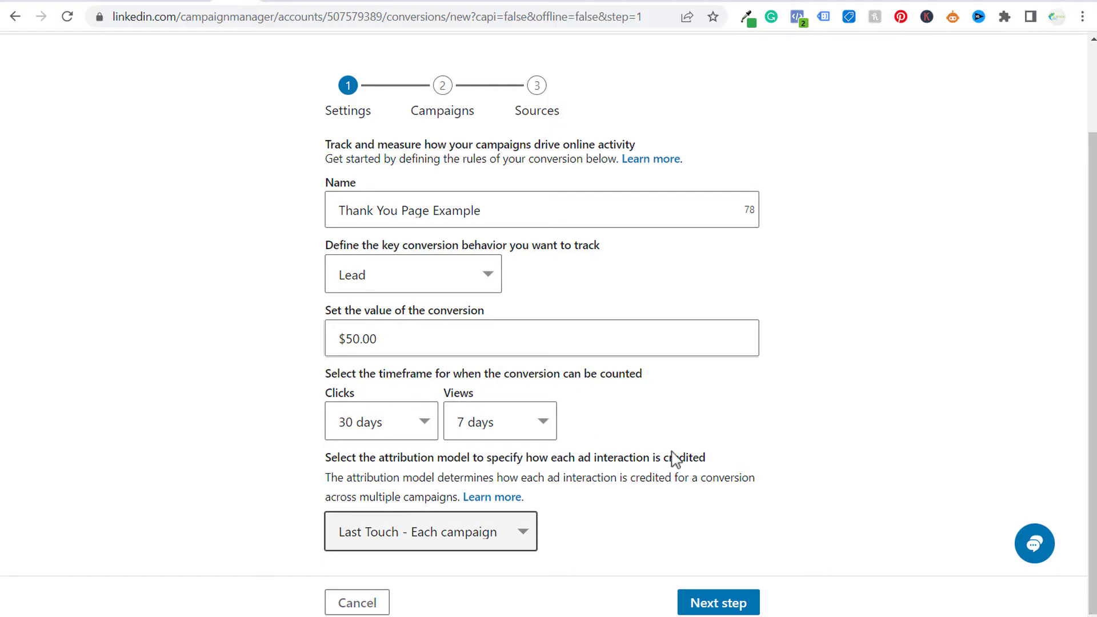
left_click(372, 422)
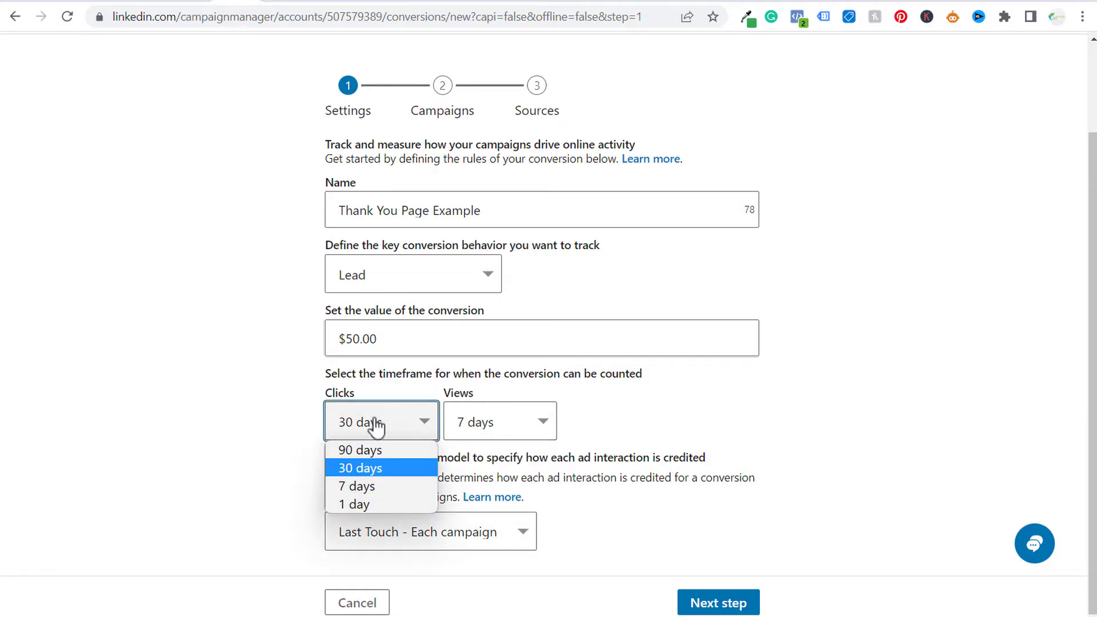
left_click(372, 451)
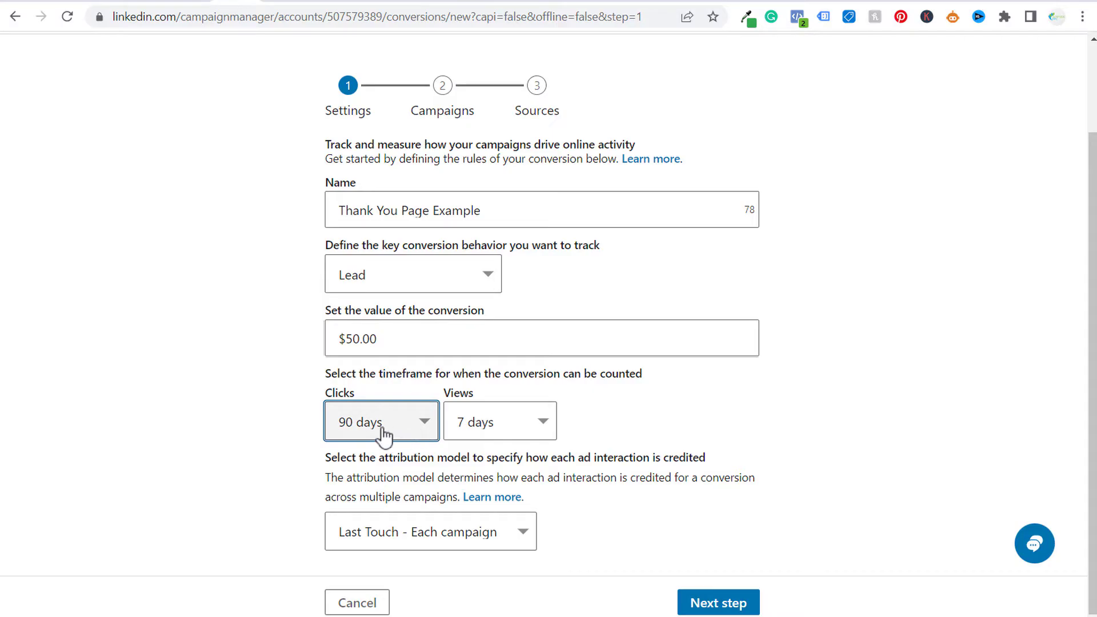
left_click(541, 429)
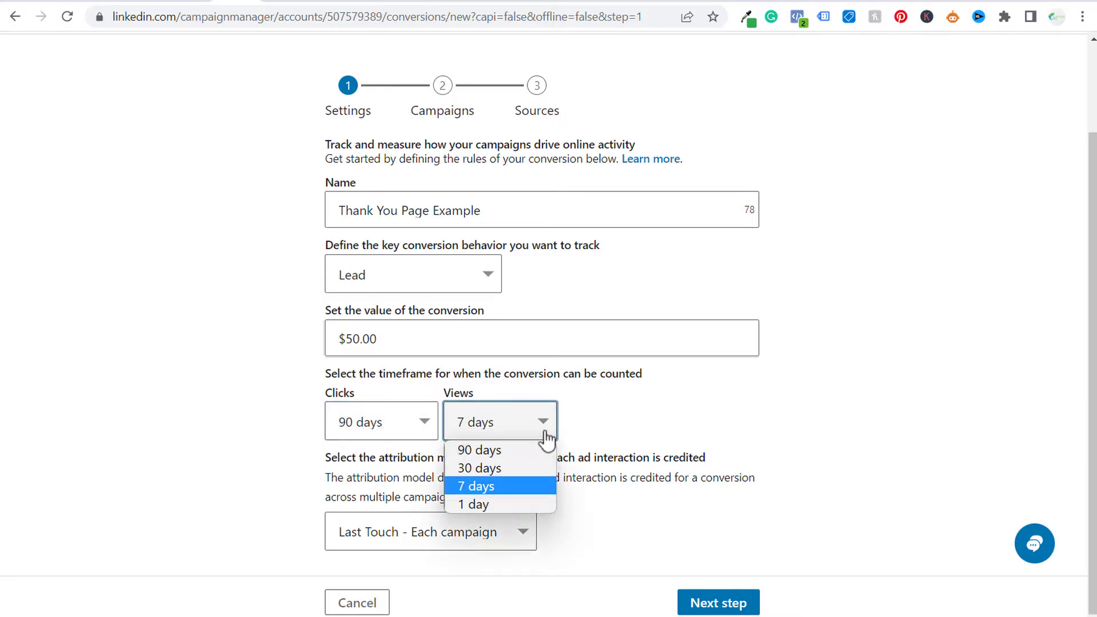
left_click(529, 471)
left_click(662, 427)
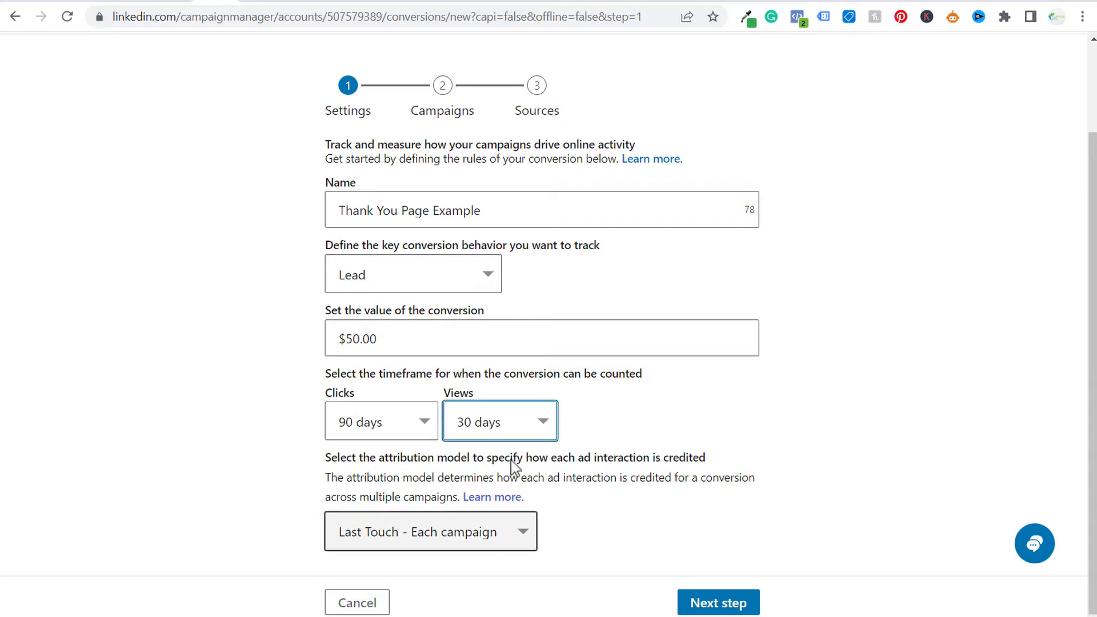
- Choose the "Last Touch - Each campaign" attribution model and proceed to the campaign selection
left_click(365, 541)
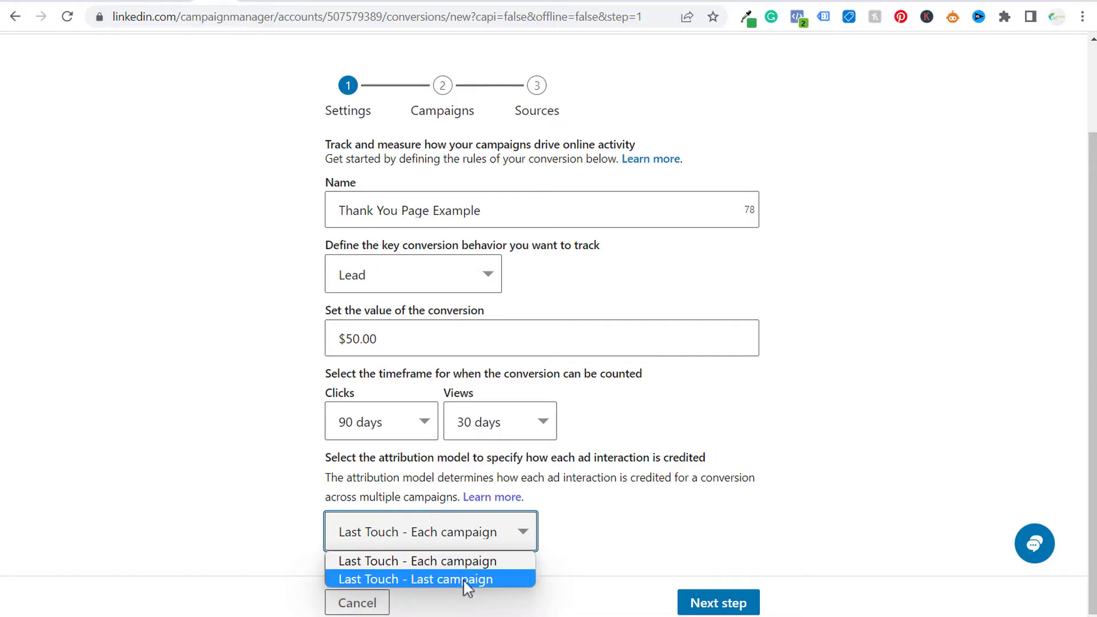
left_click(488, 562)
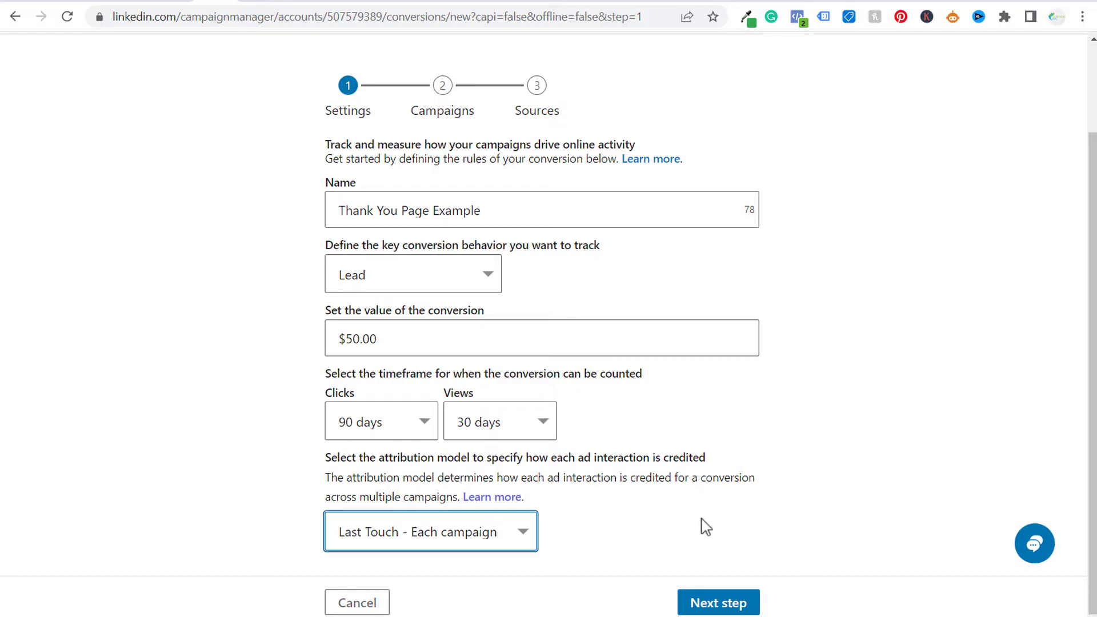
left_click(724, 601)
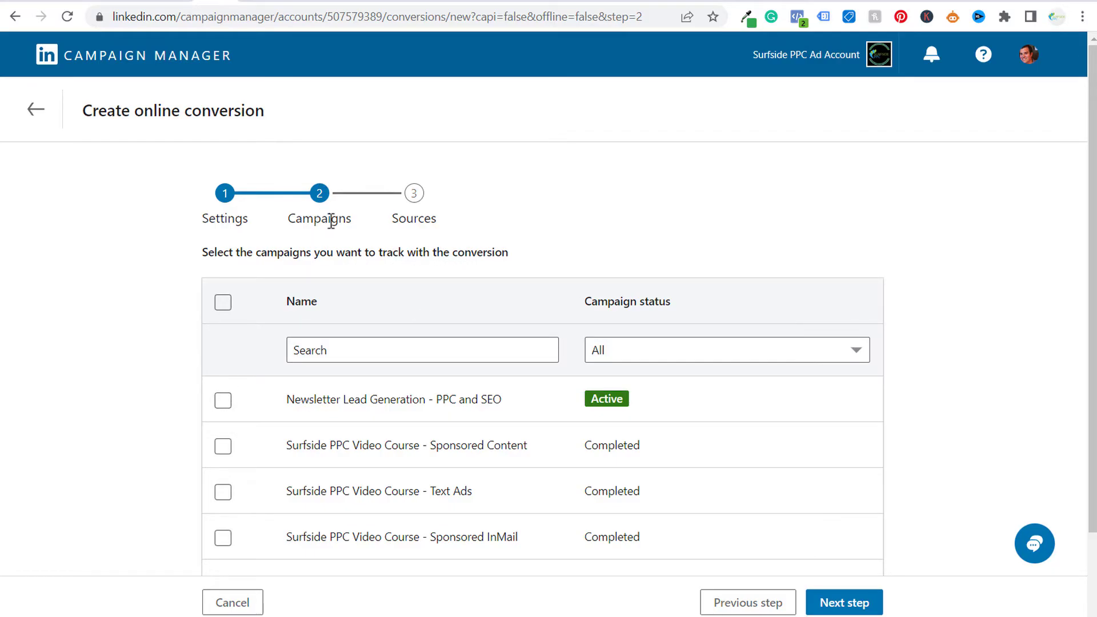
- Select and deselect the "Newsletter Lead Generation - PPC and SEO" campaign, and proceed to the sources stage without any campaign
left_click(224, 400)
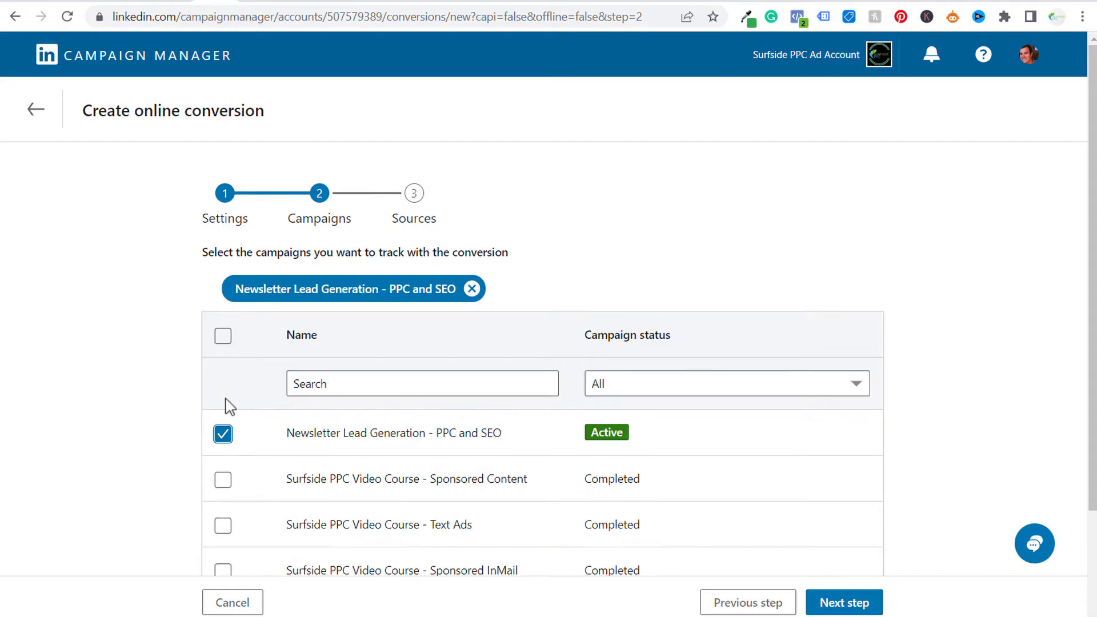
left_click(224, 436)
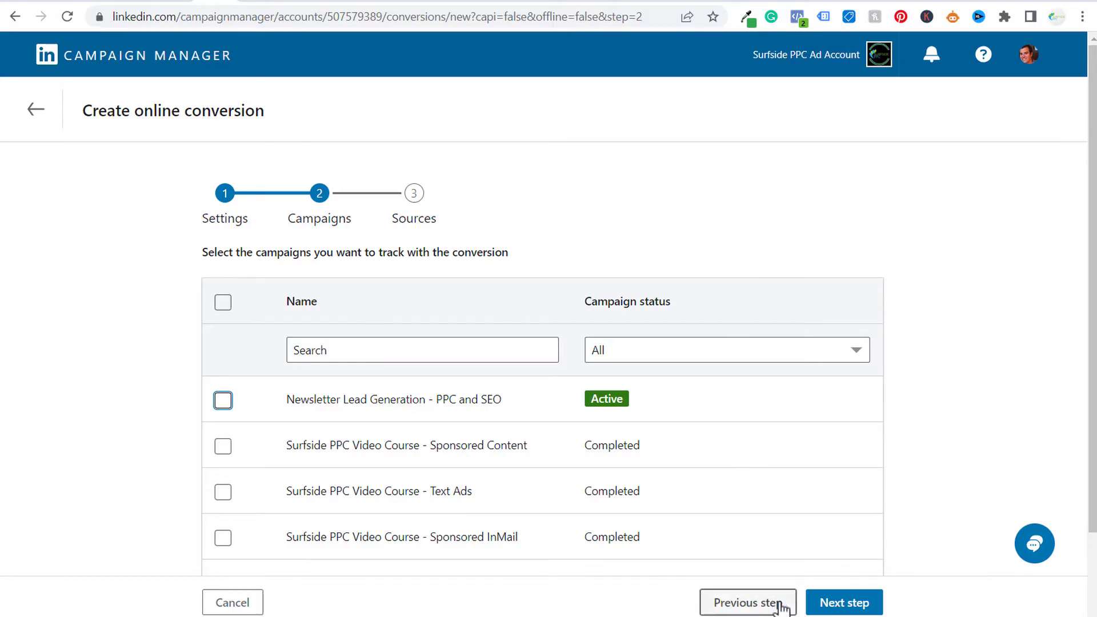
left_click(844, 602)
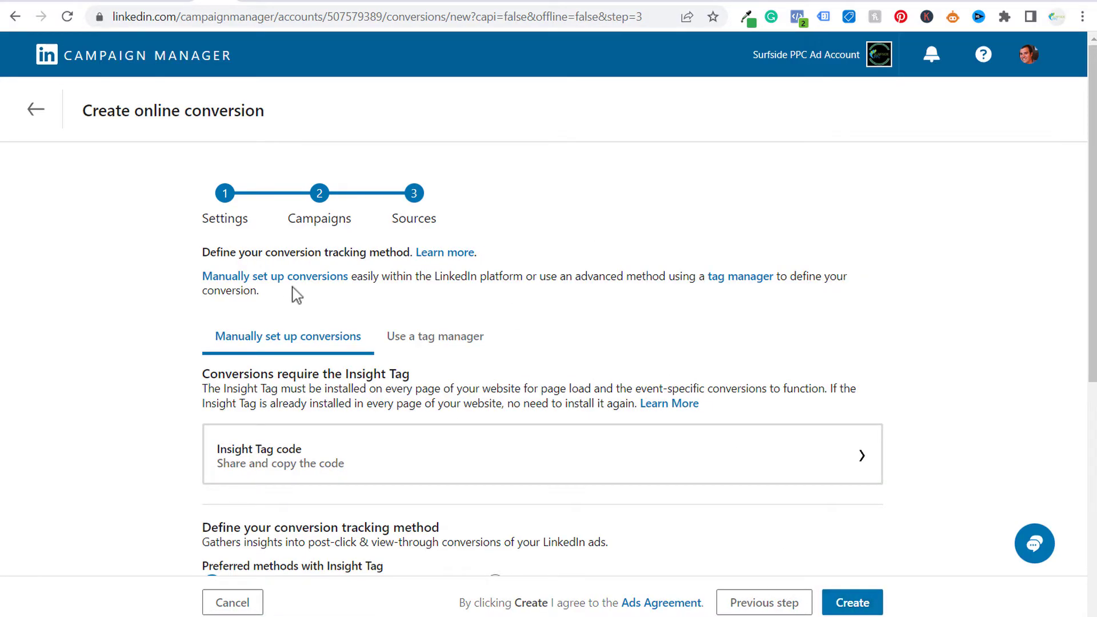
left_click_drag(222, 254, 342, 254)
left_click(512, 278)
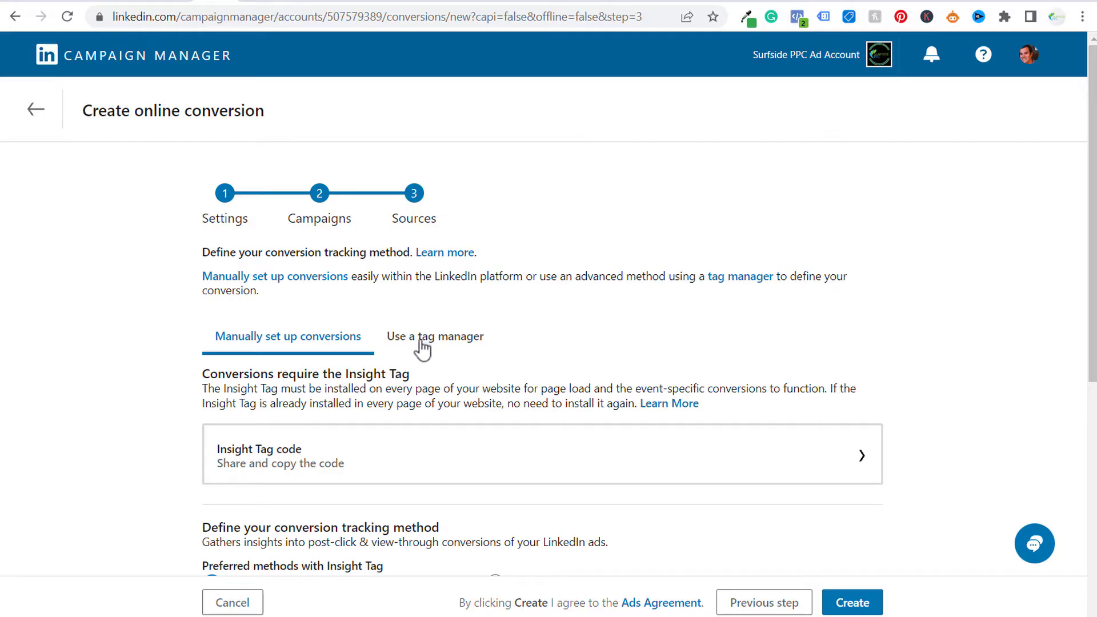
- Select the "Use a tag manager" tracking method for the LinkedIn conversion and open the Google tag manager help guide
left_click(134, 3)
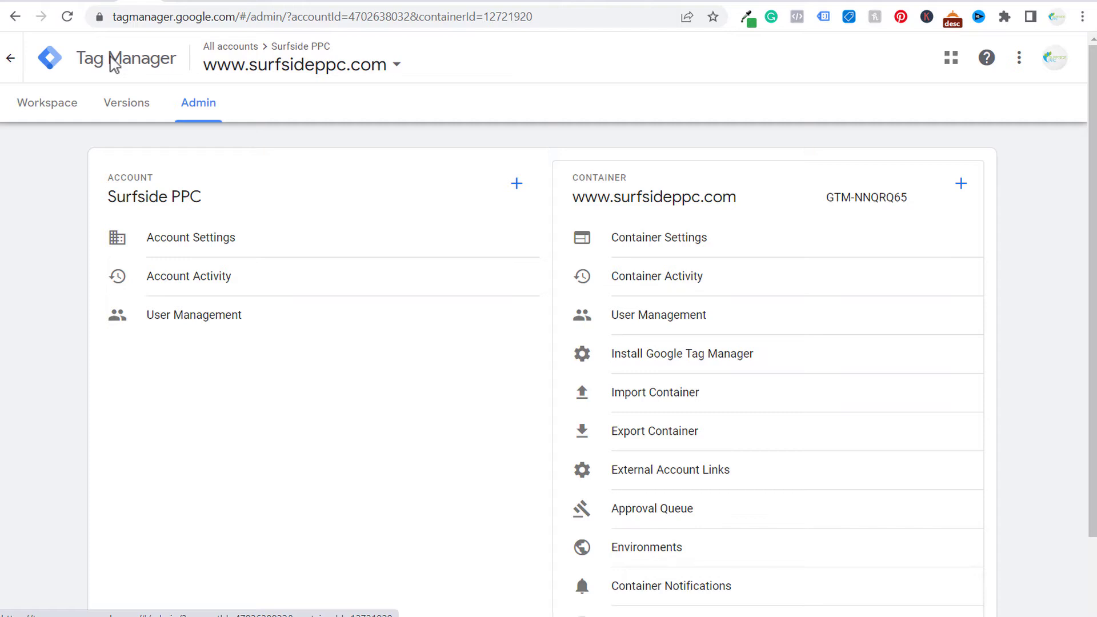
left_click(209, 3)
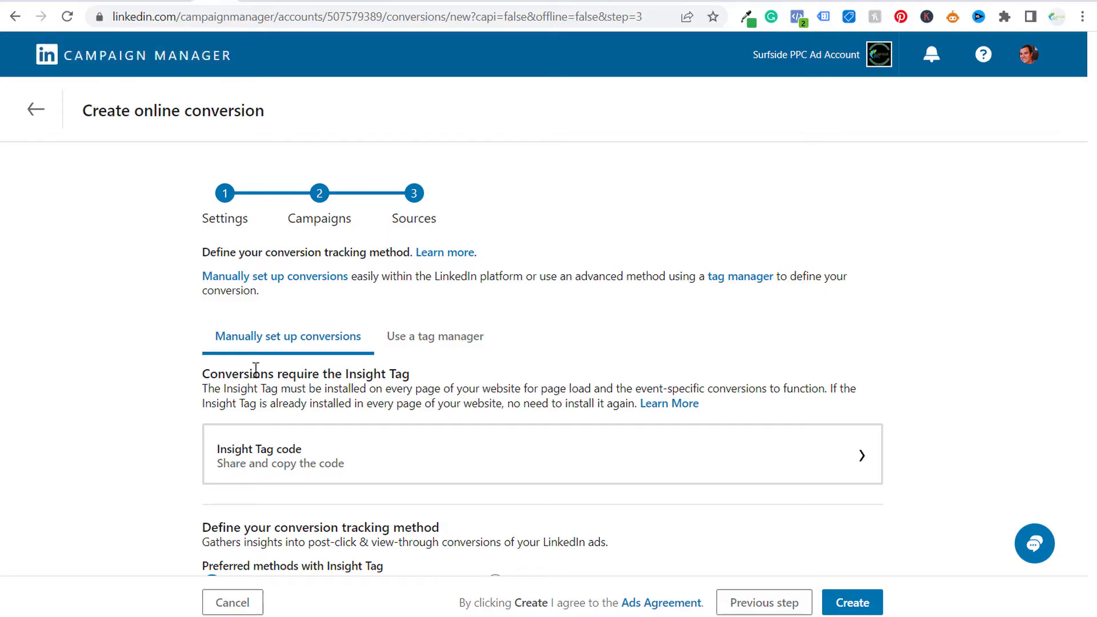
scroll(135, 249, "down", 2)
left_click(451, 267)
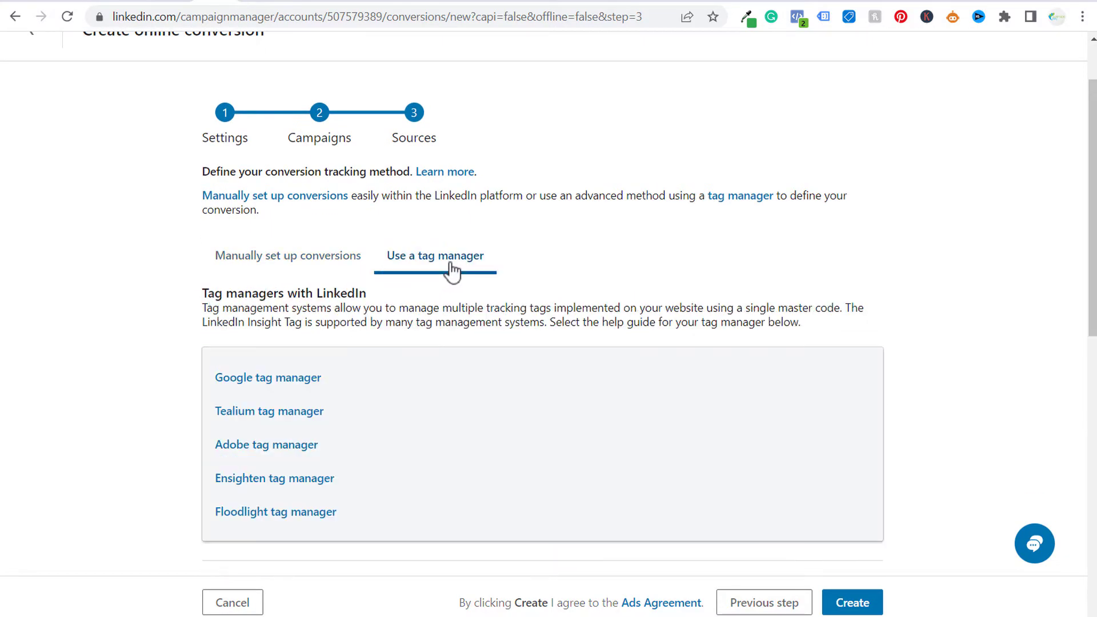
scroll(710, 250, "down", 1)
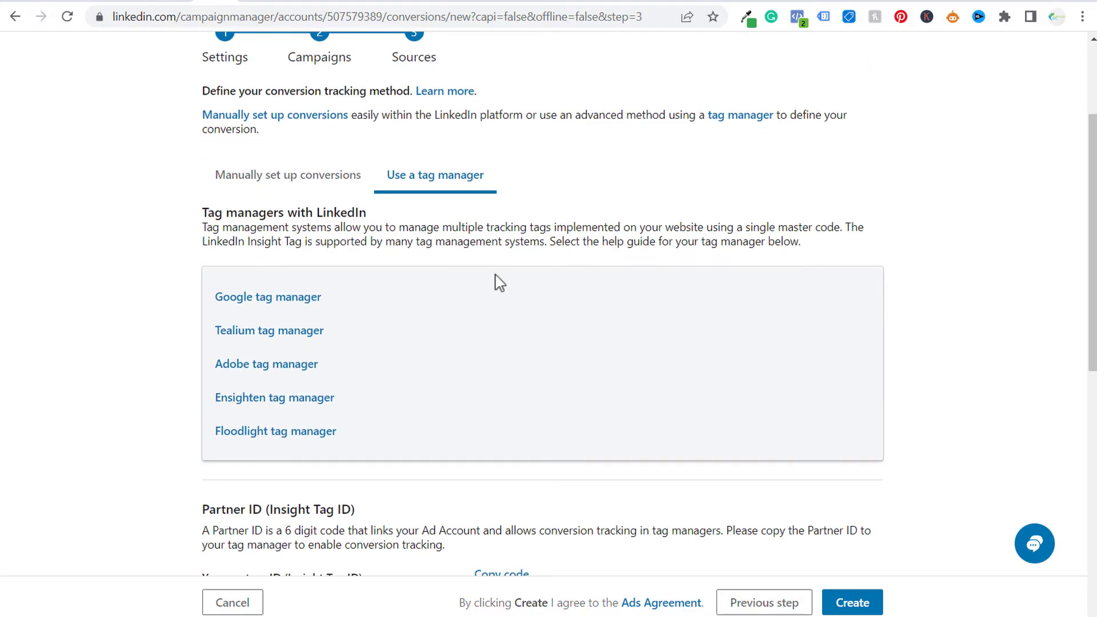
left_click(249, 308)
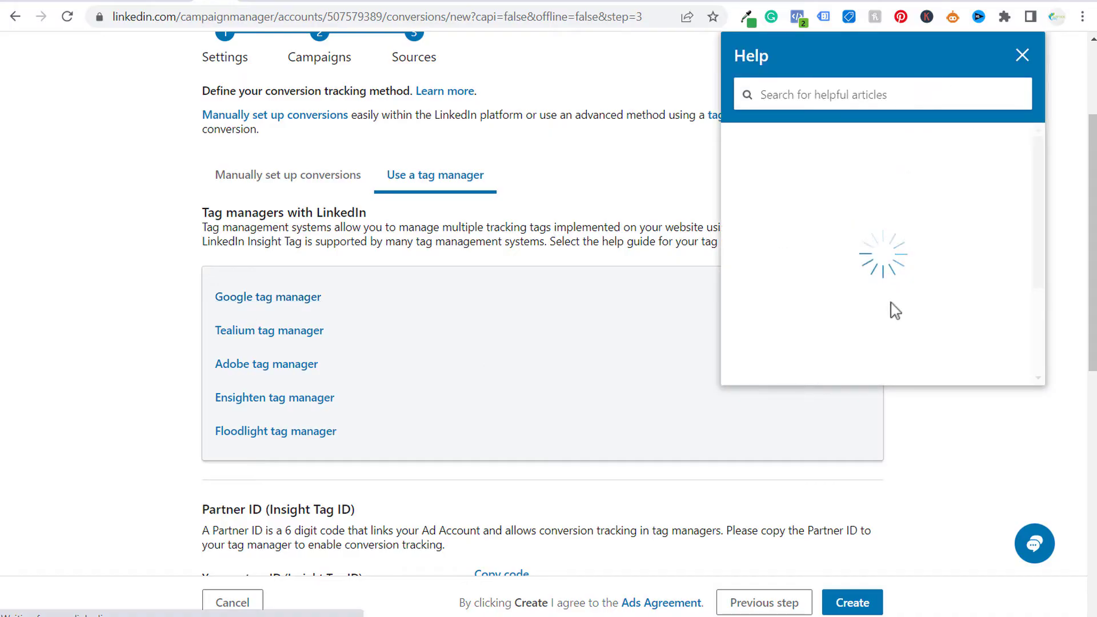
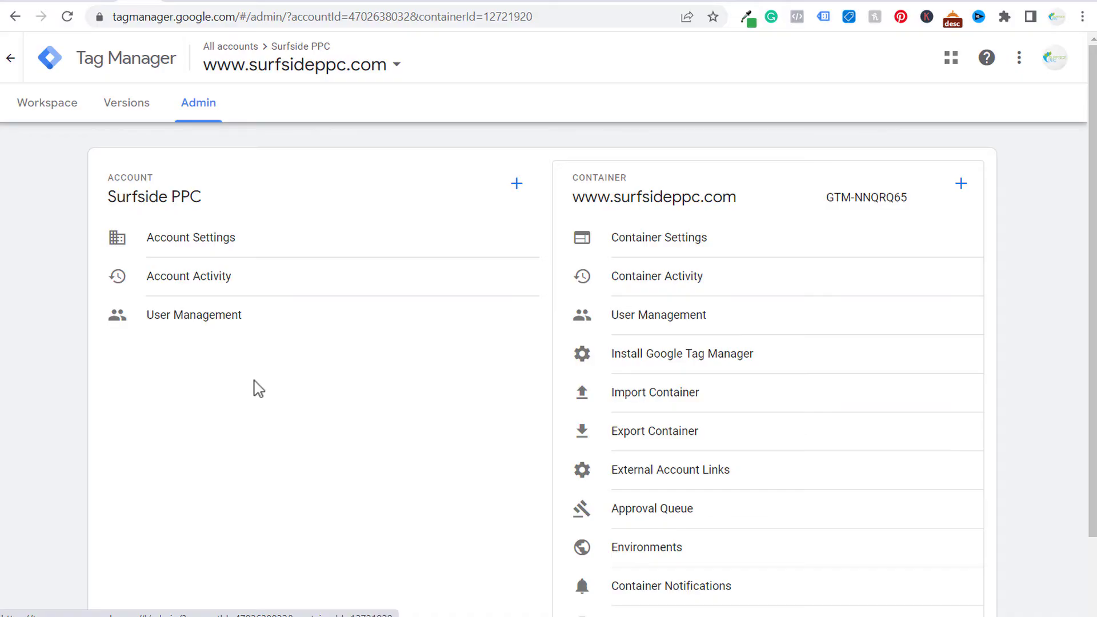
- Switch to the WordPress Head, Footer and Post Injections settings and review the head and body code sections
left_click(334, 4)
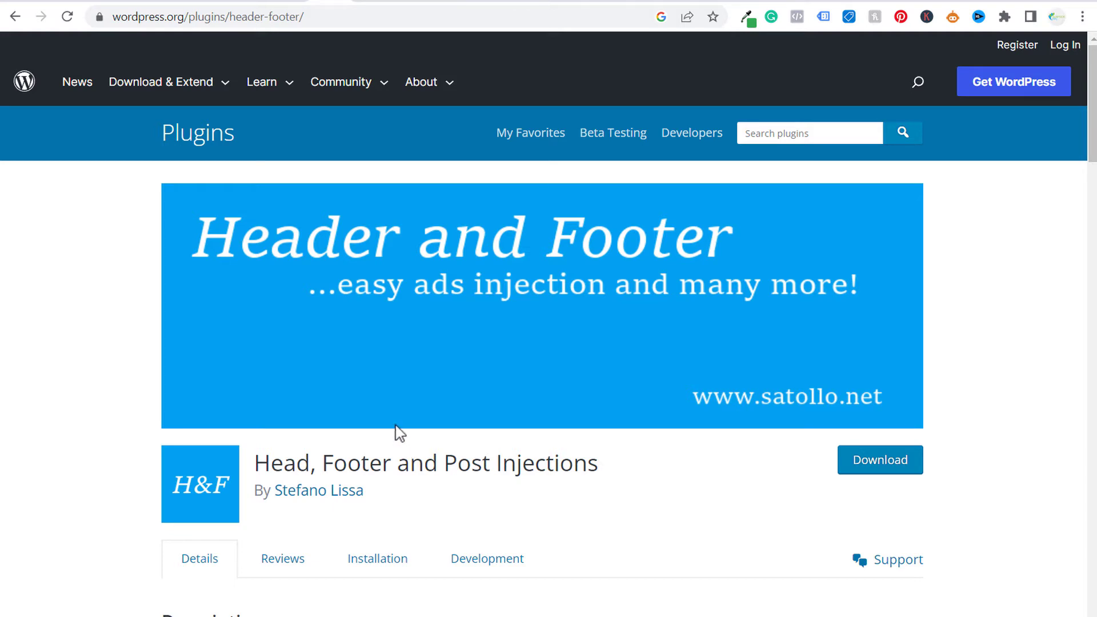
left_click(446, 5)
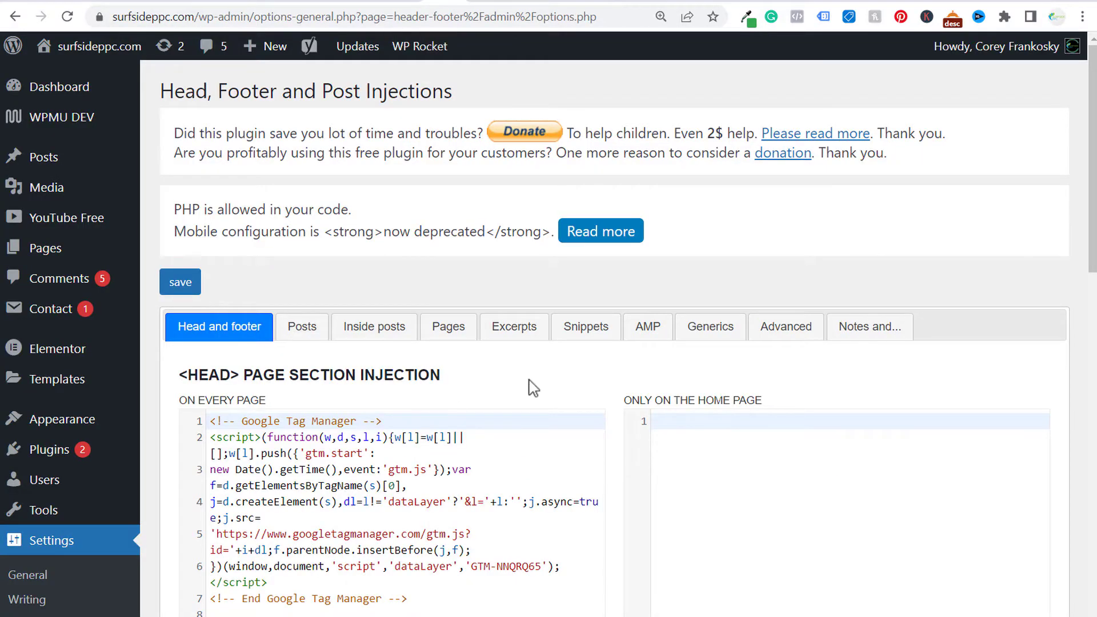
scroll(533, 388, "down", 5)
scroll(523, 411, "up", 2)
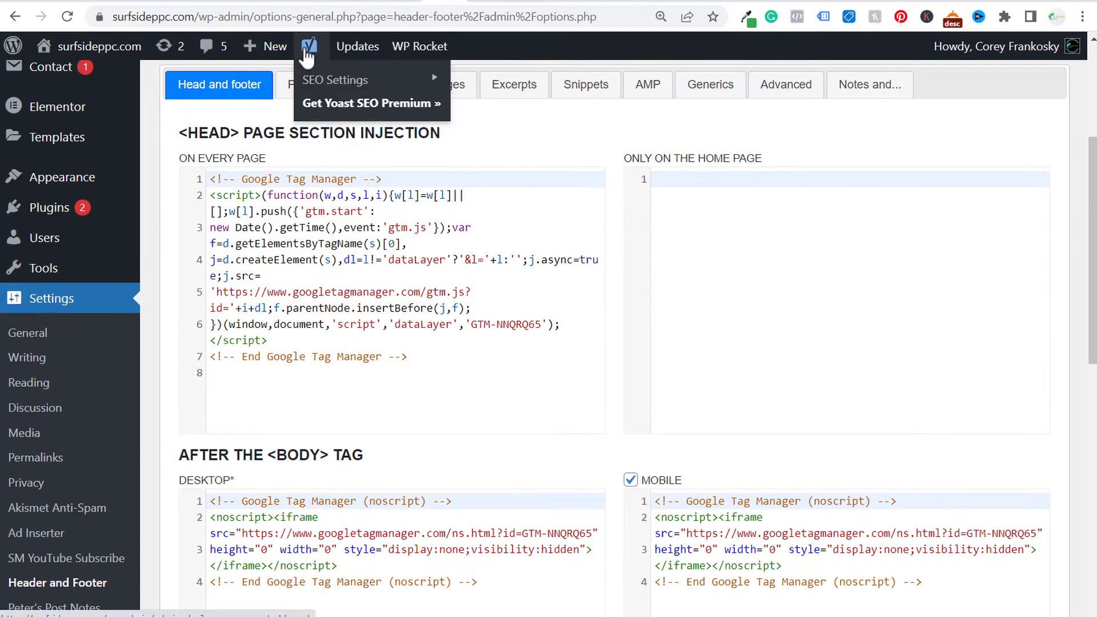
- Switch to Google Tag Manager, open the container's installation instructions and copy the head code snippet
left_click(134, 3)
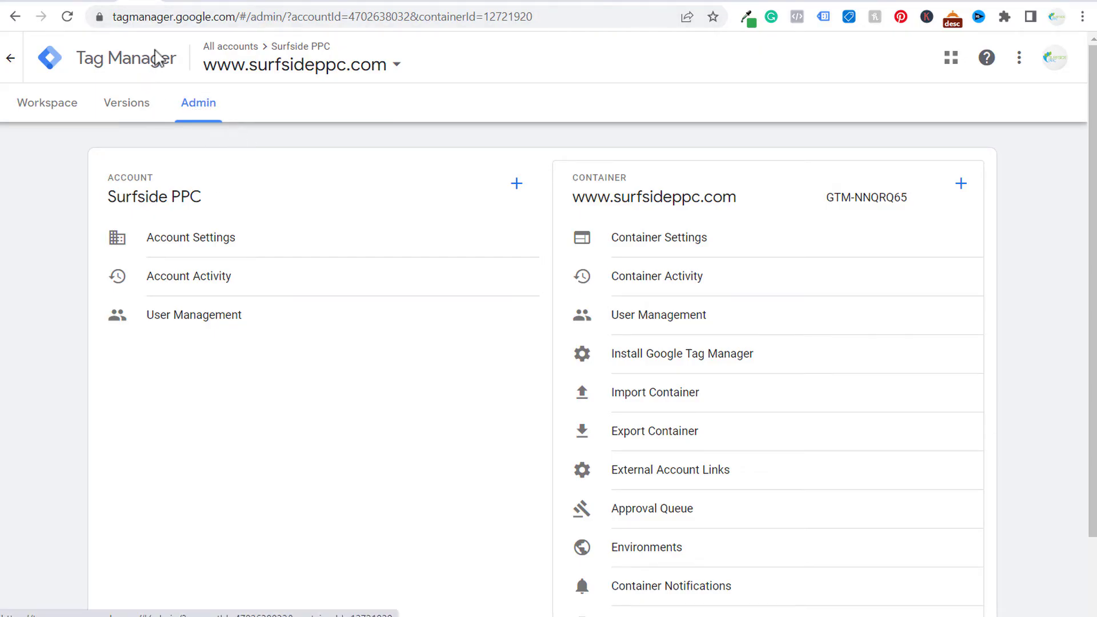
left_click(656, 366)
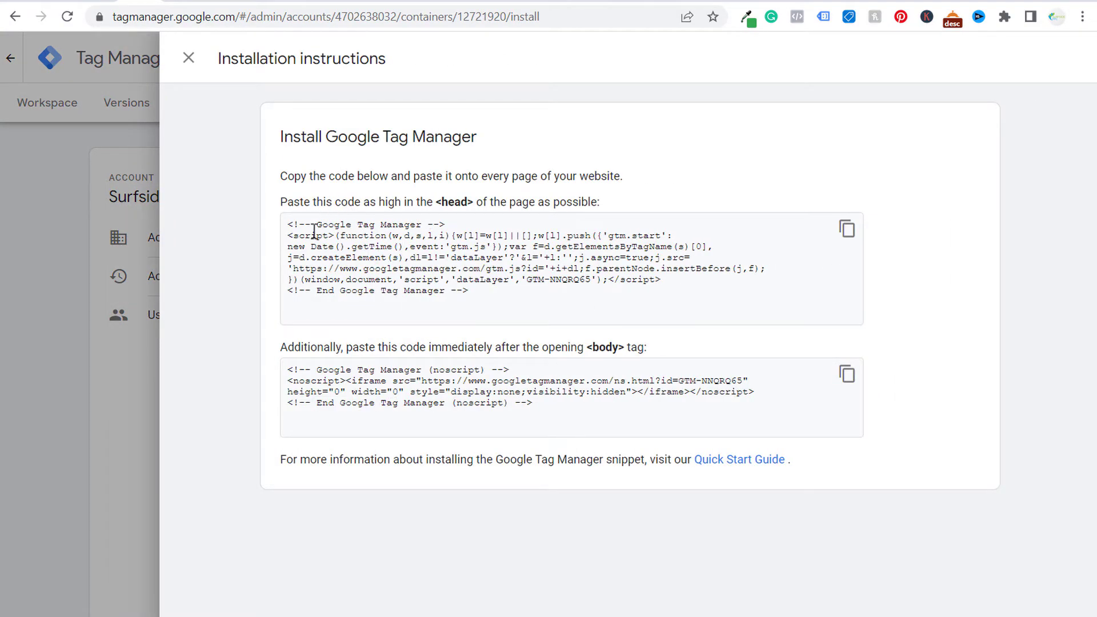
left_click_drag(281, 203, 521, 217)
left_click(526, 217)
left_click(847, 228)
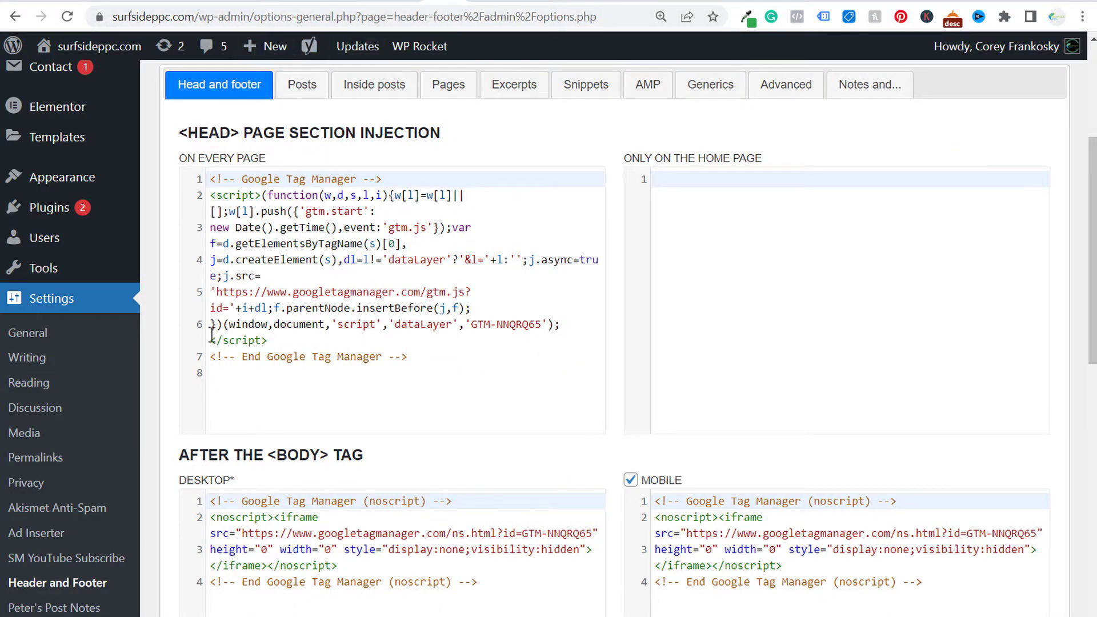
- View the Head, Footer and Post Injections plugin page on WordPress.org and return to the plugin's settings in the WordPress admin
left_click(333, 1)
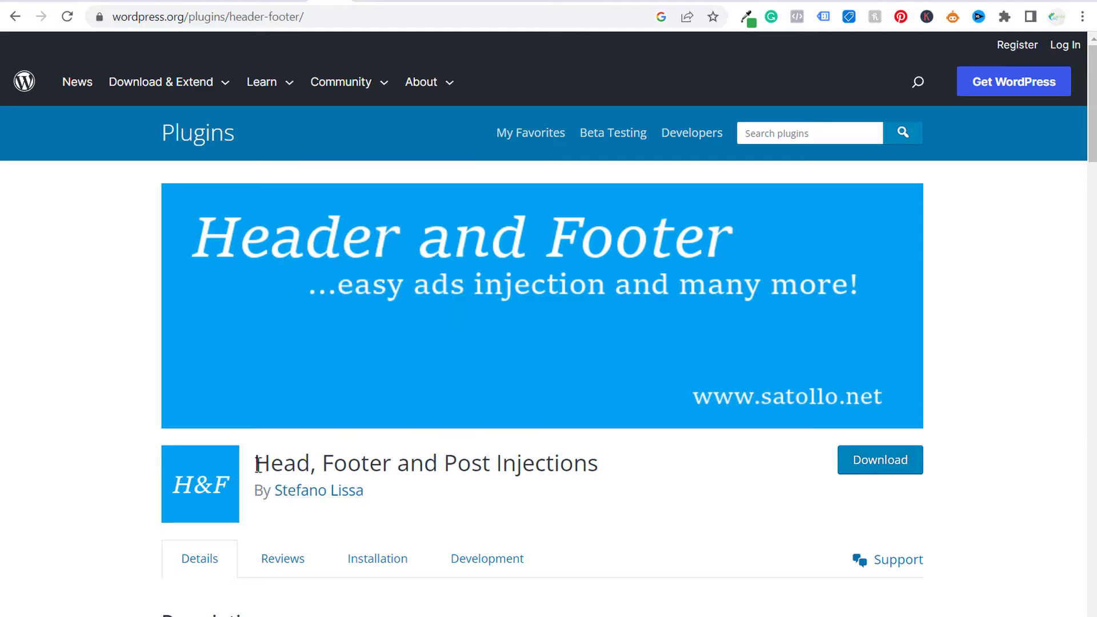
left_click_drag(255, 461, 610, 460)
left_click(672, 471)
left_click(441, 1)
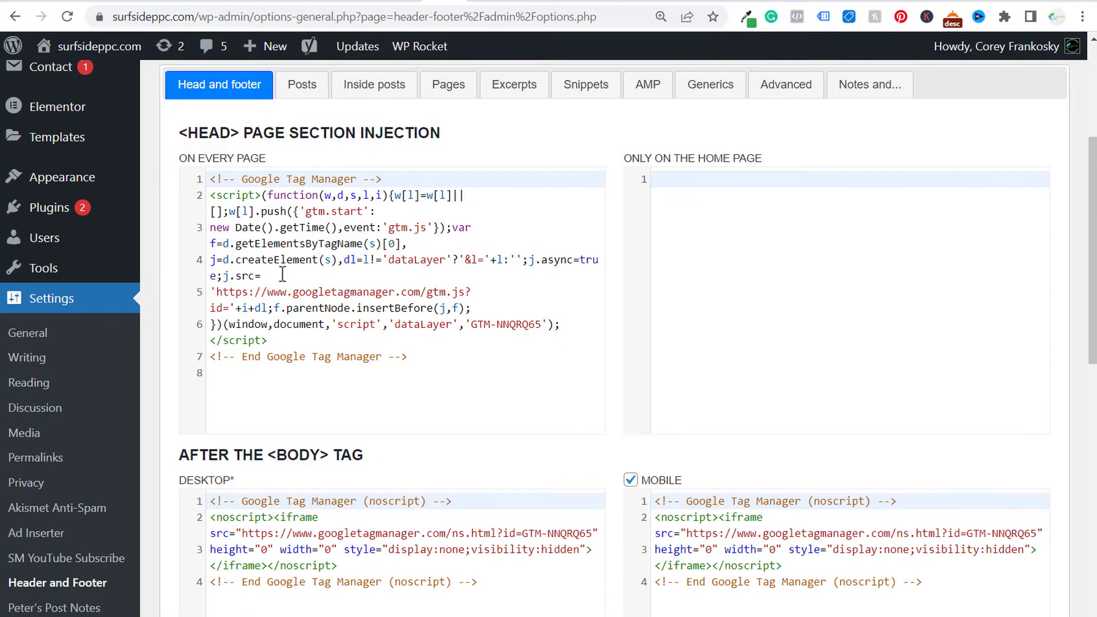
scroll(282, 275, "down", 1)
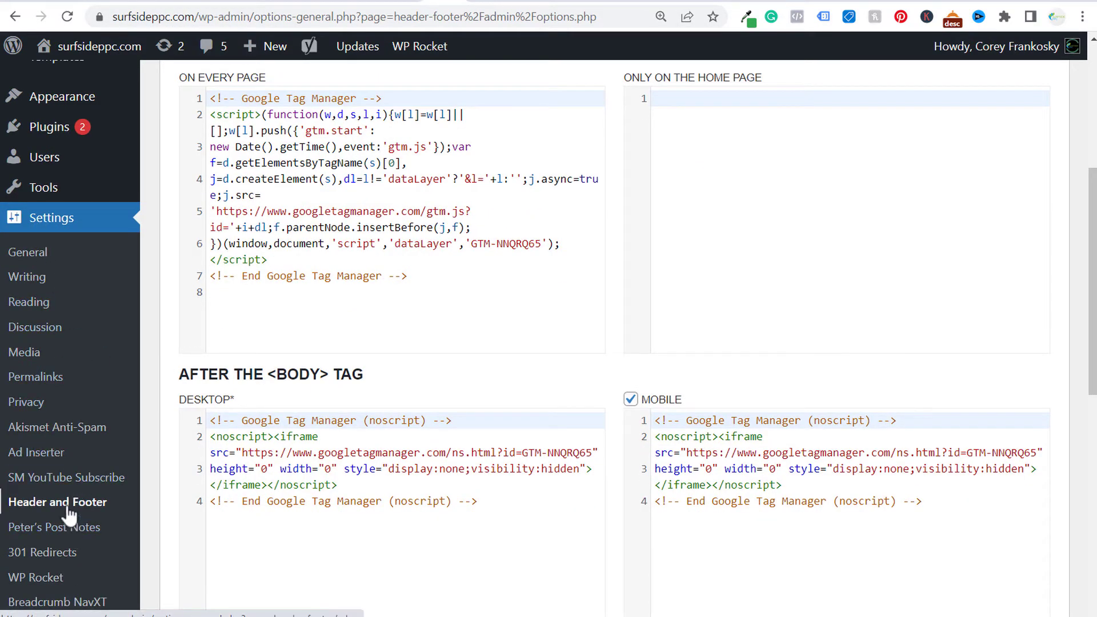
scroll(509, 259, "up", 2)
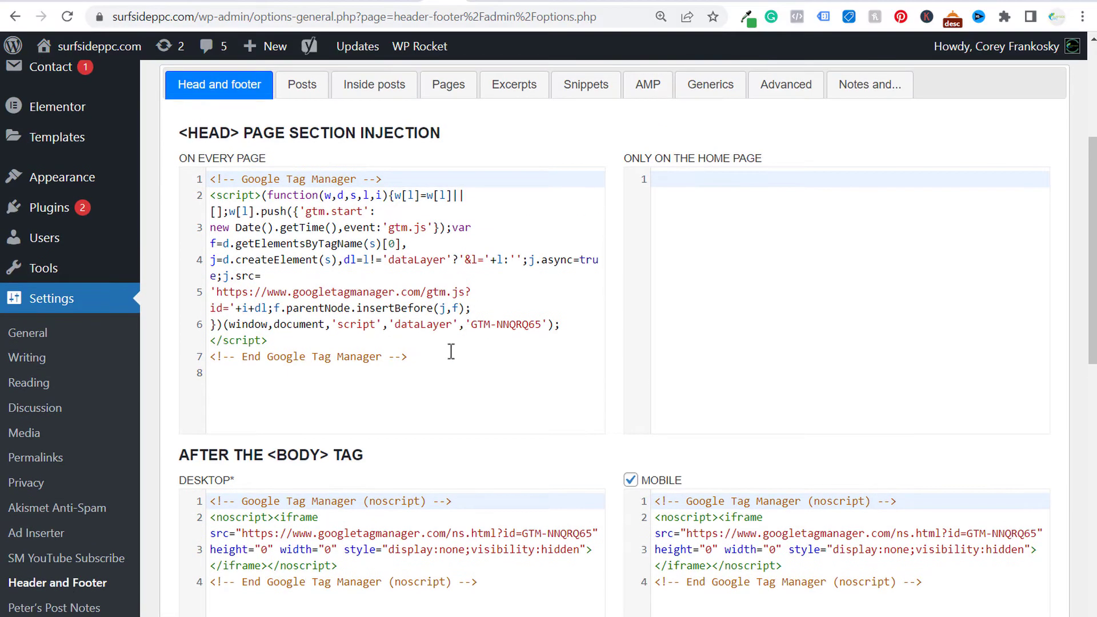
- Examine the Google Tag Manager code in the head page section injection for every page
left_click(448, 355)
left_click_drag(409, 357, 195, 203)
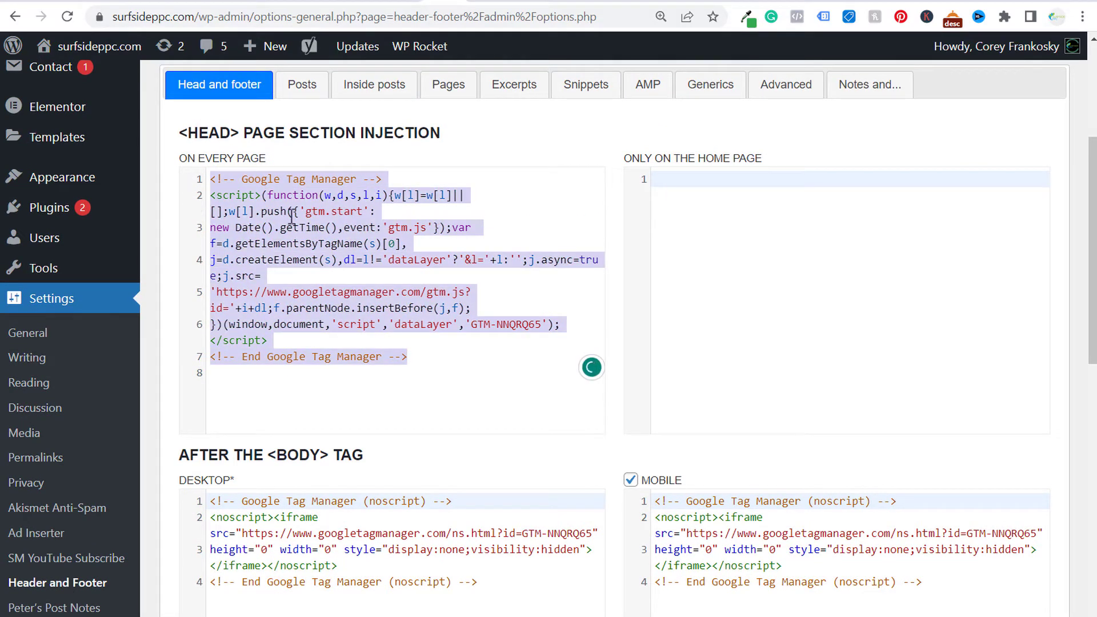
left_click_drag(182, 132, 454, 132)
left_click(486, 136)
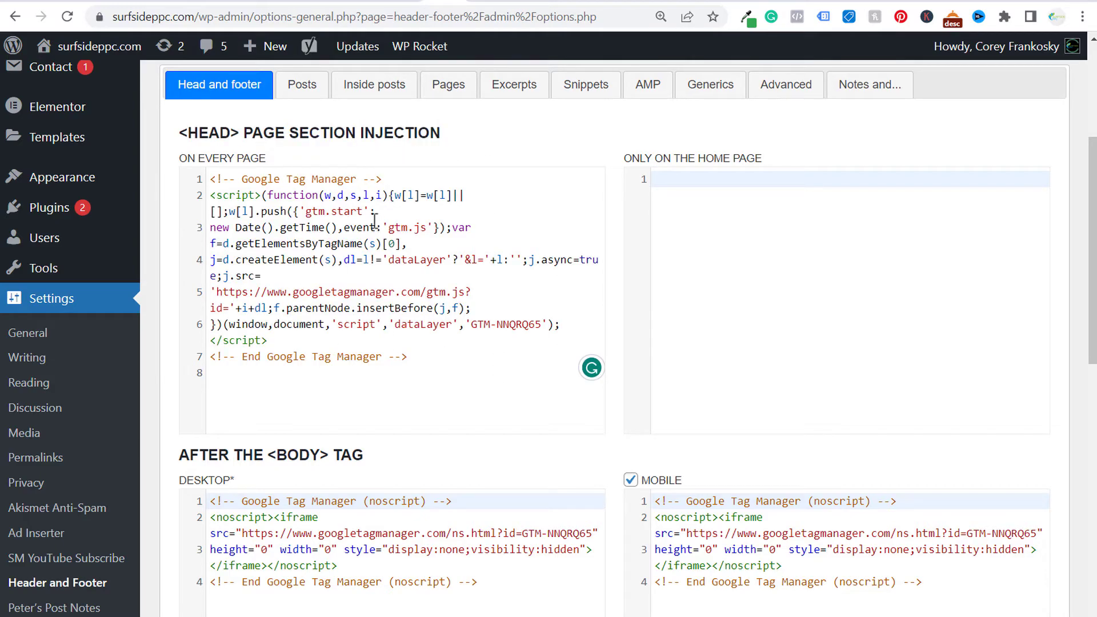
- Copy the noscript body snippet from Google Tag Manager's installation instructions and switch back to the WordPress plugin settings
left_click(147, 2)
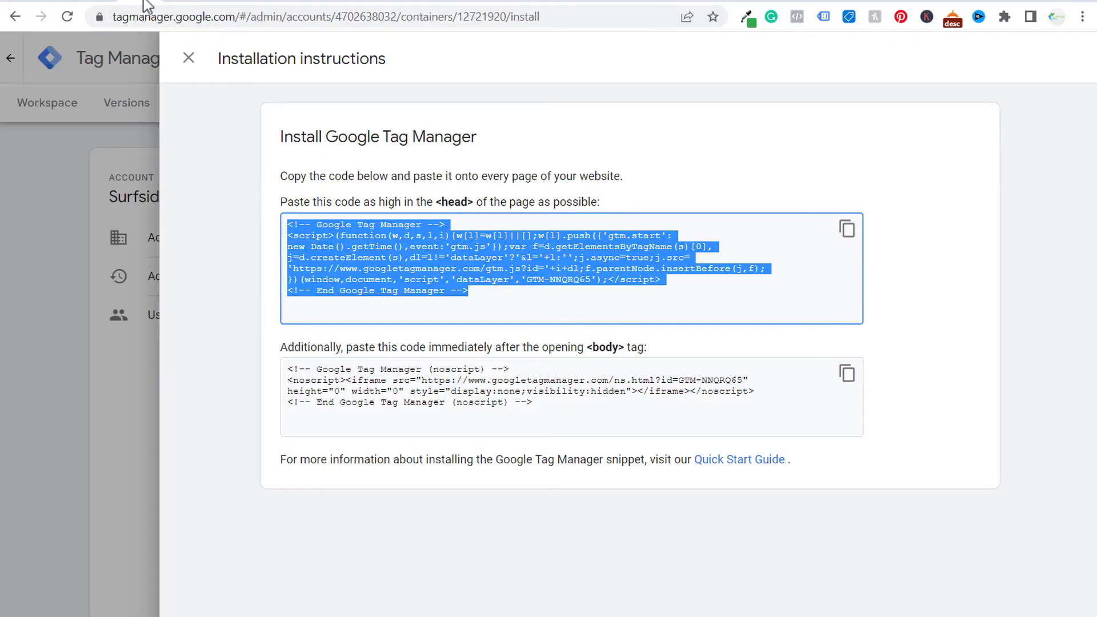
left_click(574, 408)
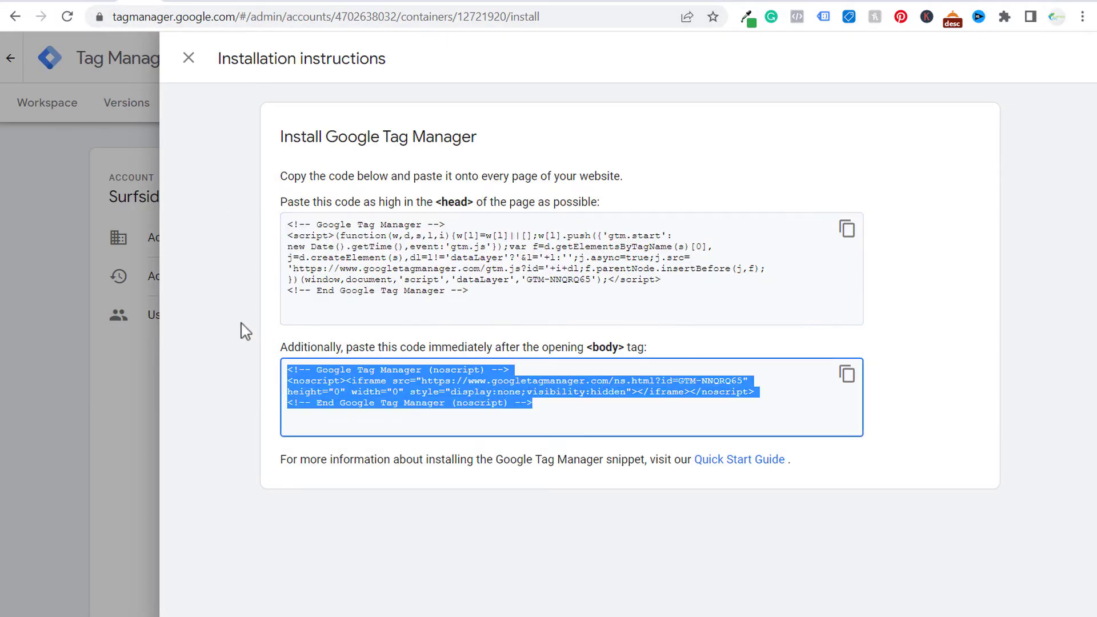
left_click(447, 1)
- Check the noscript code after the body tag for desktop and mobile, and save the plugin settings
scroll(399, 247, "down", 3)
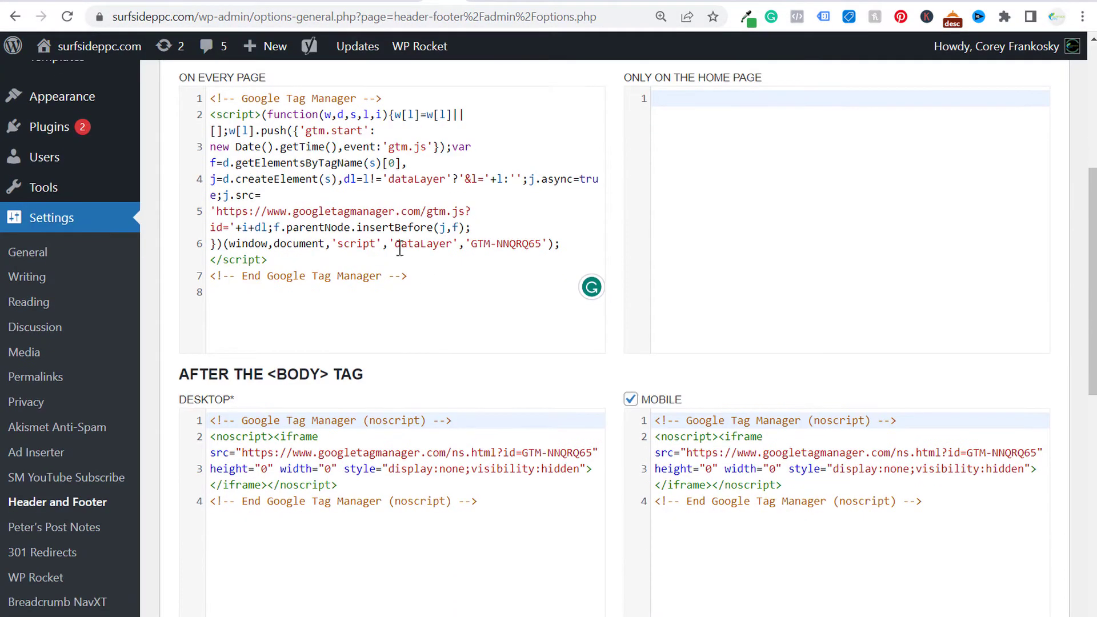
left_click(530, 408)
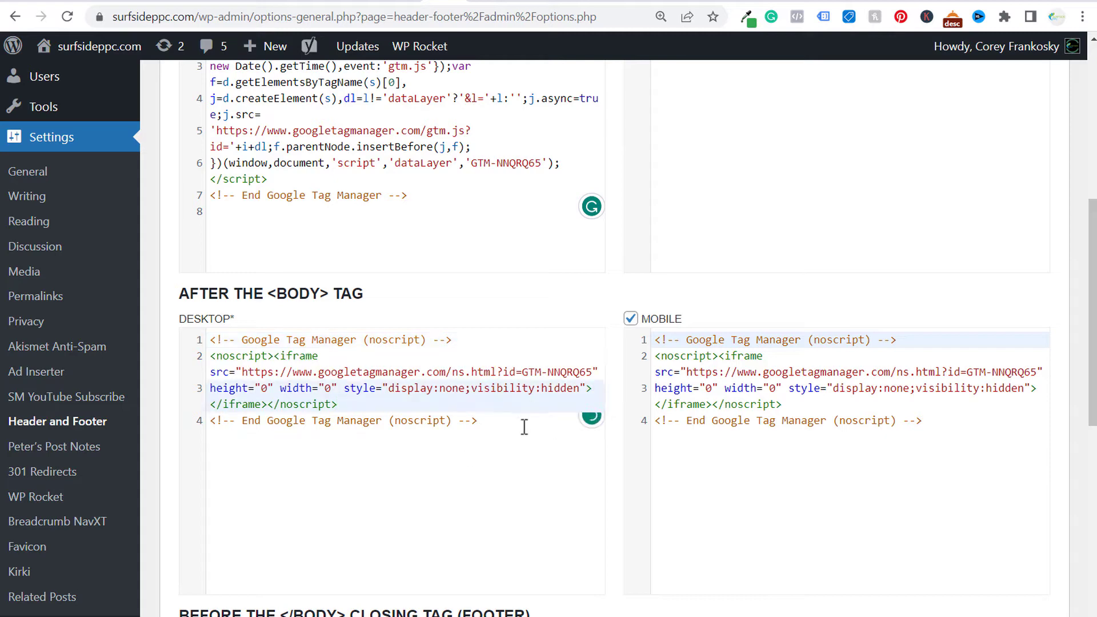
left_click(524, 427)
left_click(978, 424)
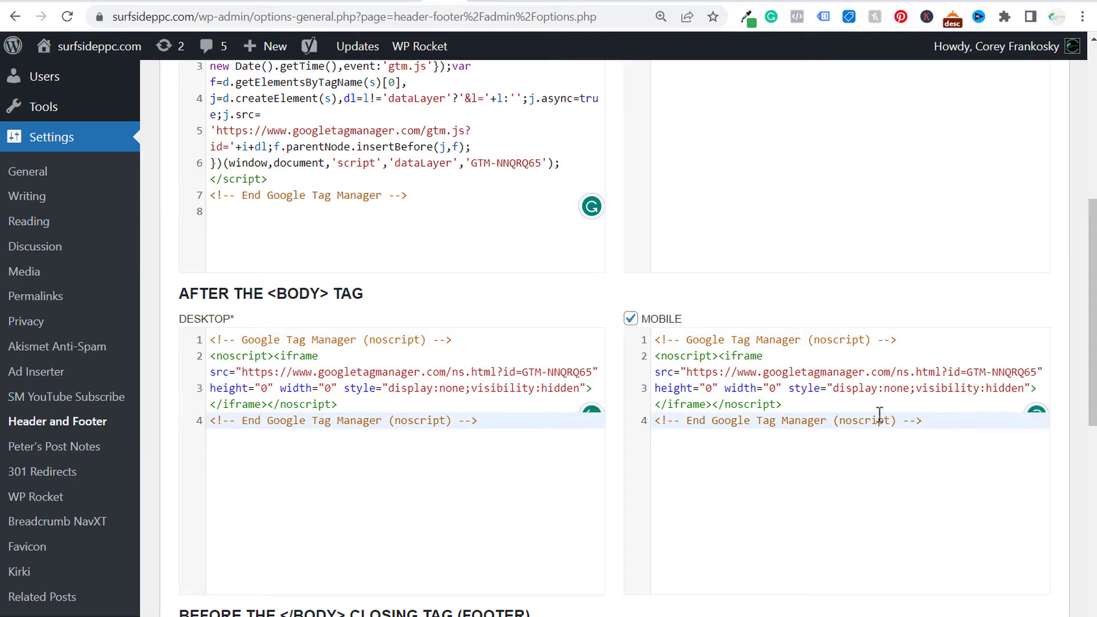
scroll(600, 312, "down", 8)
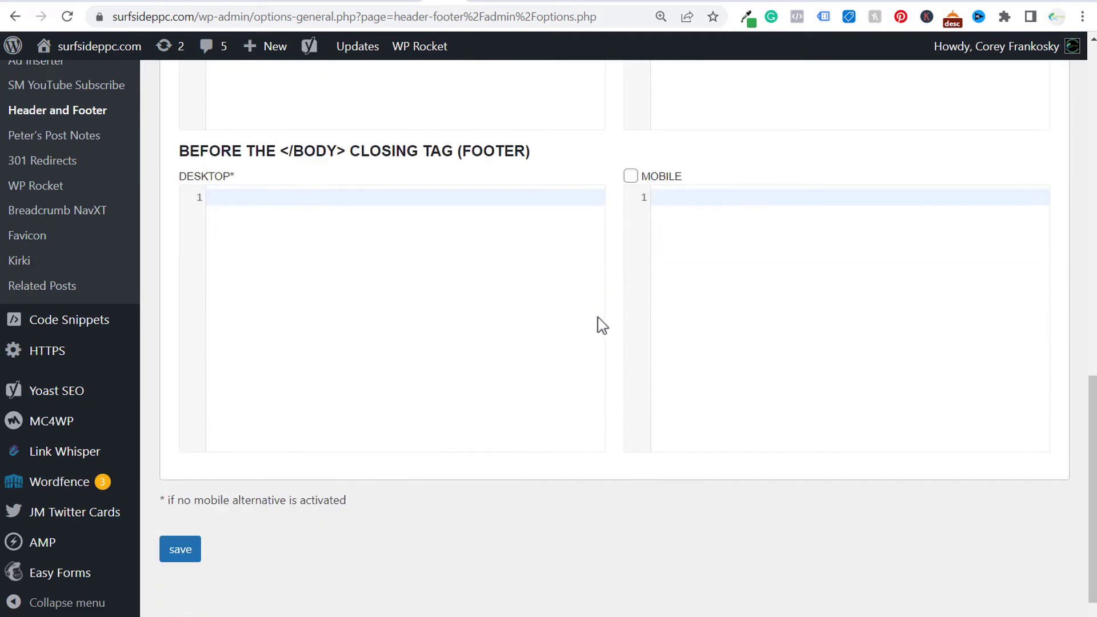
left_click(194, 520)
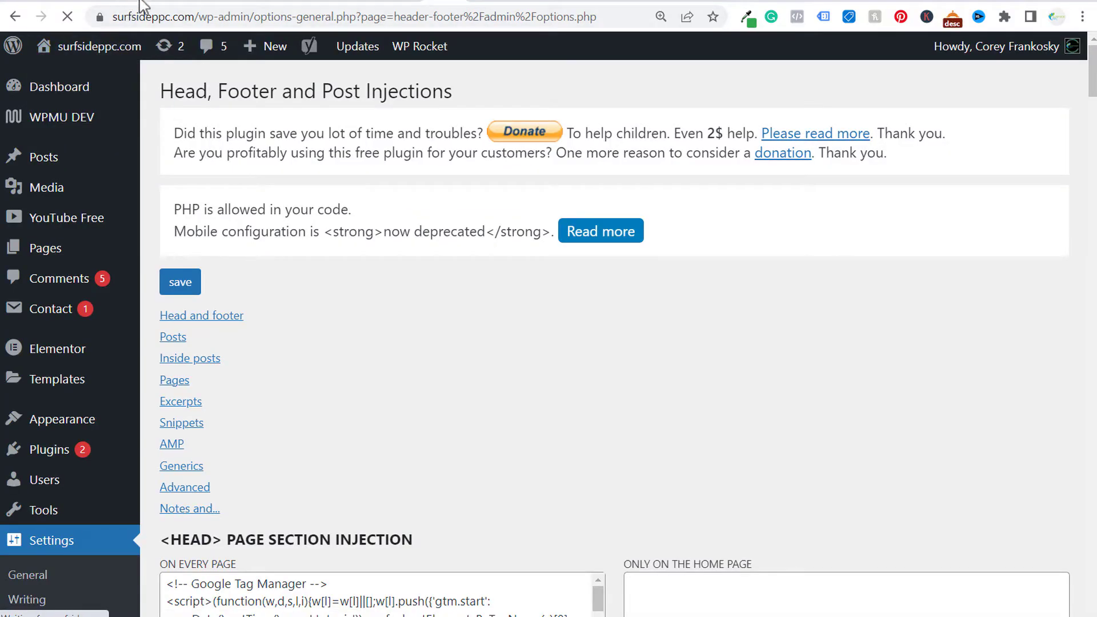
- Return to Google Tag Manager, close the installation instructions and open the container's workspace
left_click(136, 4)
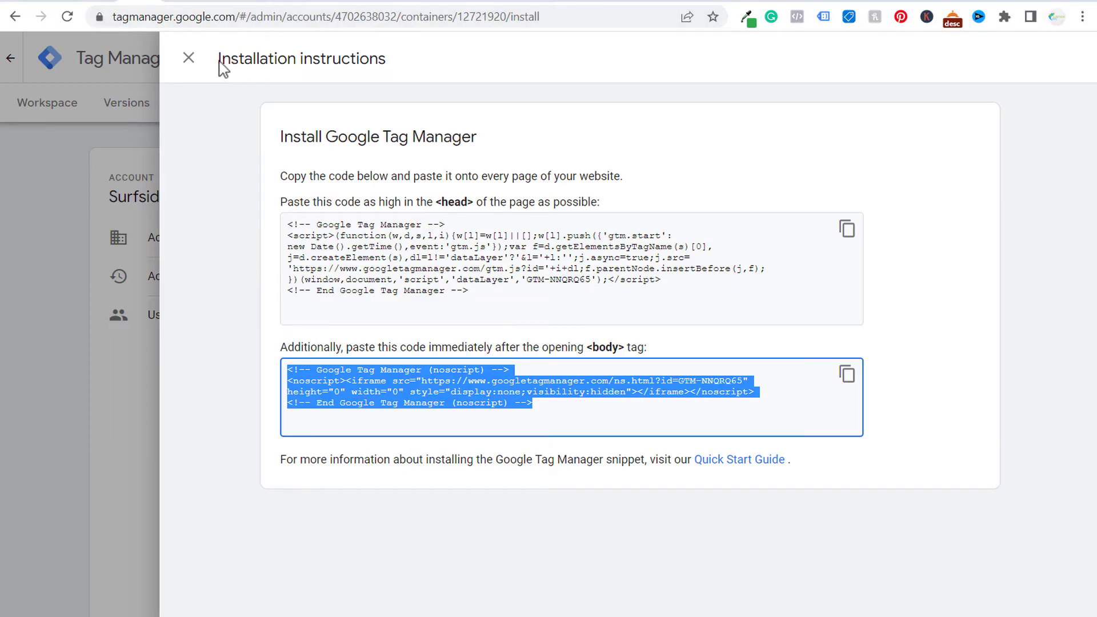
left_click(188, 58)
left_click(55, 102)
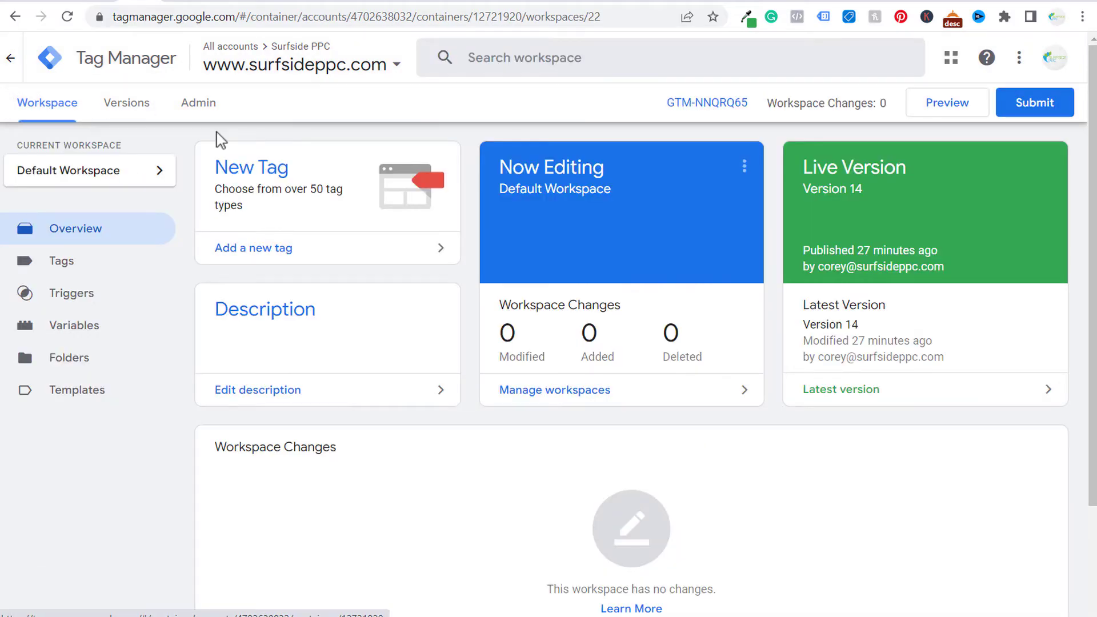
- Submit the workspace with version name 123 and description 123, and publish it to the Live environment
left_click(1037, 108)
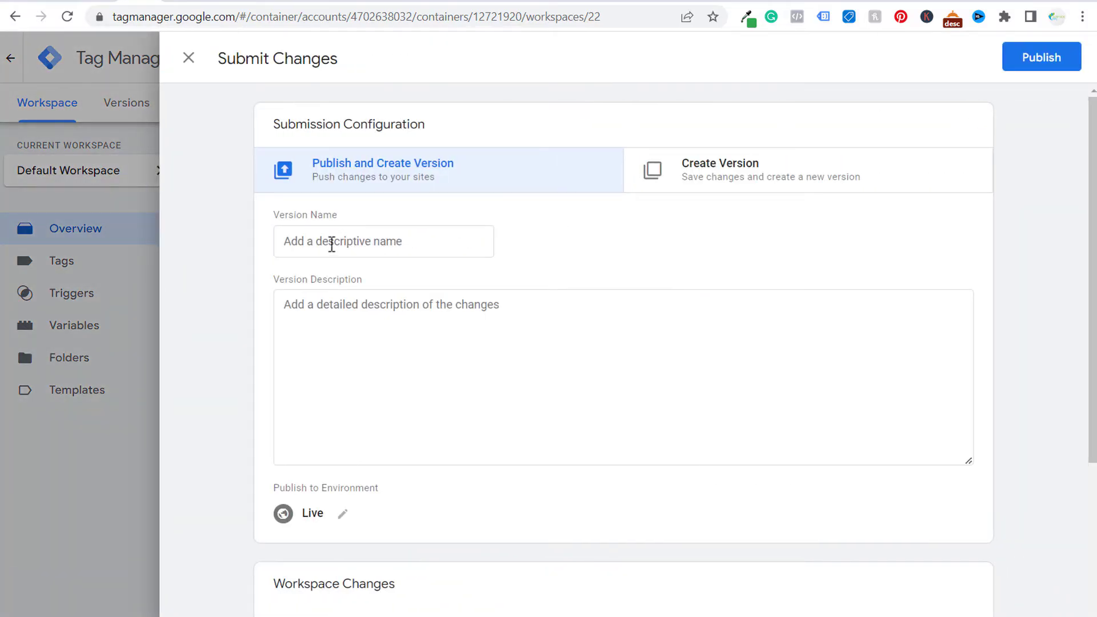
left_click(313, 243)
type("123")
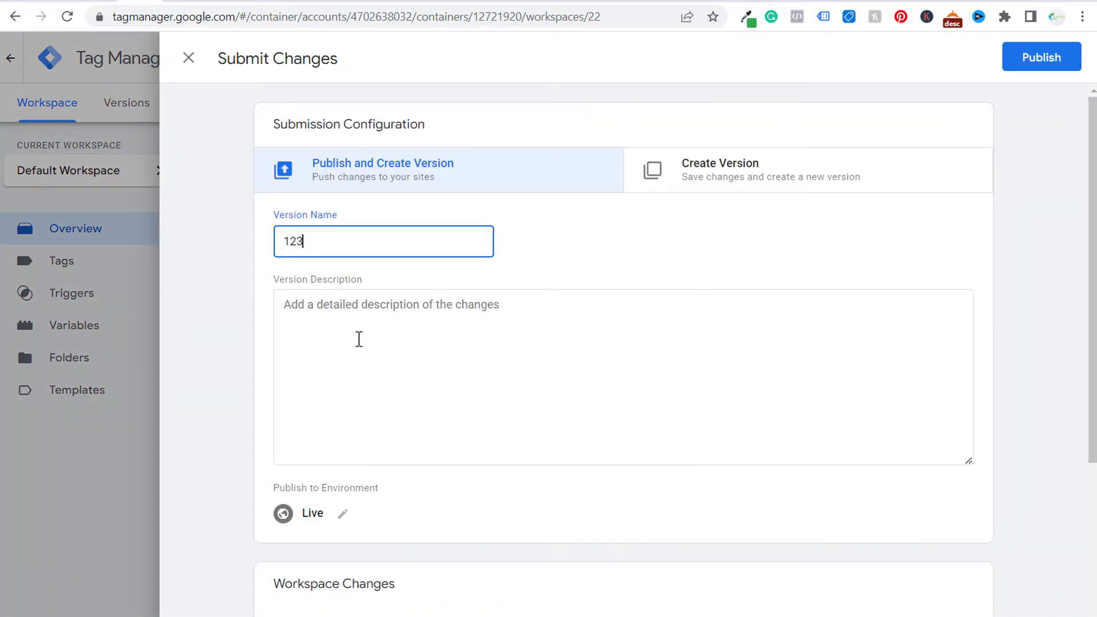
left_click(359, 340)
type("123")
left_click(726, 252)
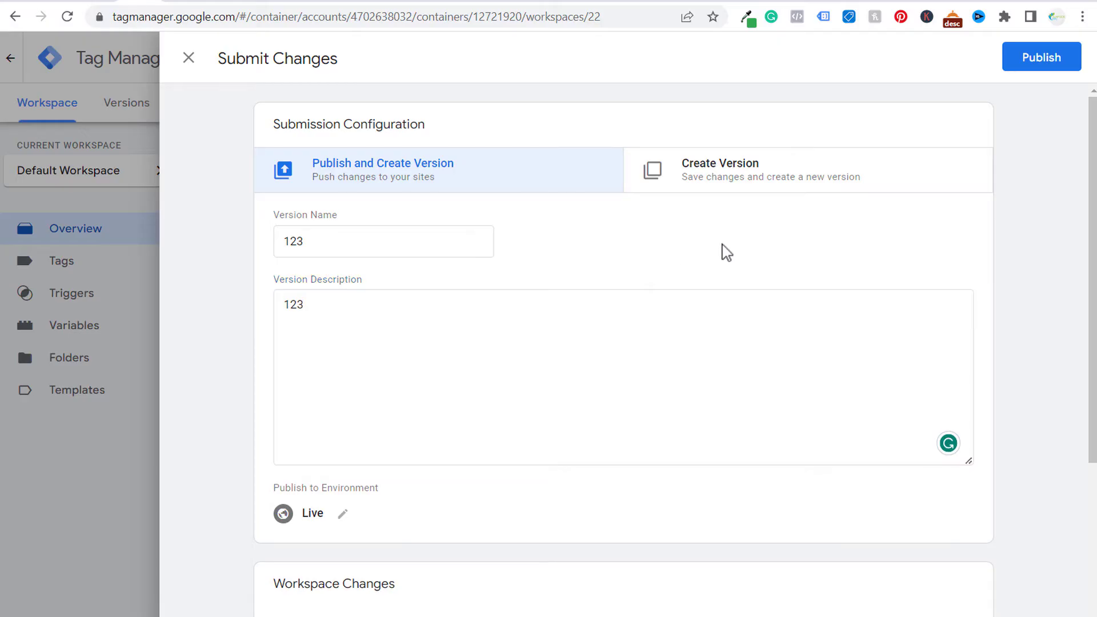
left_click(1039, 60)
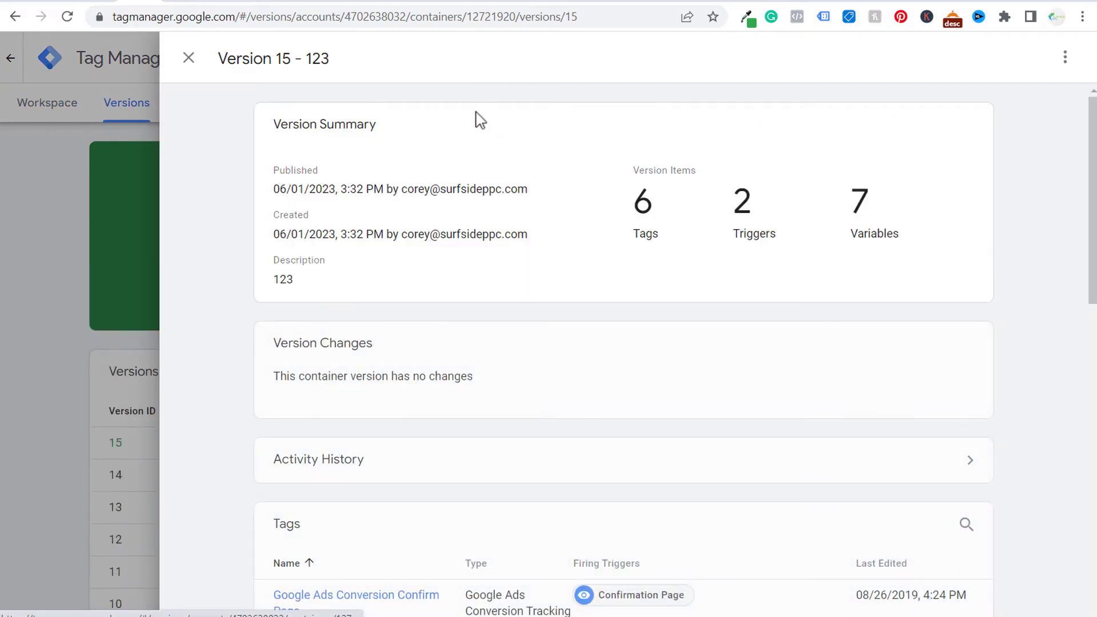
- Close the version summary, view the workspace's list of tags and return to the workspace overview
left_click(189, 58)
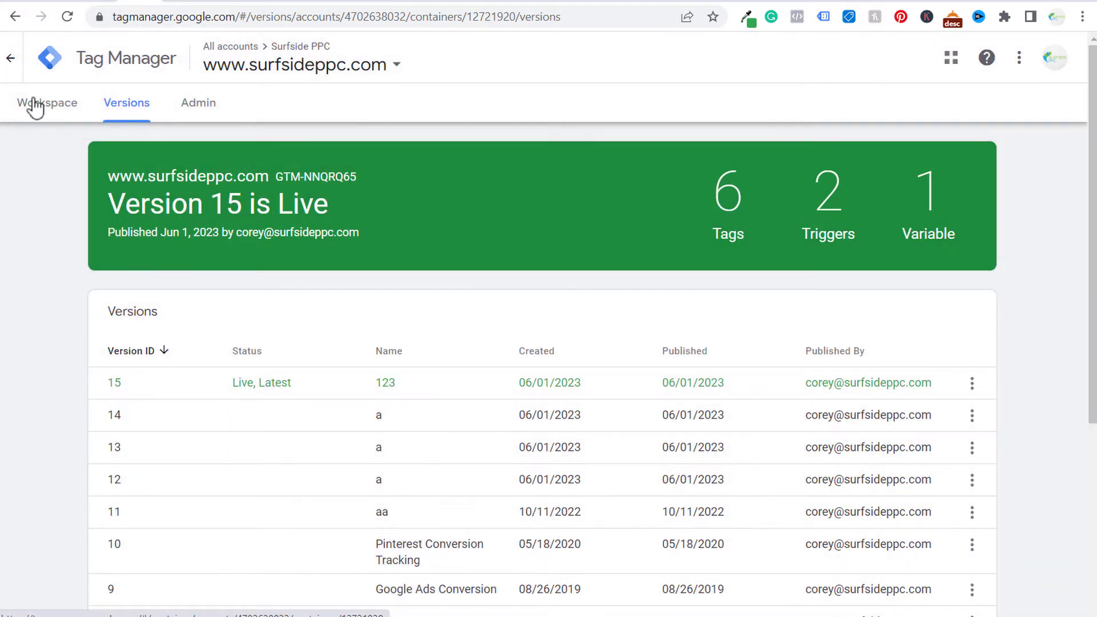
left_click(51, 107)
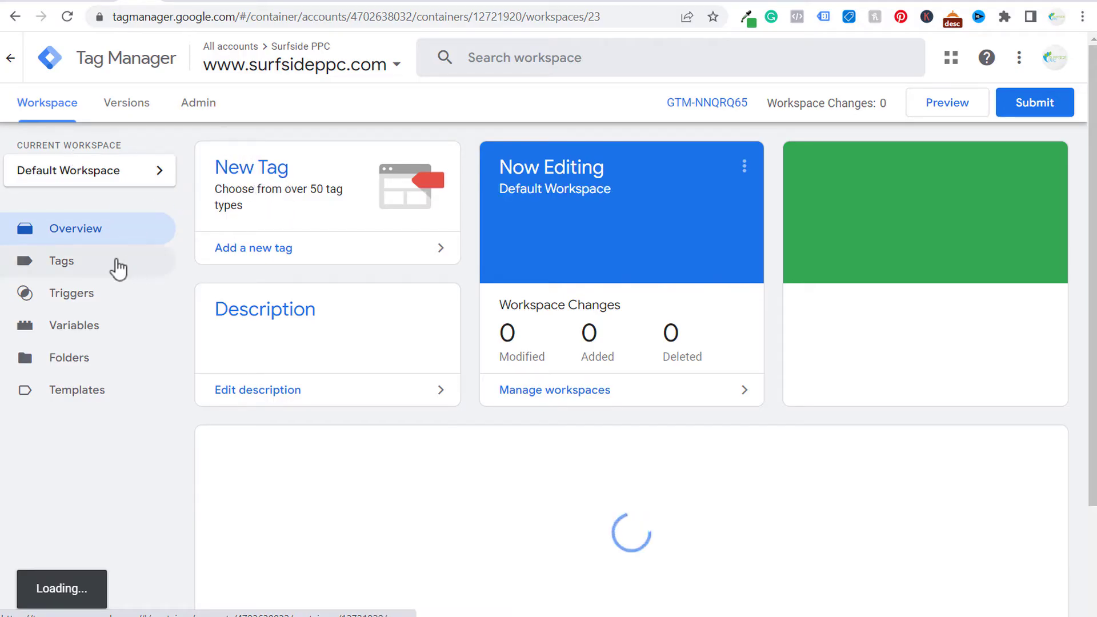
left_click(90, 272)
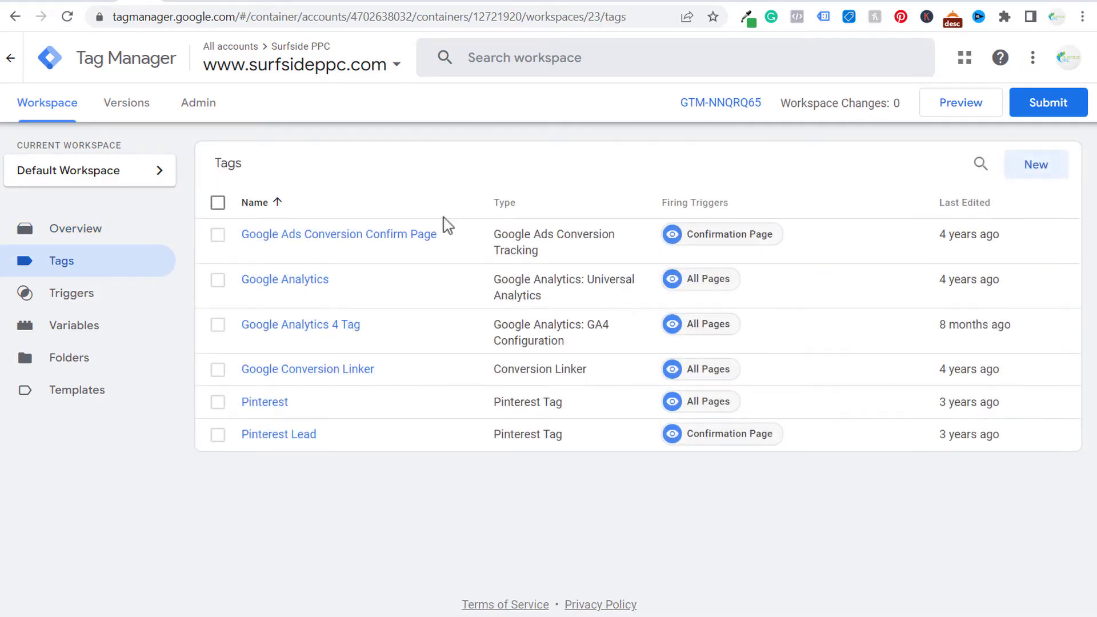
left_click(115, 228)
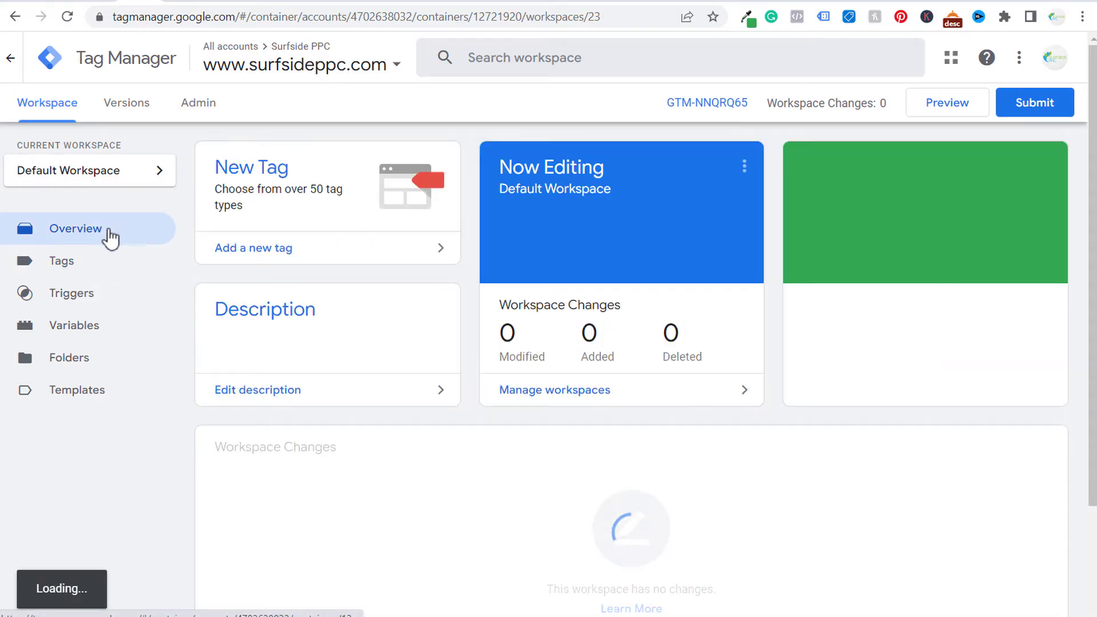
- Start a new tag in the workspace and search the tag types for "linkedin i"
left_click(350, 262)
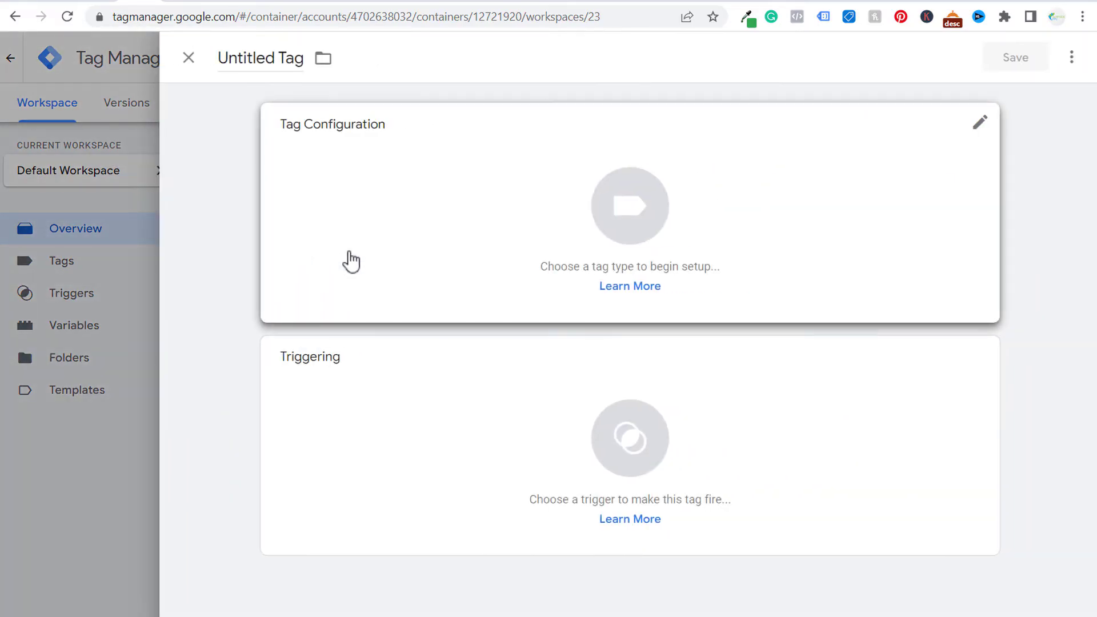
left_click(475, 187)
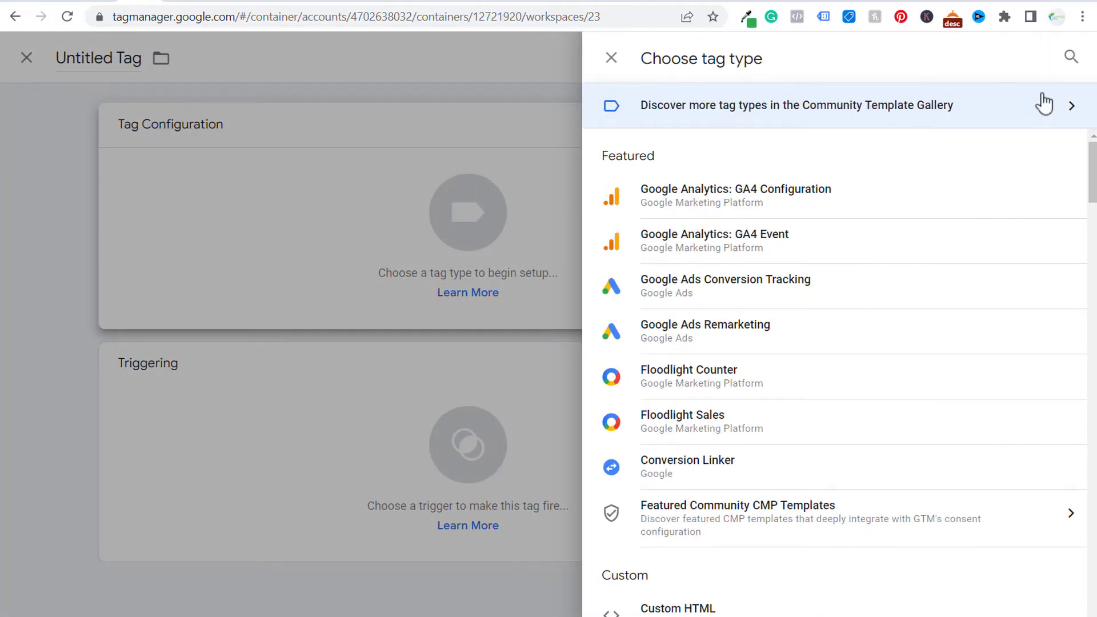
left_click(1070, 57)
type("linkedin i")
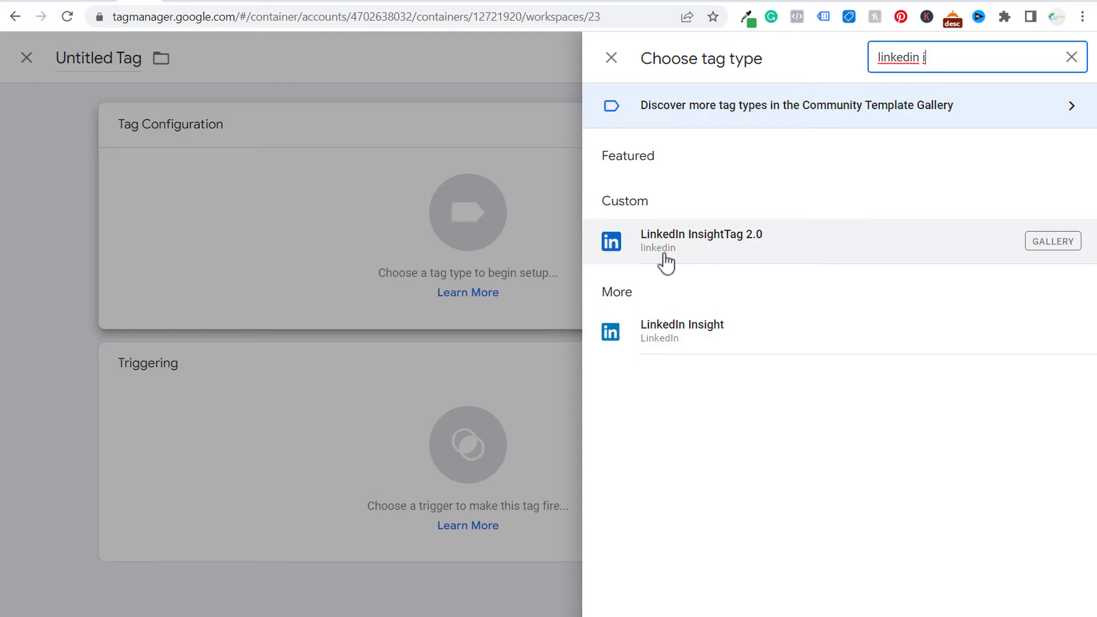
- Search the Community Template Gallery for "linkedin in" and return to the tag type list
left_click(868, 113)
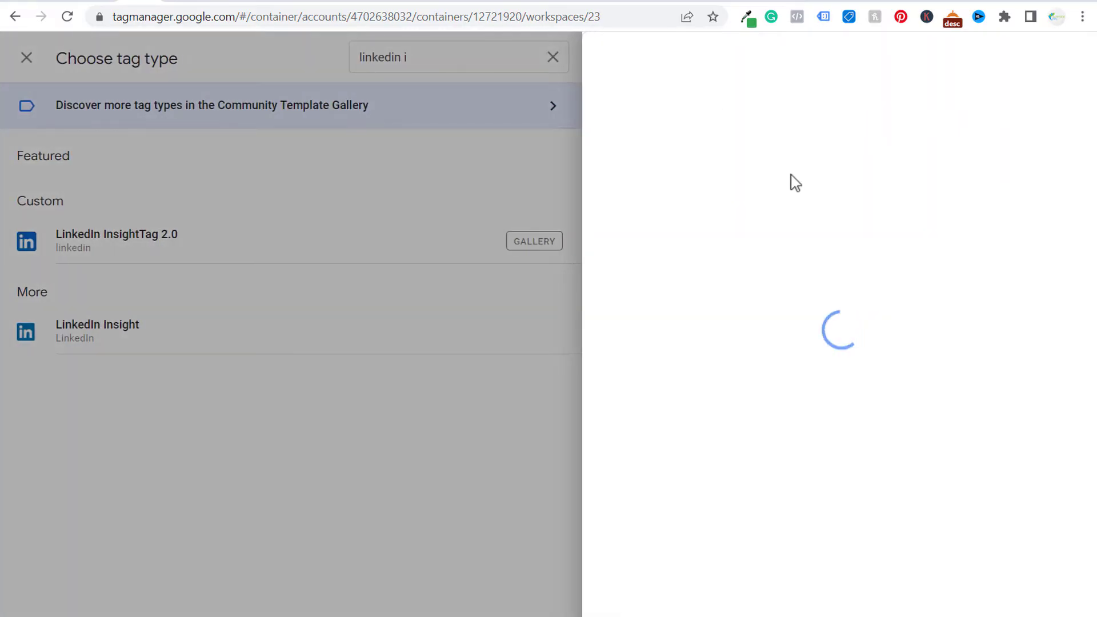
left_click(1064, 58)
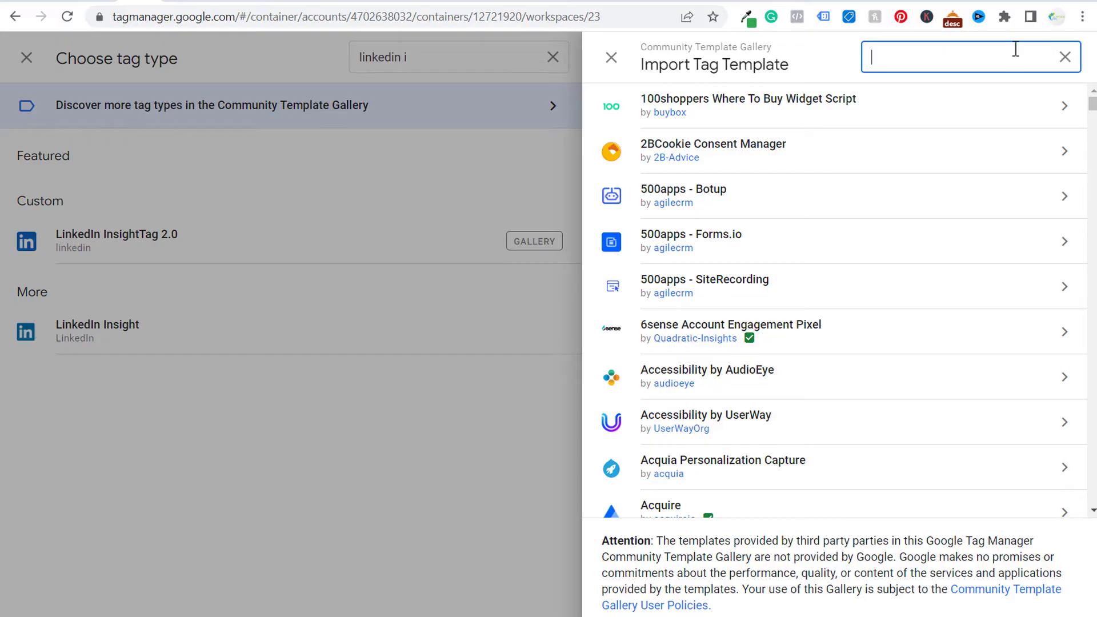
type("linkedin in")
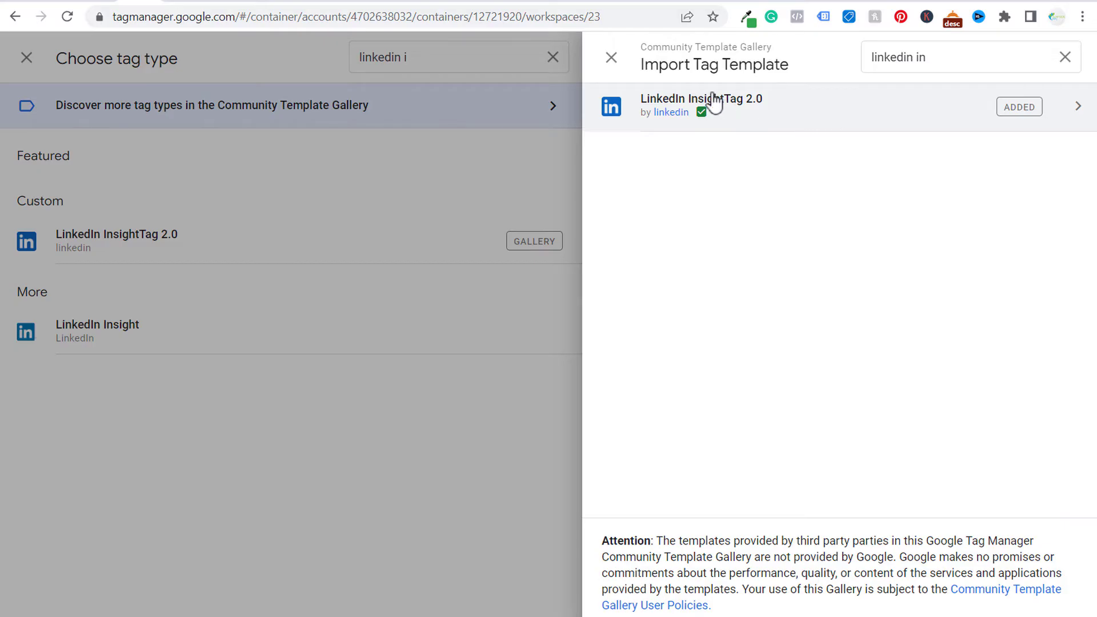
left_click(620, 59)
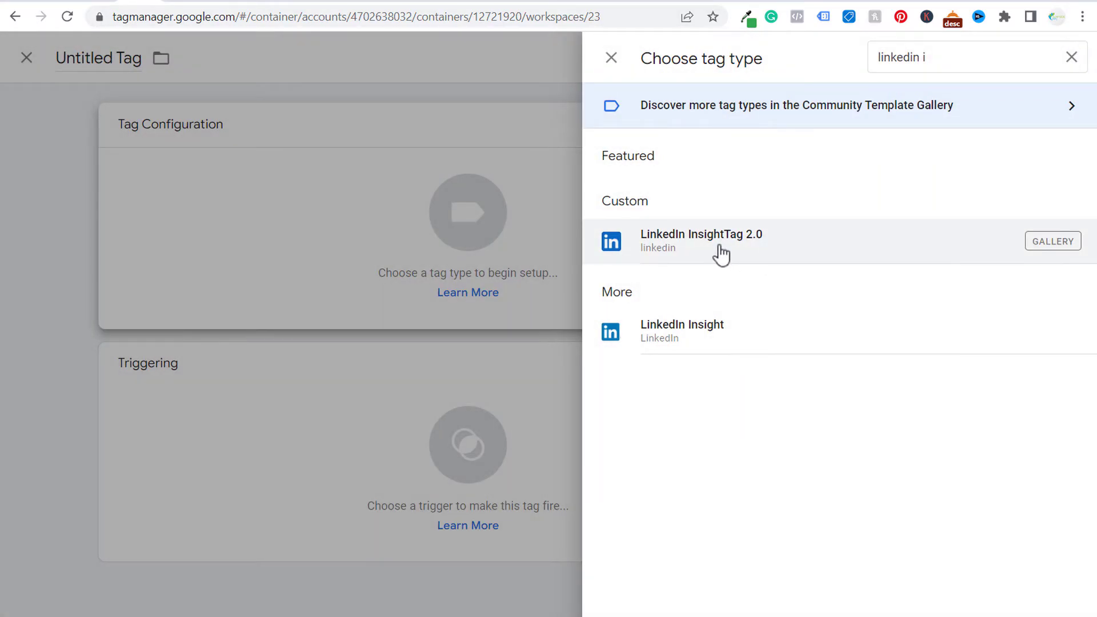
- Choose LinkedIn InsightTag 2.0 as the tag type and name the tag "LinkedIn Insight Tag"
left_click(721, 253)
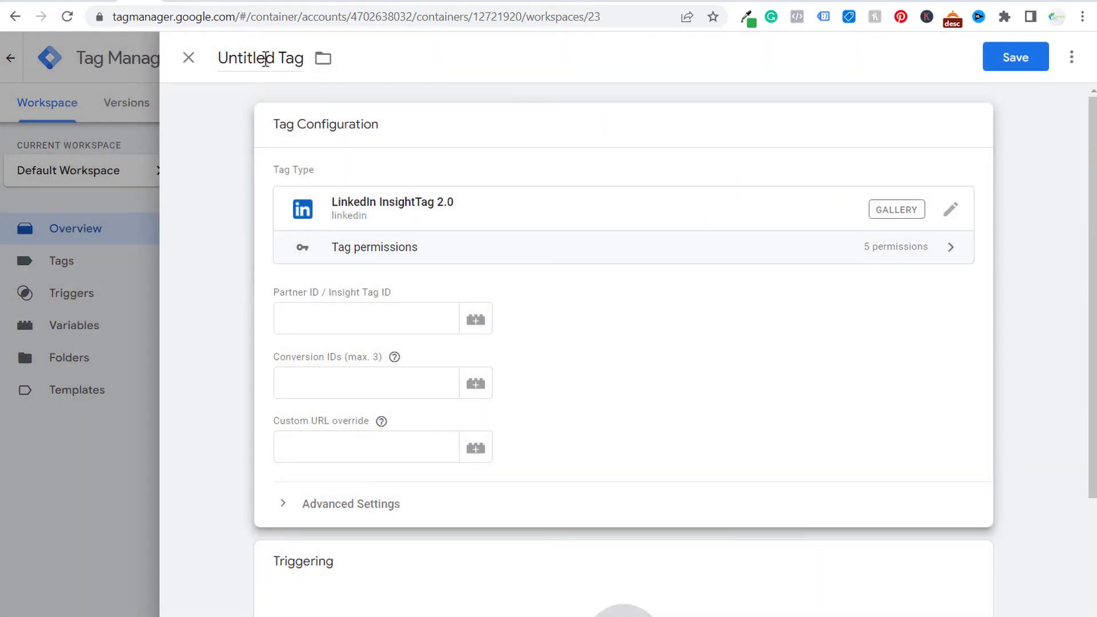
left_click(263, 60)
type("Lin")
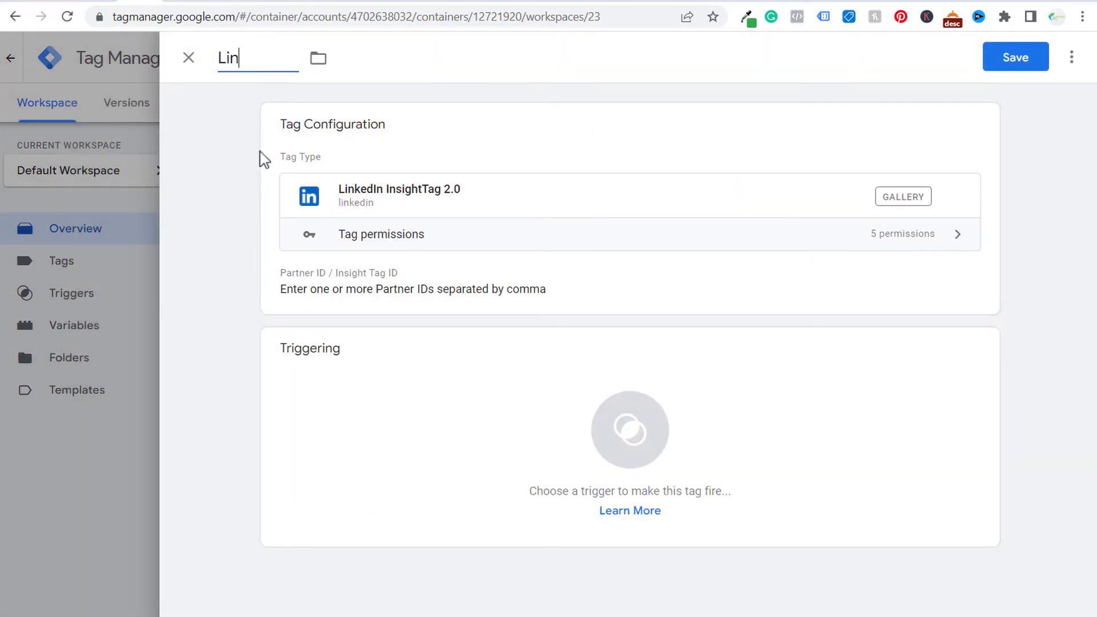
type("kedIn Insight Tag")
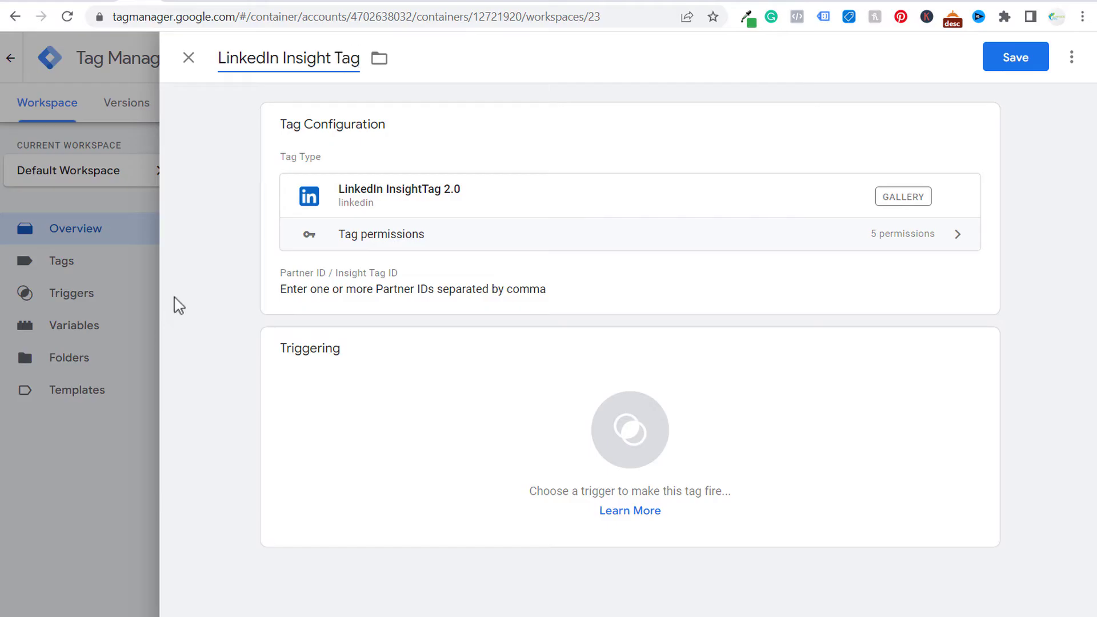
left_click_drag(174, 303, 197, 259)
- Copy the partner ID from LinkedIn Campaign Manager's conversion setup and enter it as the tag's Partner ID / Insight Tag ID in Google Tag Manager
left_click(528, 158)
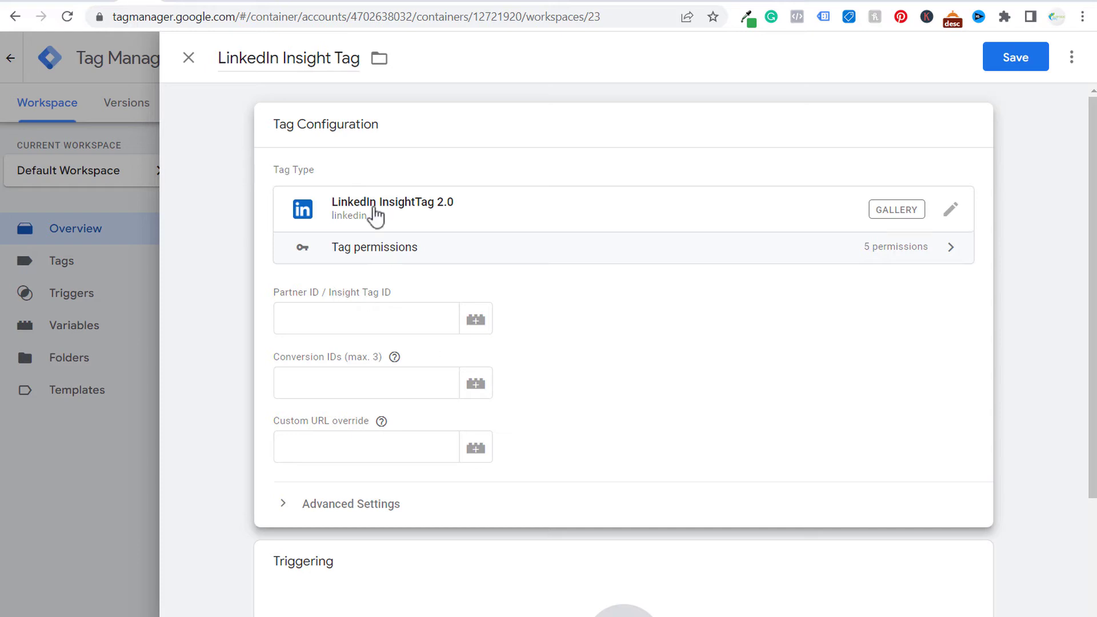
left_click(223, 2)
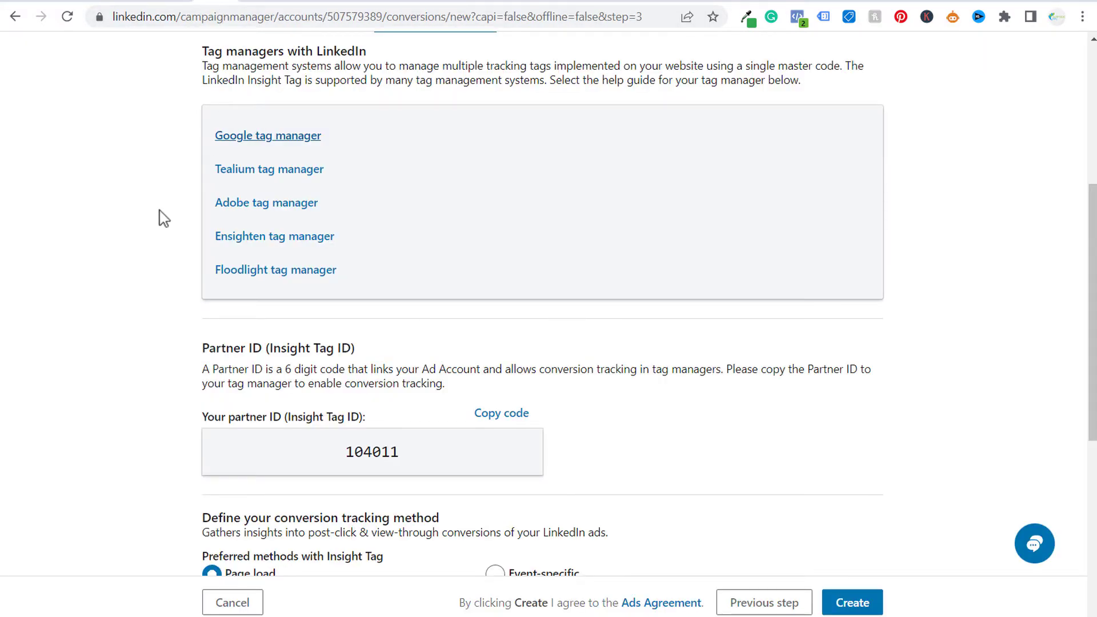
left_click_drag(203, 348, 362, 357)
left_click(412, 376)
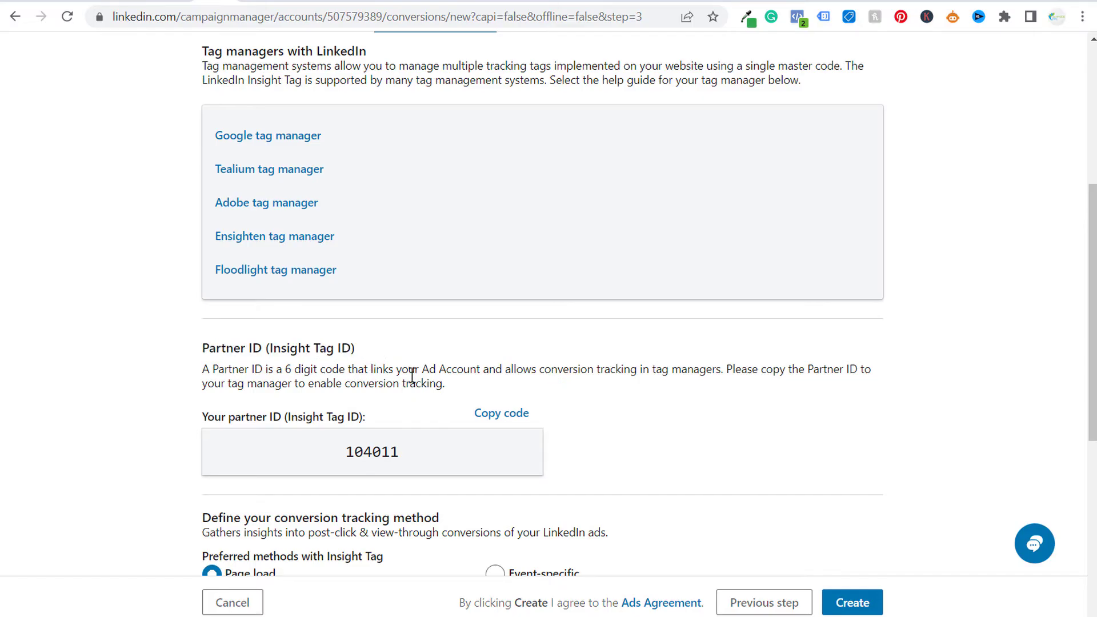
double_click(374, 451)
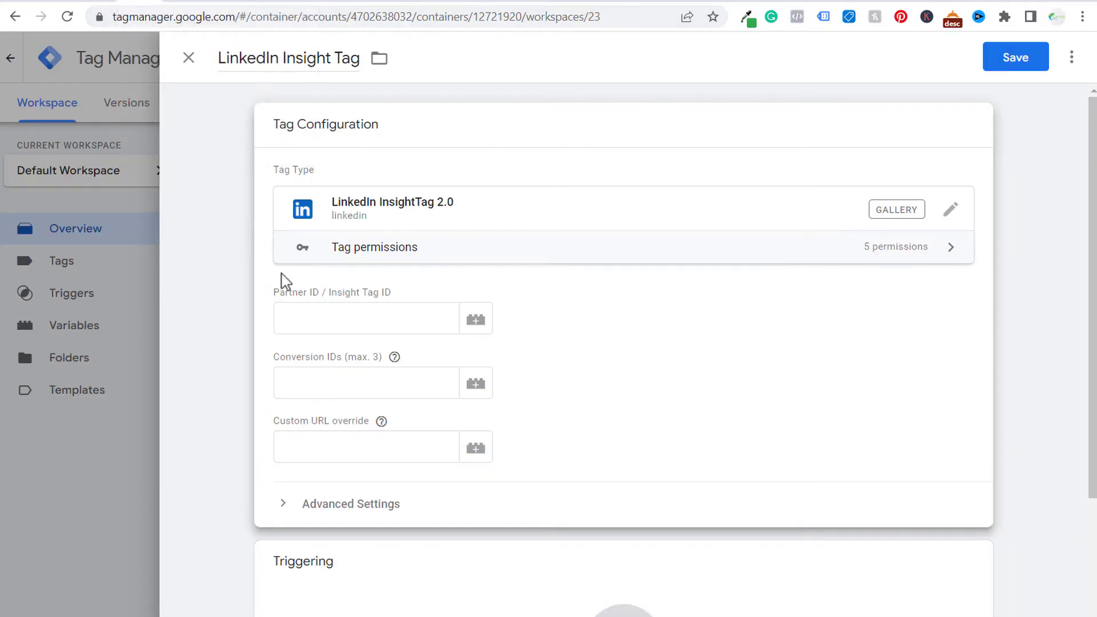
left_click(319, 324)
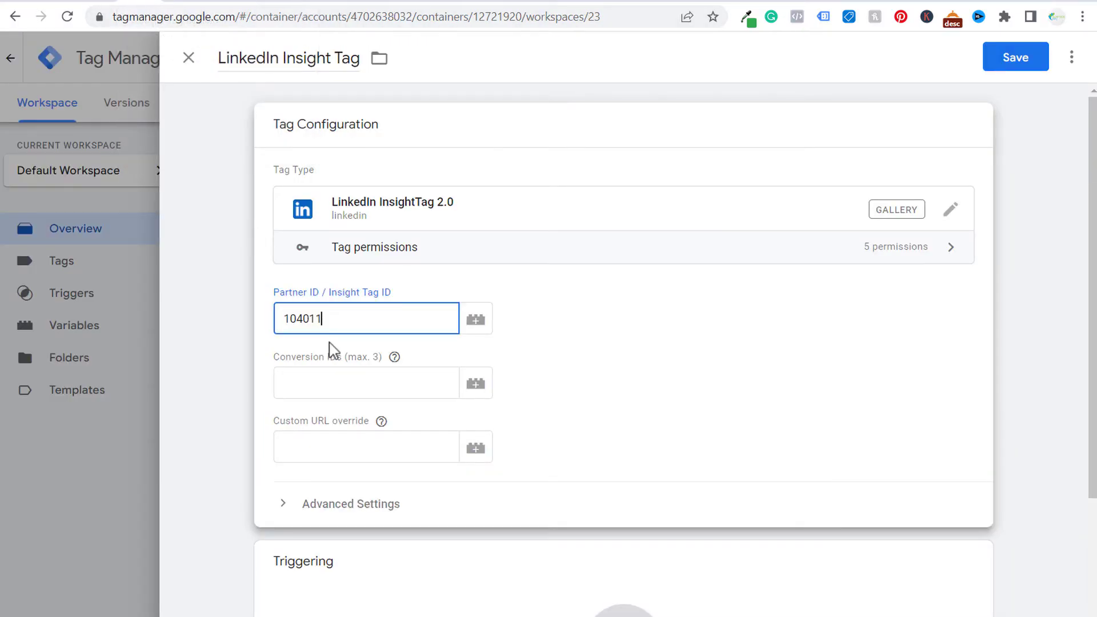
double_click(310, 323)
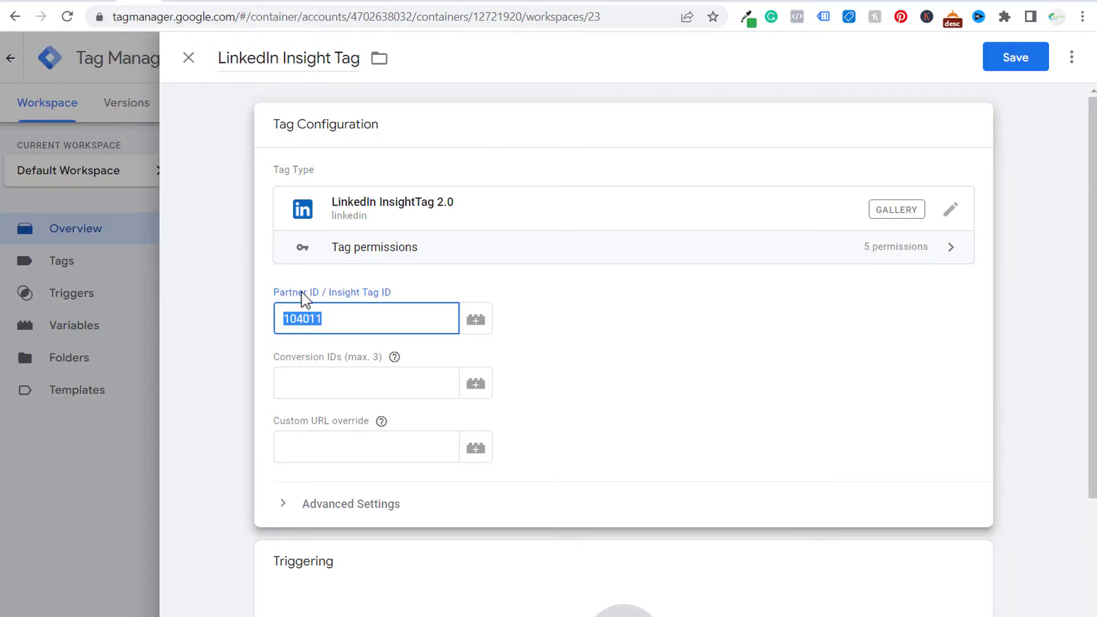
left_click(197, 294)
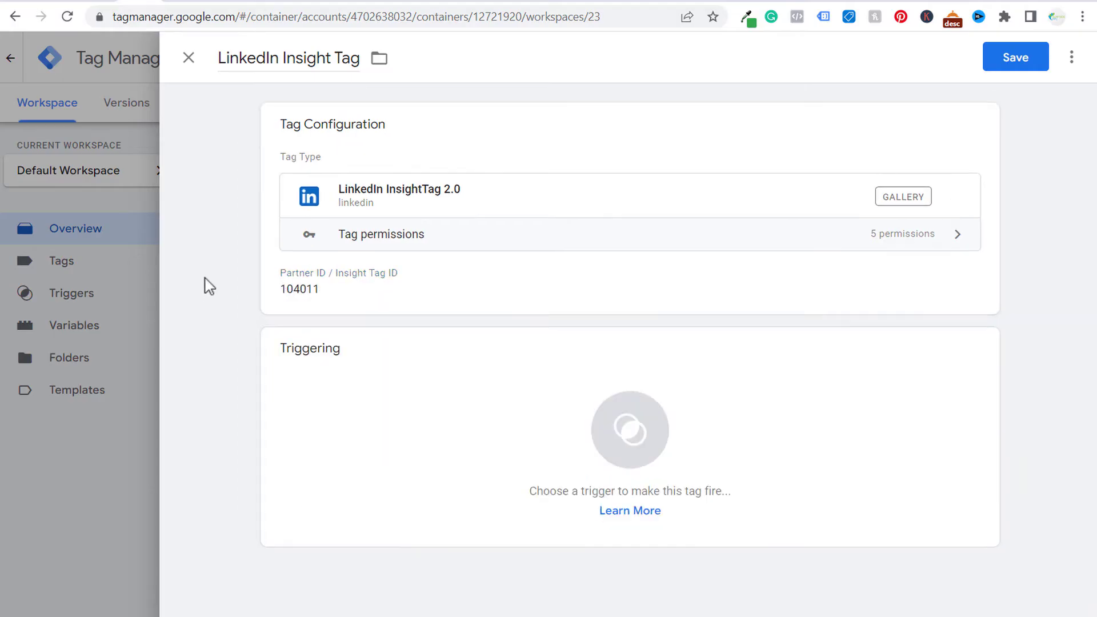
- Set the LinkedIn Insight Tag to fire on the All Pages trigger and save the tag
left_click(397, 400)
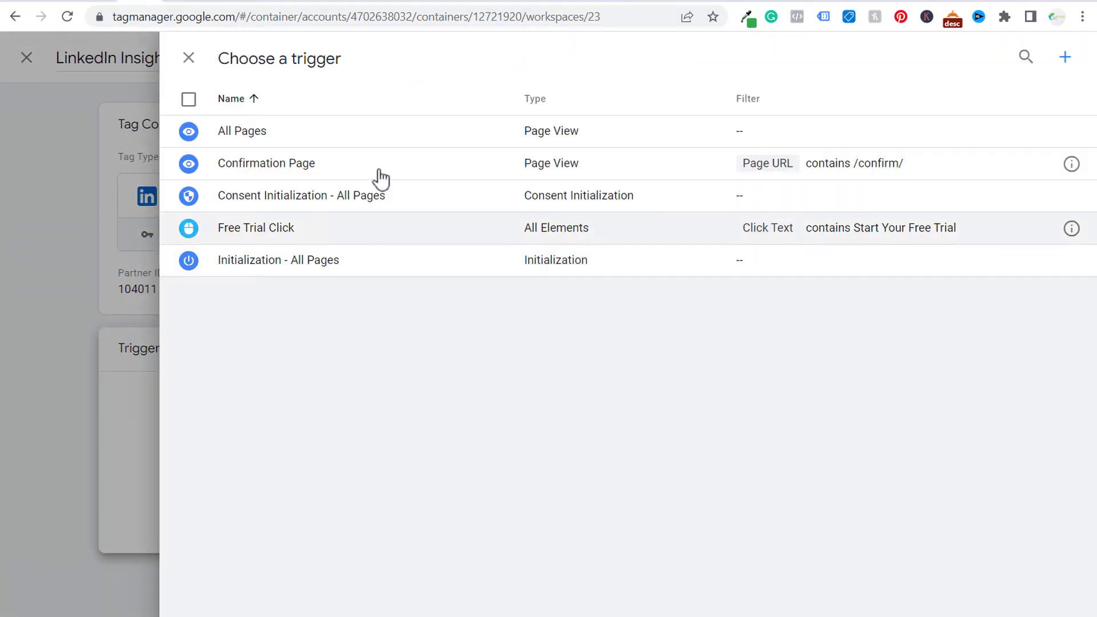
left_click(380, 136)
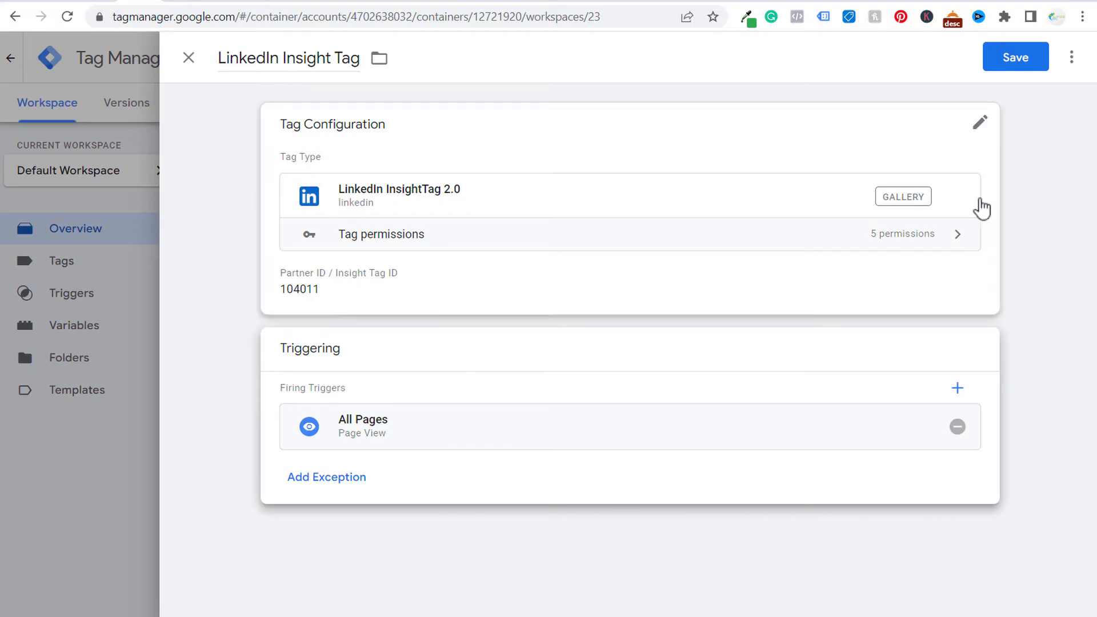
left_click(988, 59)
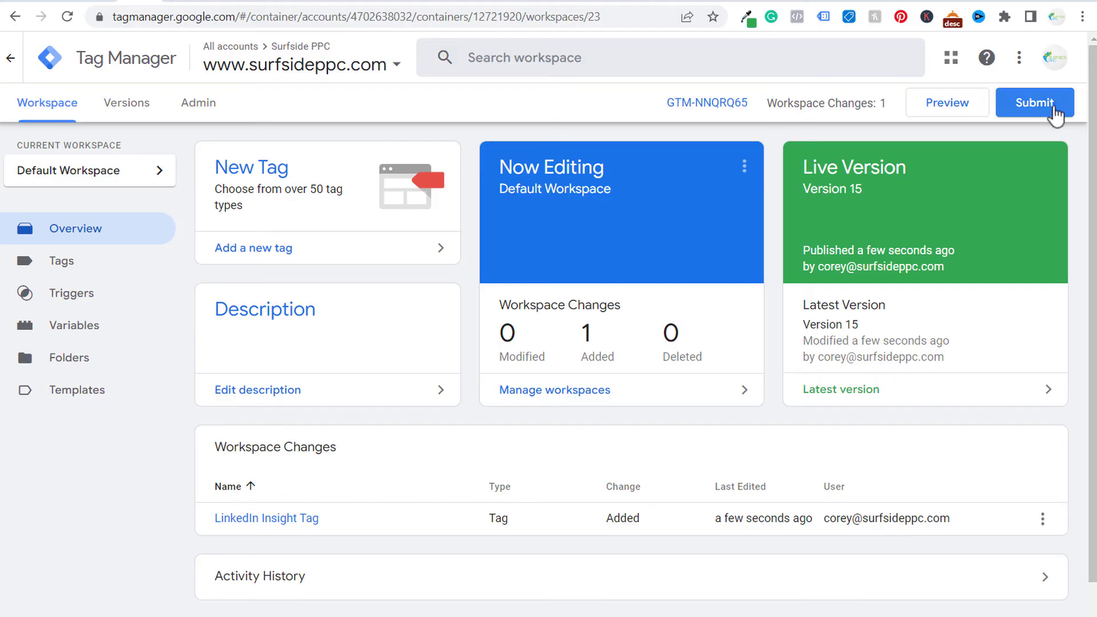
- Publish the workspace with version name "LinkedIn Insight Tag 2.0" and description "Added the LinkedIn Insight Tag to Surfside PPC"
left_click(1049, 107)
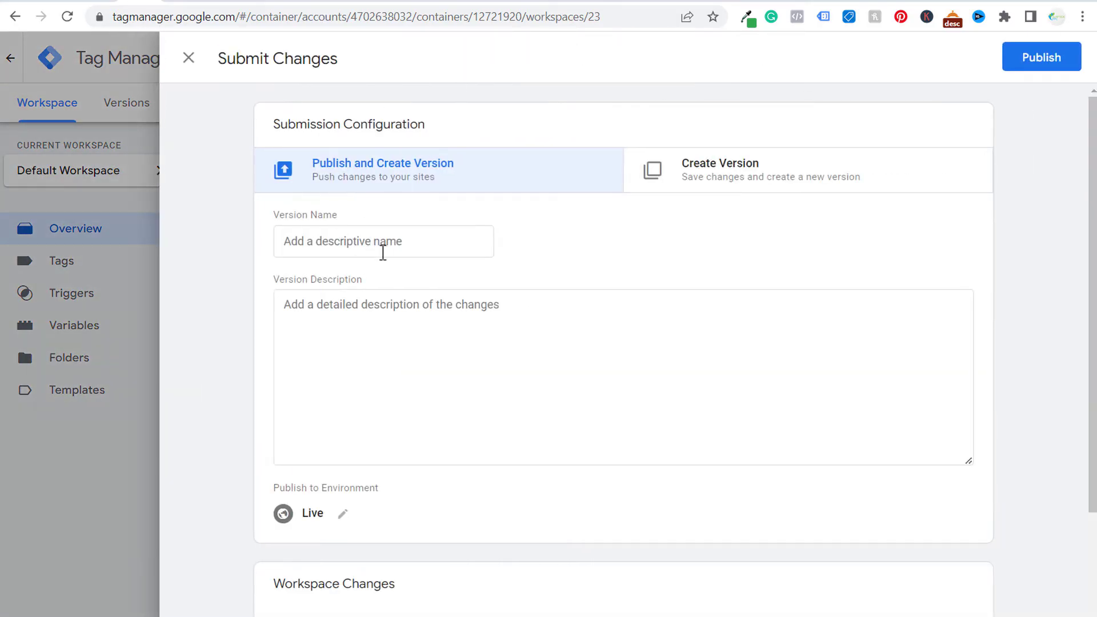
left_click(409, 250)
type("4")
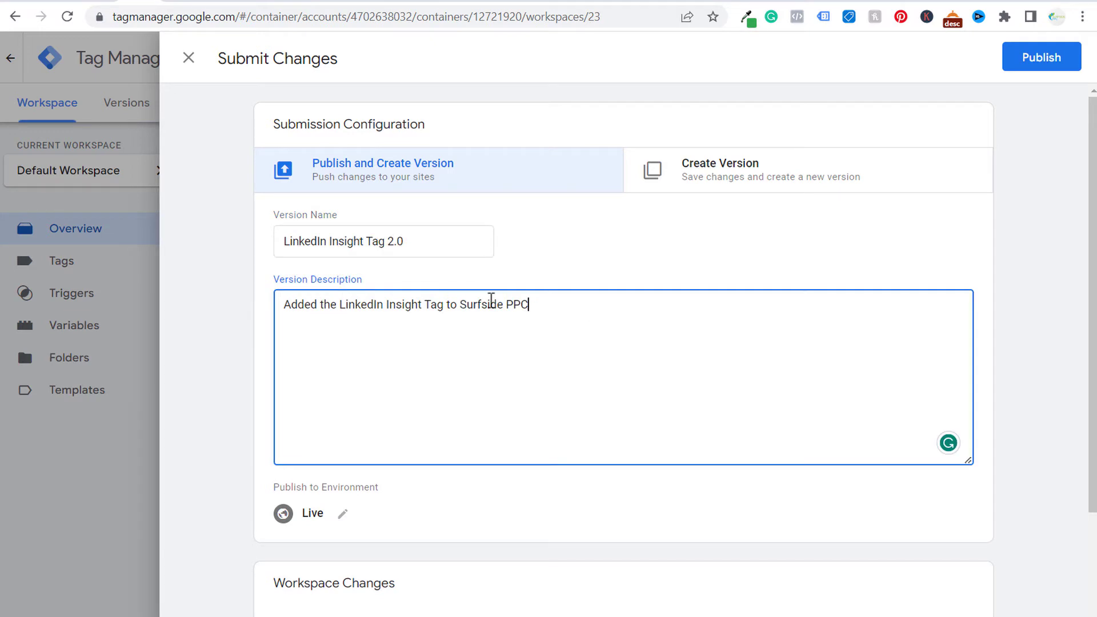
left_click(1048, 56)
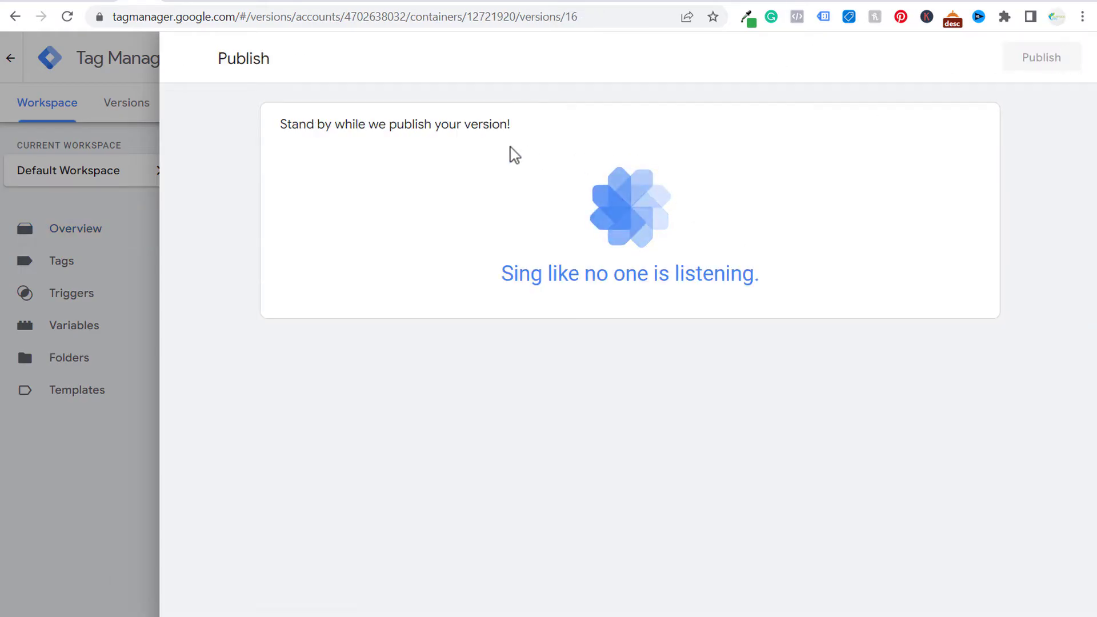
- Switch to LinkedIn Campaign Manager and review the conversion tracking methods, checking the website's Thank You page for comparison
left_click(226, 1)
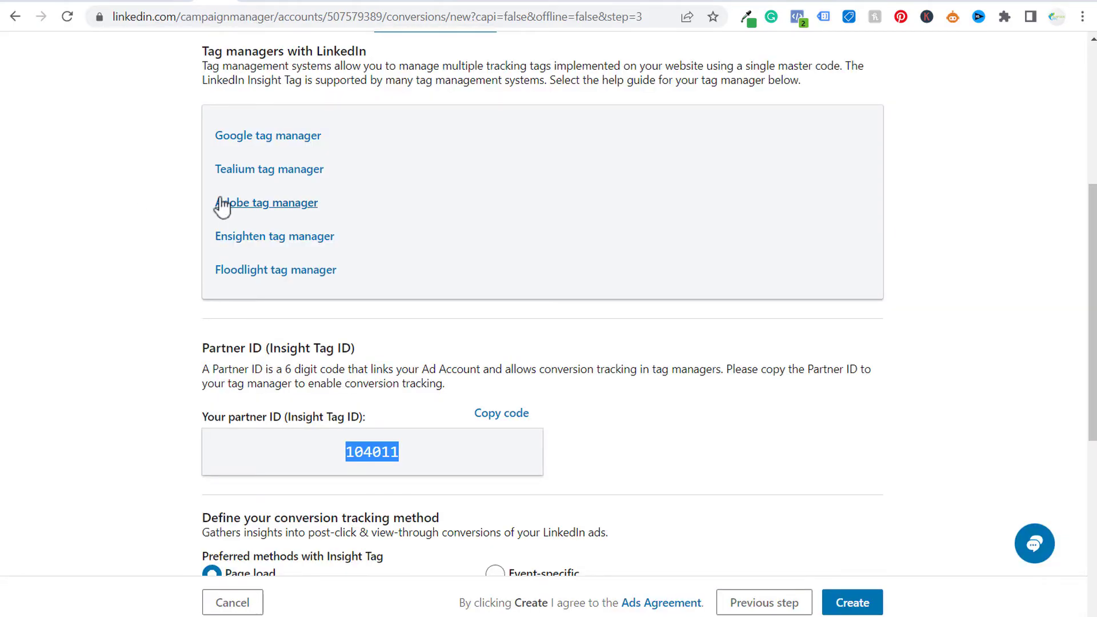
left_click(176, 223)
scroll(167, 180, "down", 3)
scroll(162, 171, "down", 3)
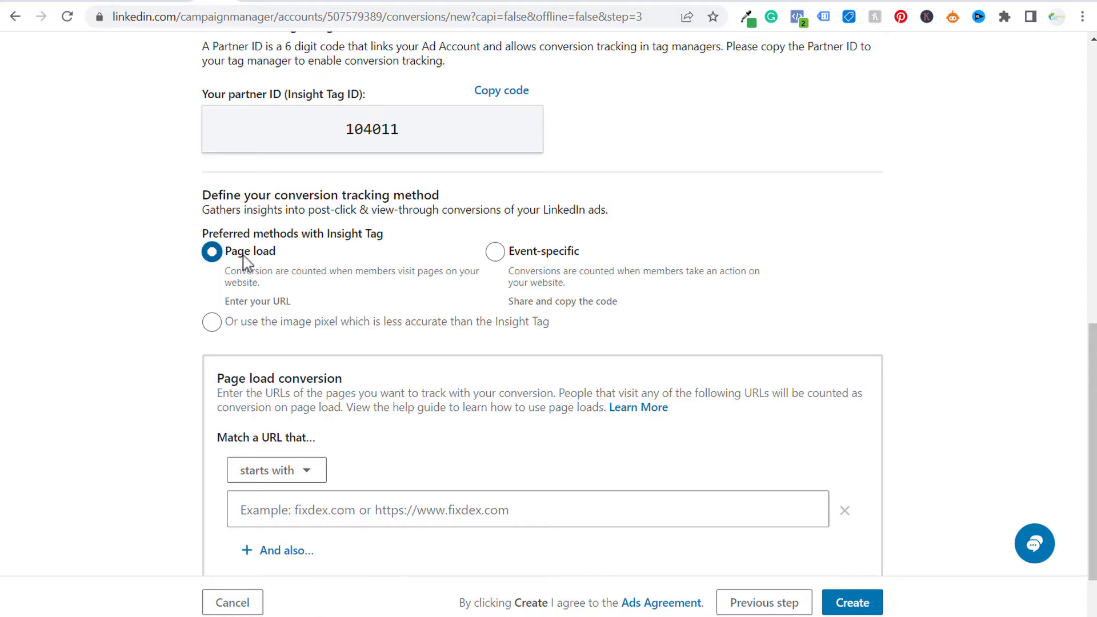
left_click(369, 4)
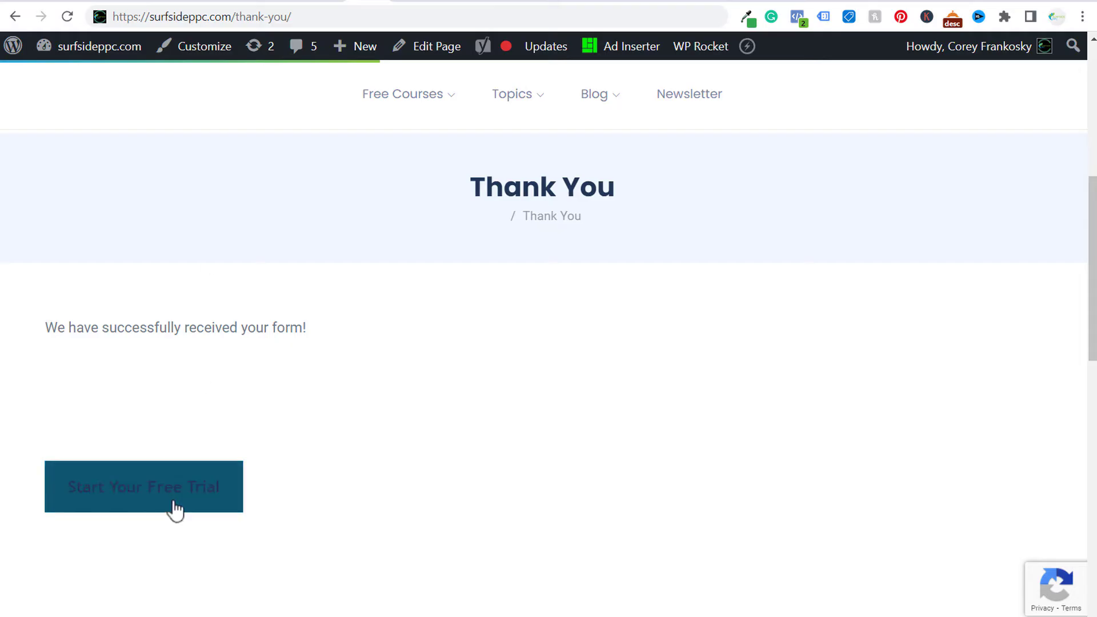
left_click(220, 2)
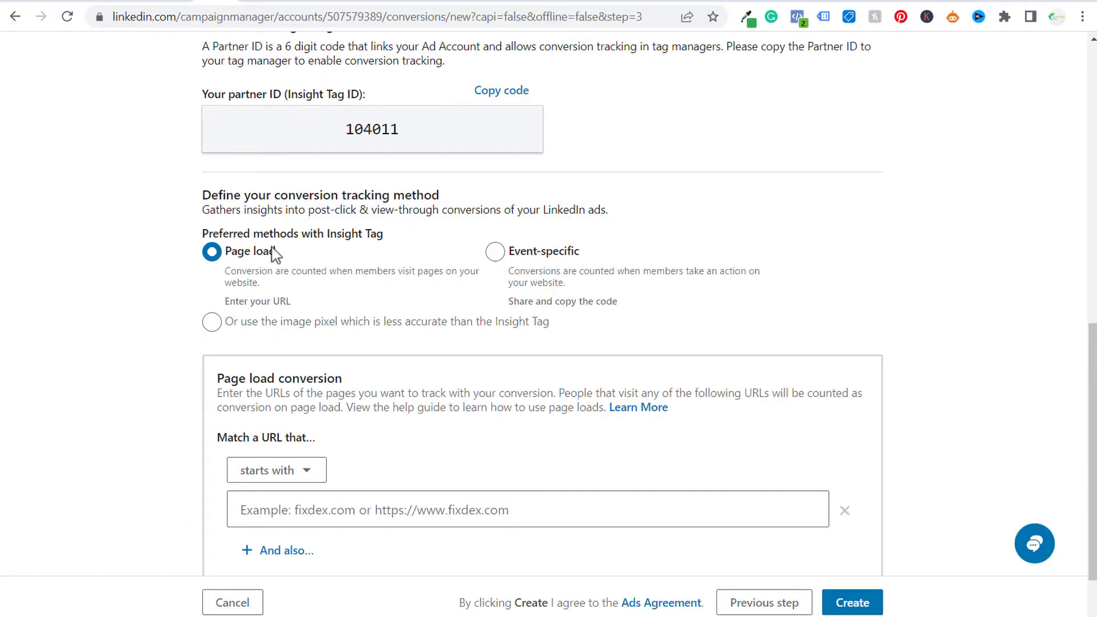
- Set the page load conversion to match a URL that contains surfsideppc.com/thank-you/, copied from the Thank You page's address
scroll(163, 308, "down", 1)
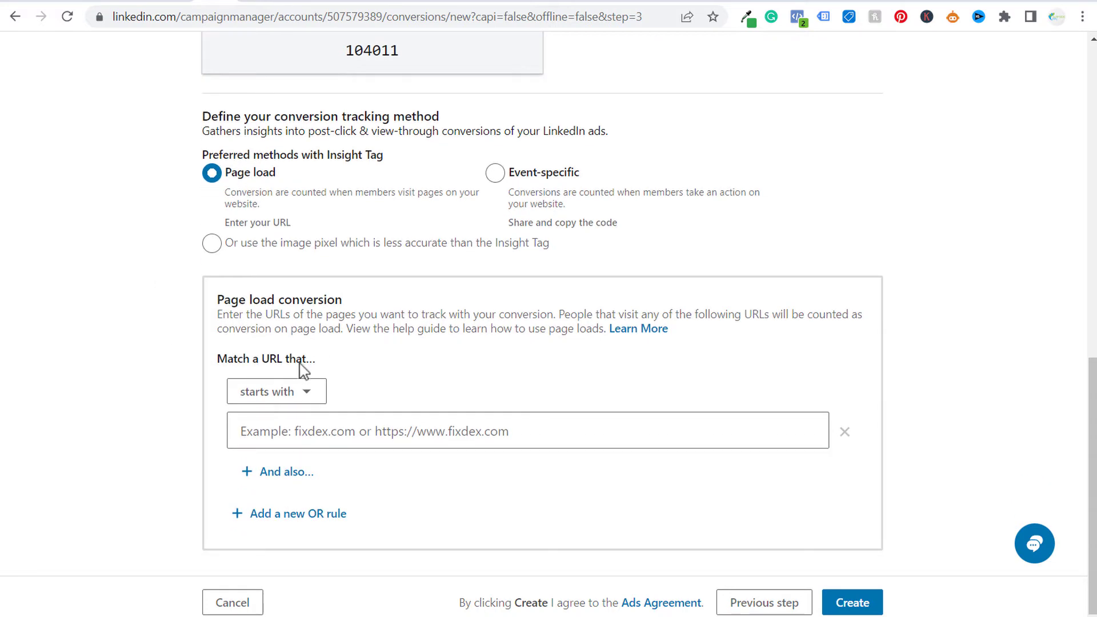
left_click(309, 395)
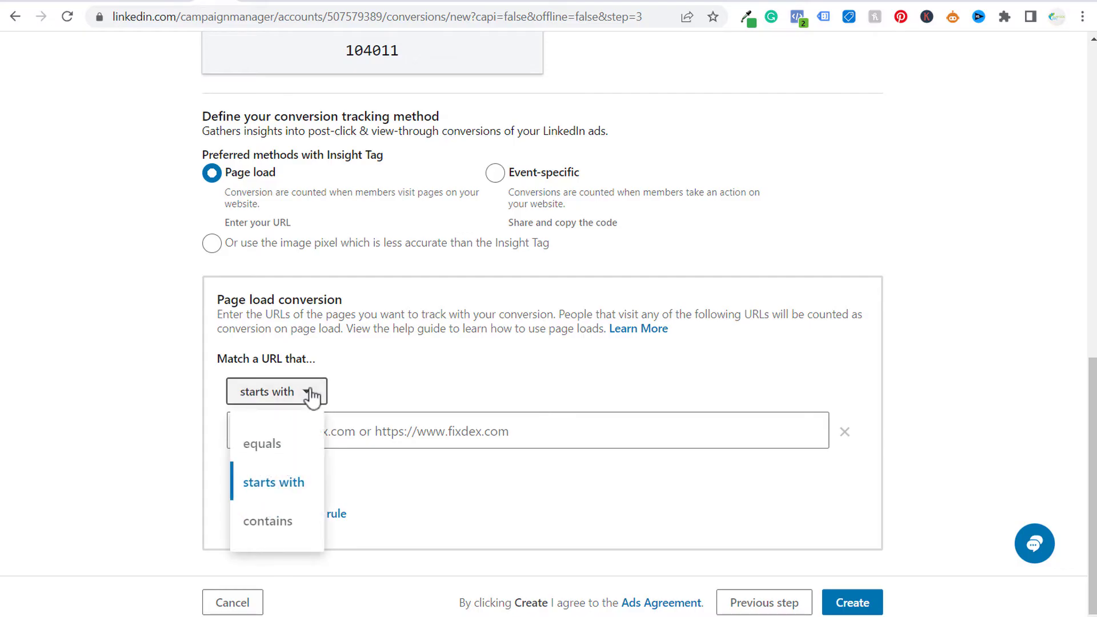
left_click(291, 526)
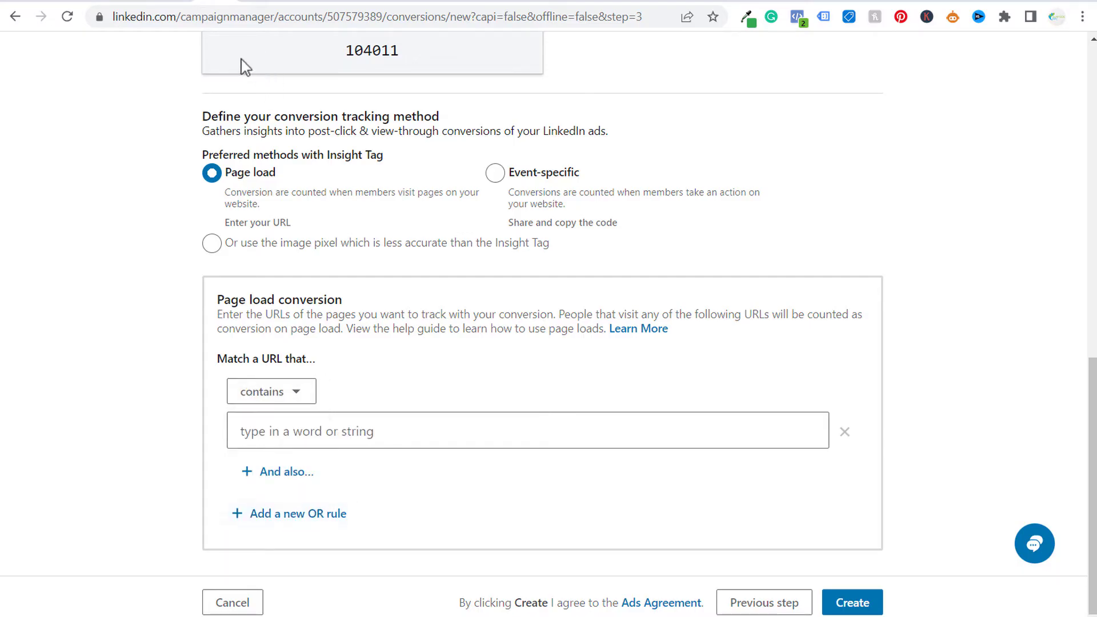
left_click(380, 1)
left_click_drag(294, 17, 153, 16)
key("ctrl+c")
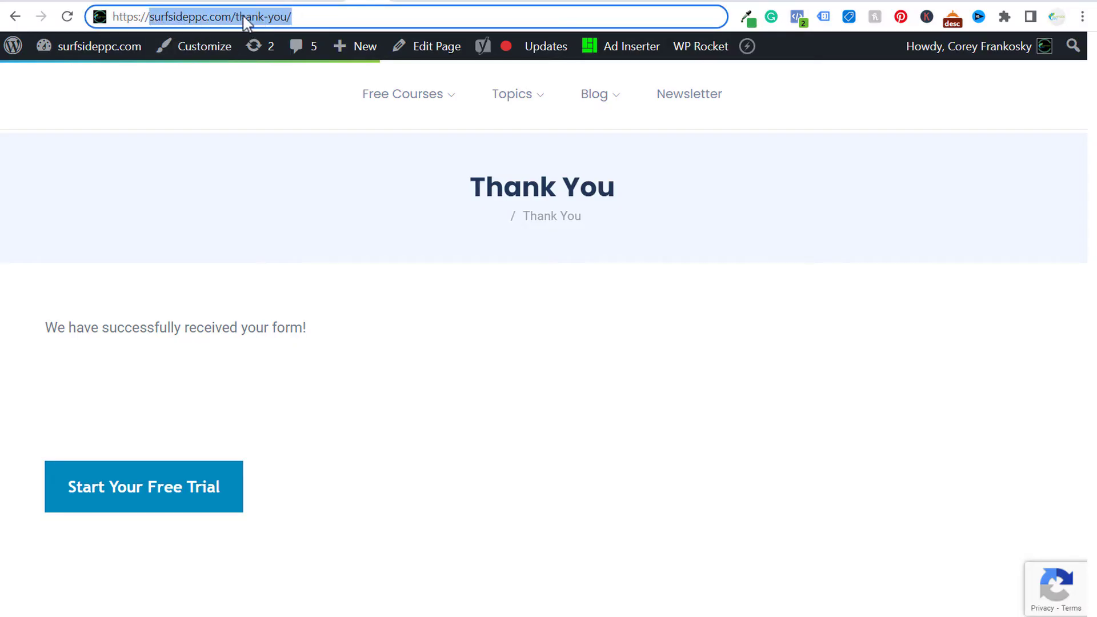
left_click(212, 2)
left_click(410, 434)
key("ctrl+v")
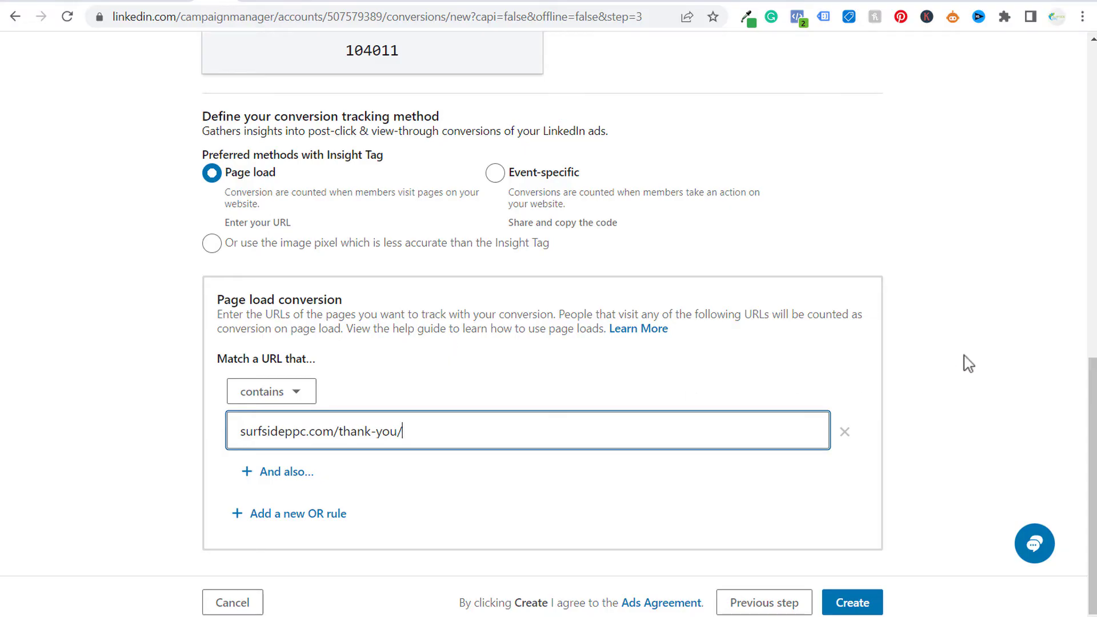
- Create the conversion in LinkedIn Campaign Manager and revisit the website's Thank You page
left_click(865, 601)
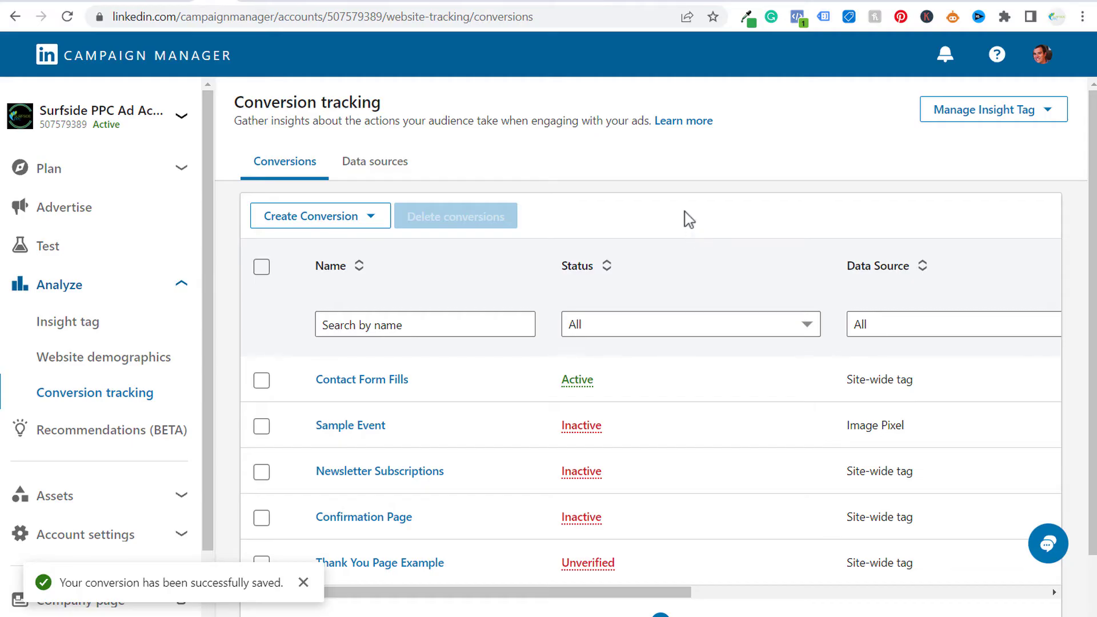
left_click(380, 5)
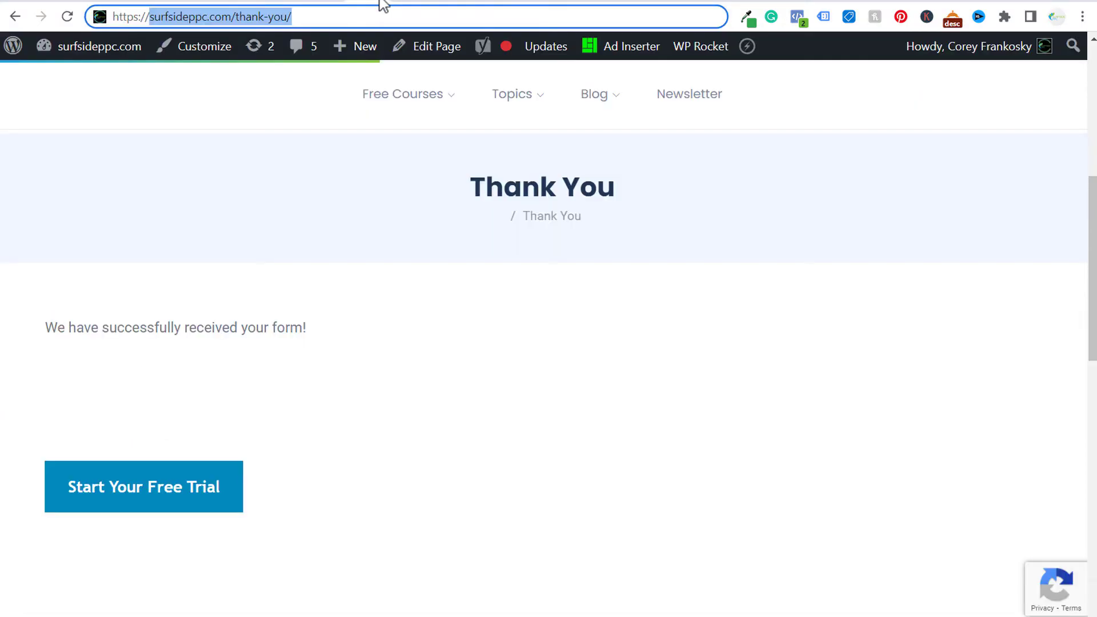
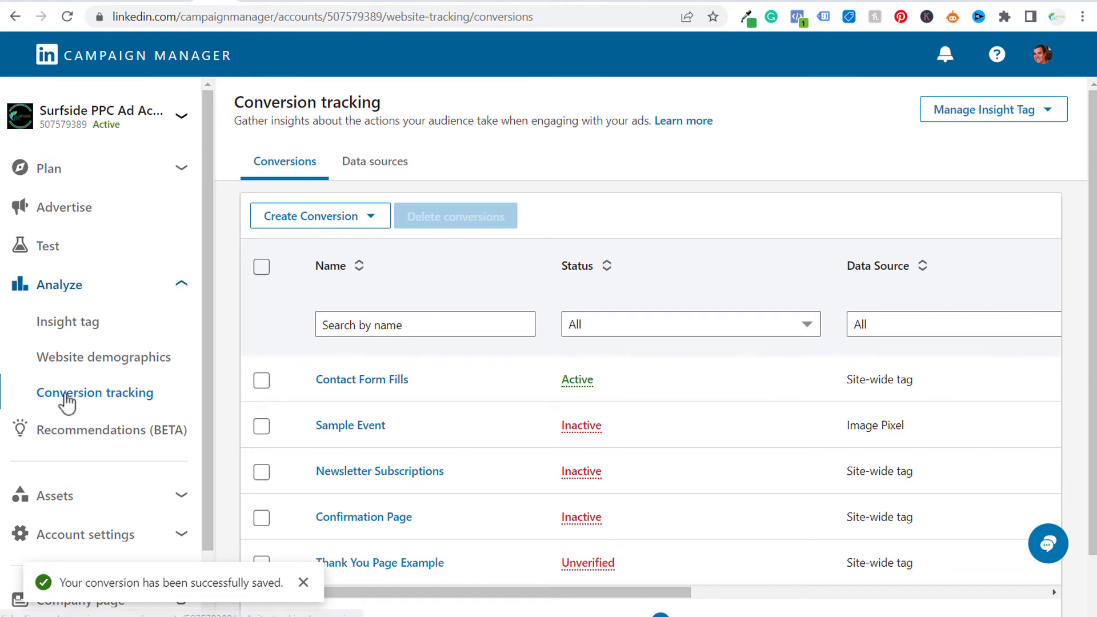
- Start a new online conversion named "Start Your Free Trial Button Click" with Start Trial as the key conversion behavior
left_click(356, 223)
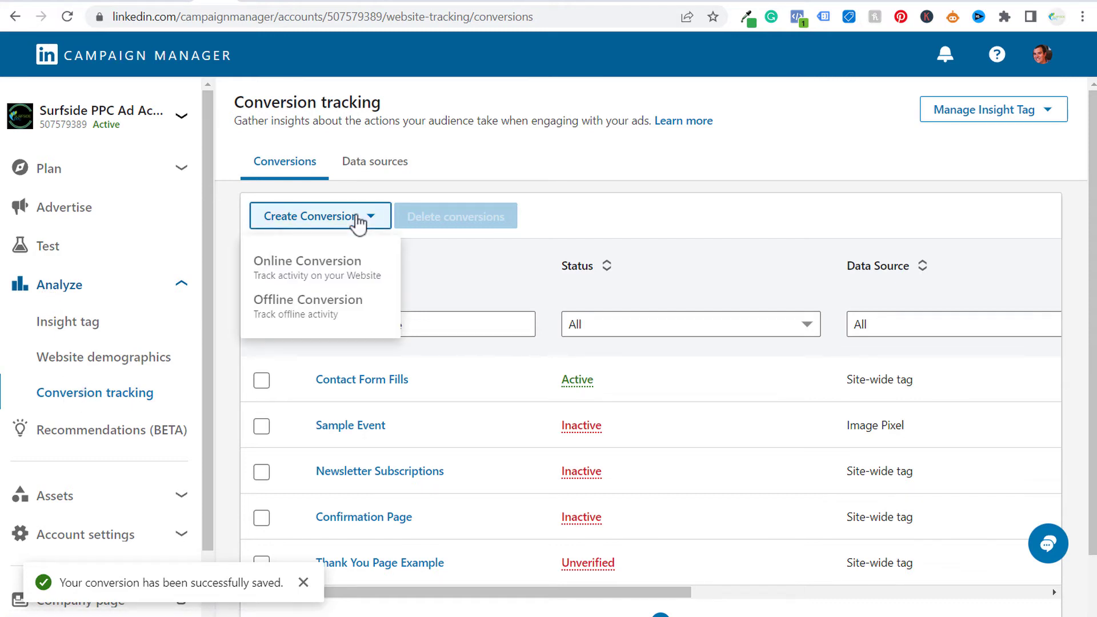
left_click(327, 276)
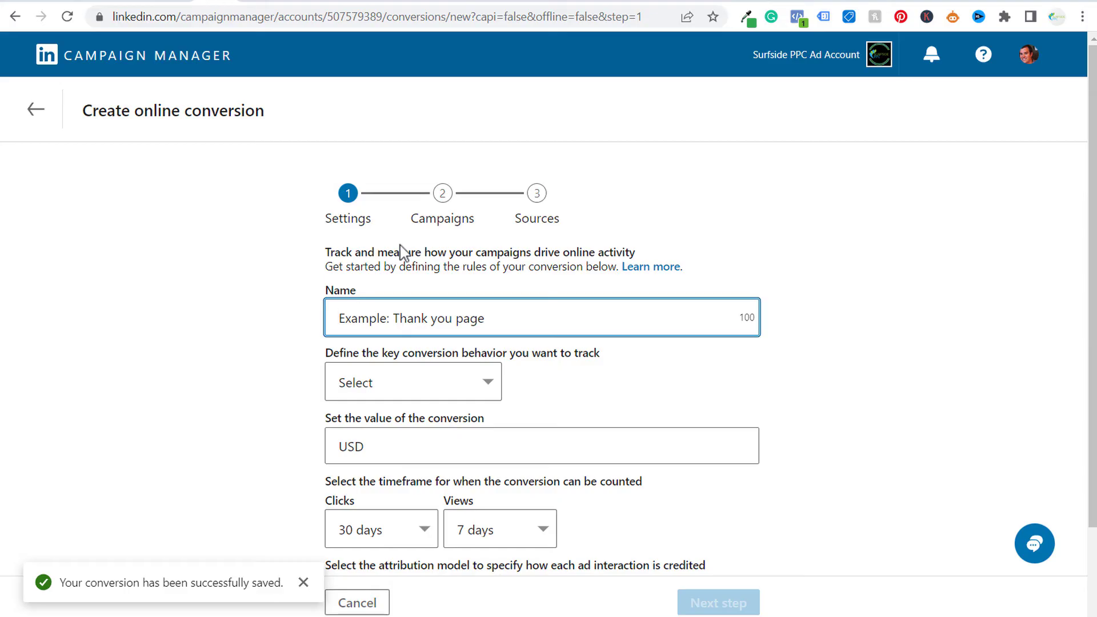
type("Start Your")
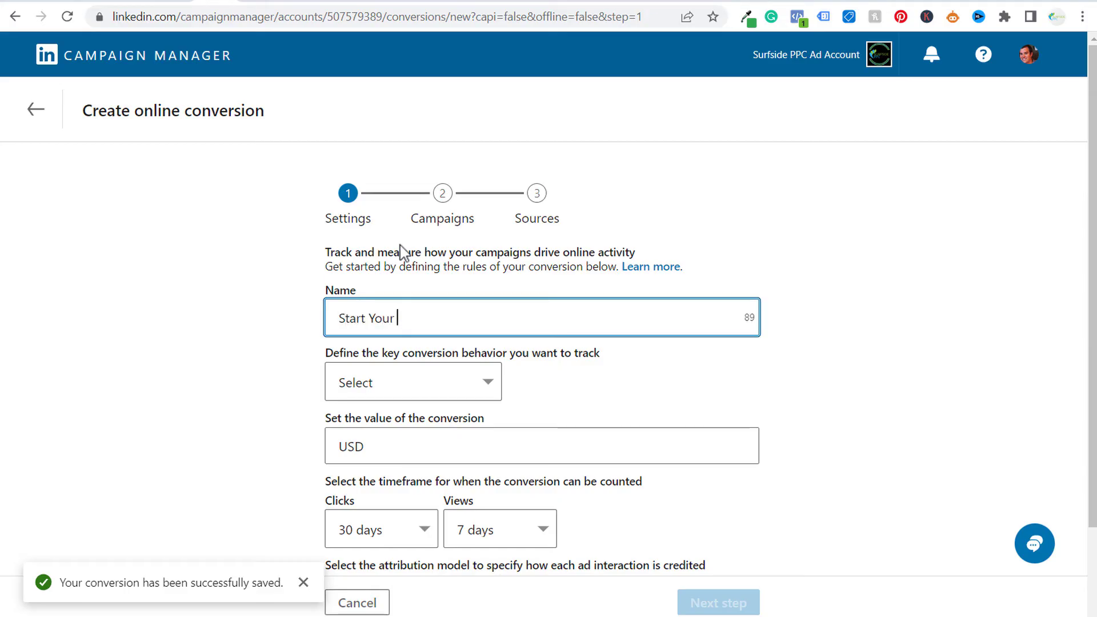
type(" Free Trial Button Click")
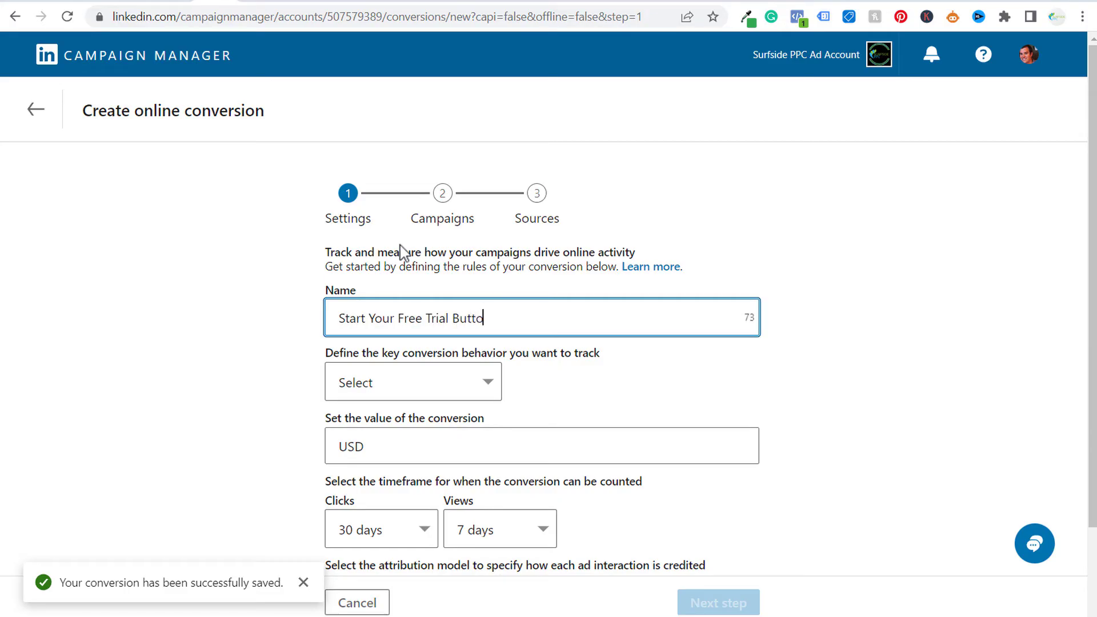
left_click(482, 384)
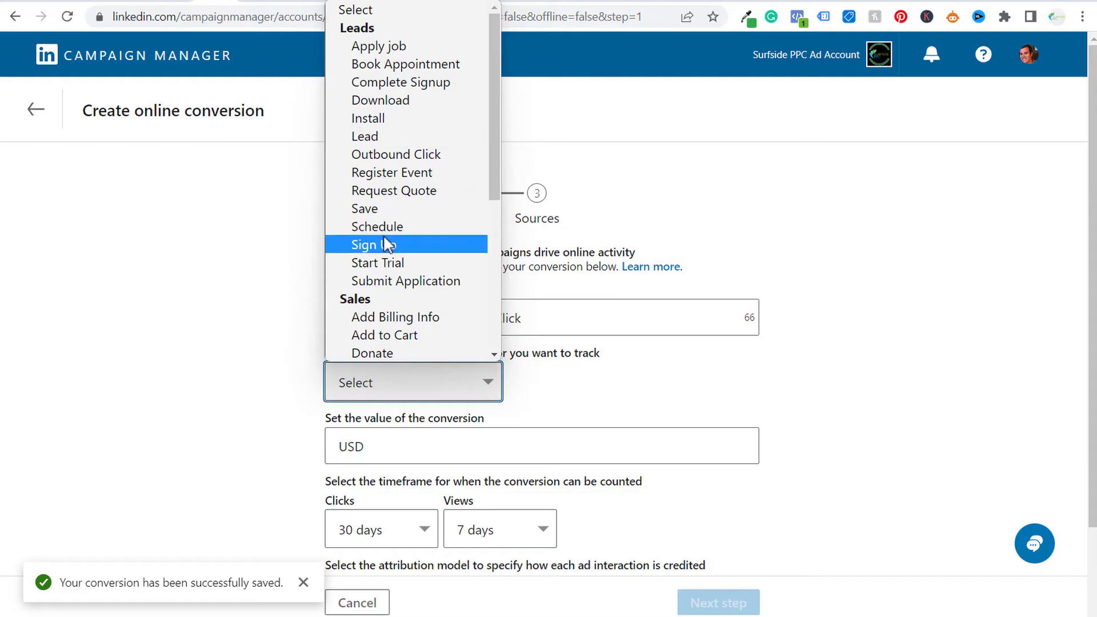
left_click(377, 263)
- Set the conversion value to $50.00 and its timeframe to 90 days for clicks and 30 days for views
scroll(883, 275, "down", 2)
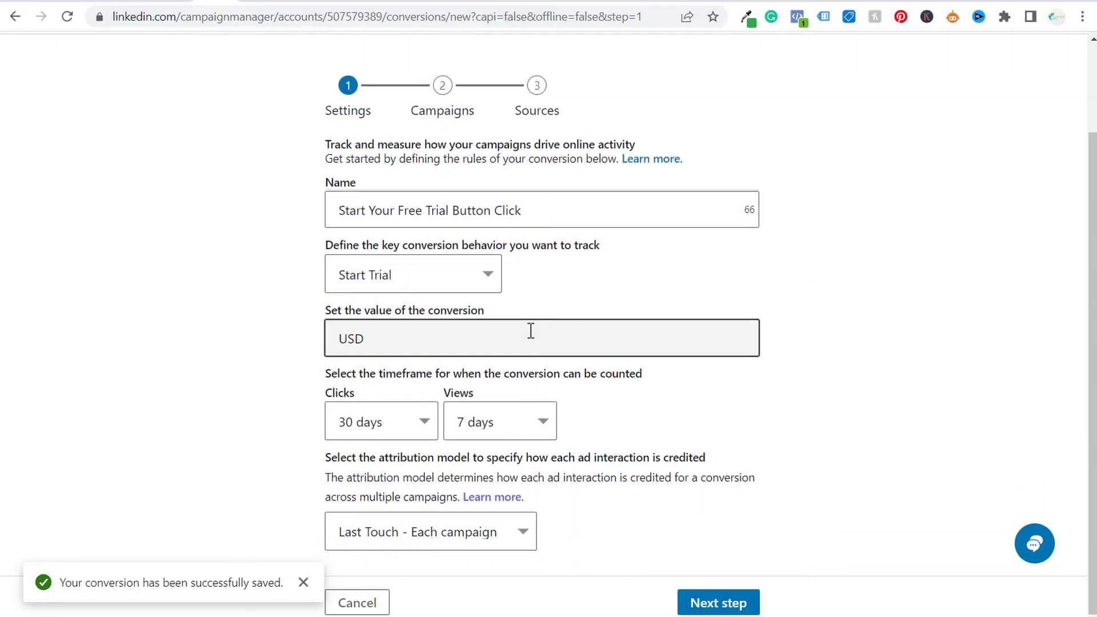
left_click(400, 339)
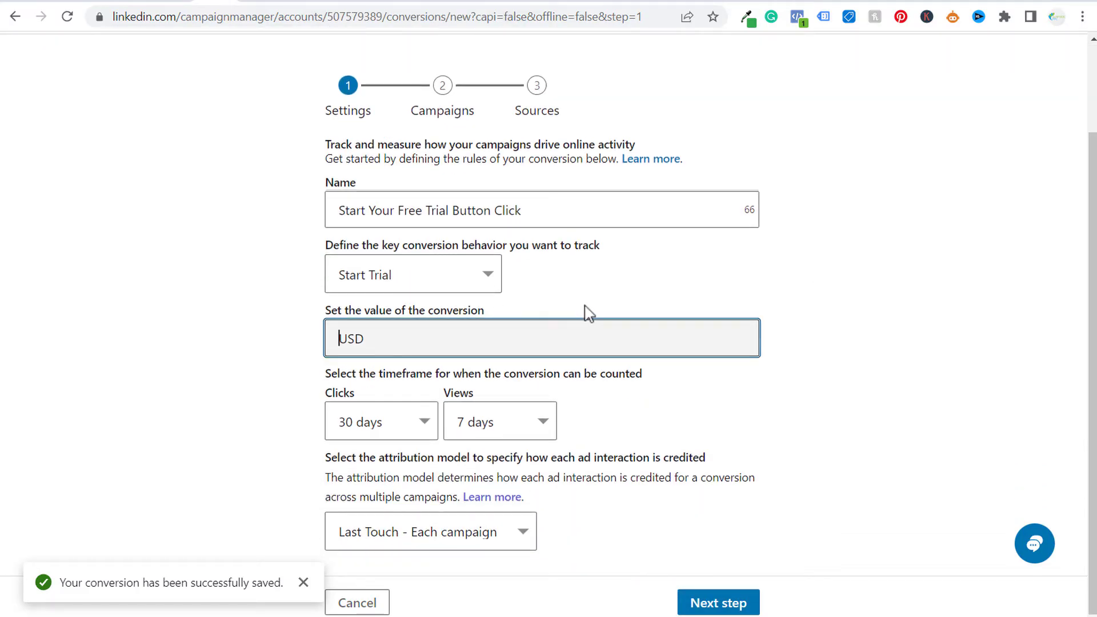
left_click(899, 275)
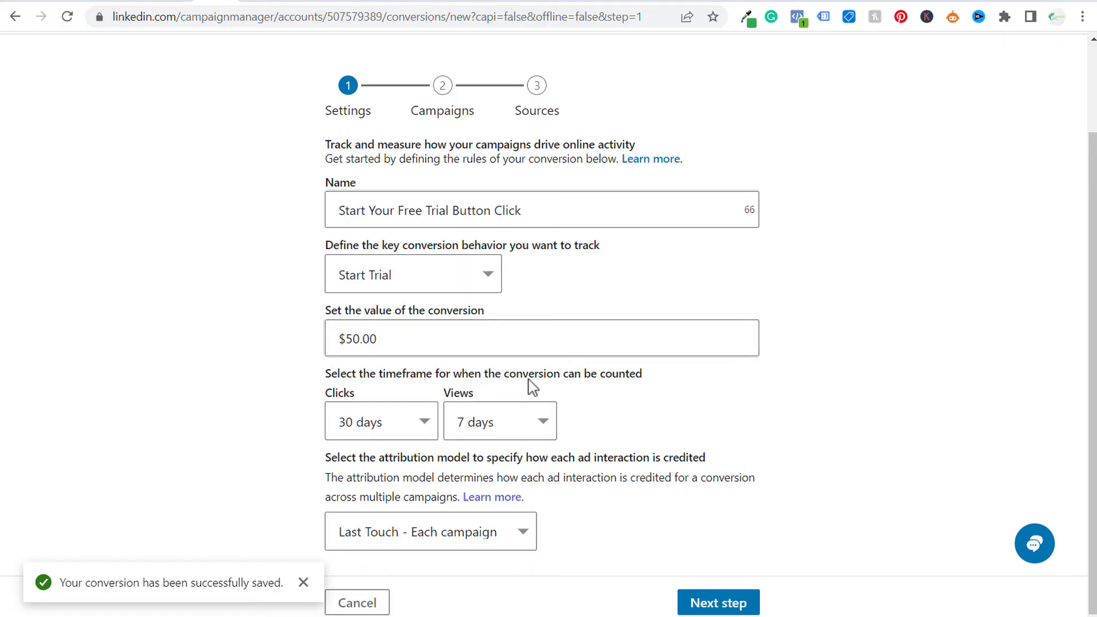
left_click(425, 431)
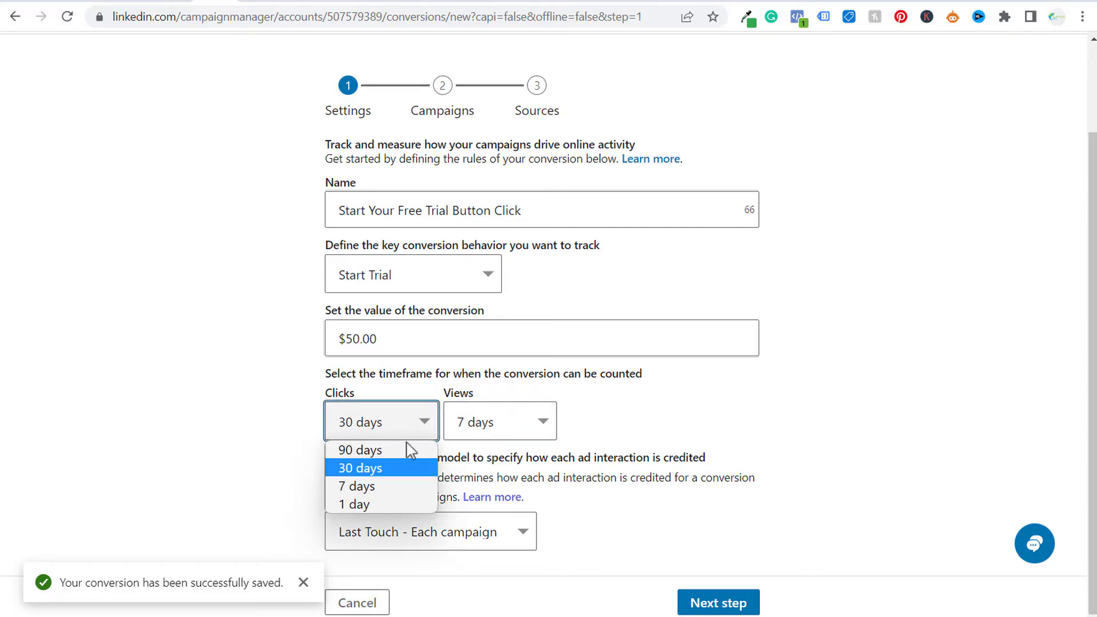
left_click(387, 456)
left_click(488, 431)
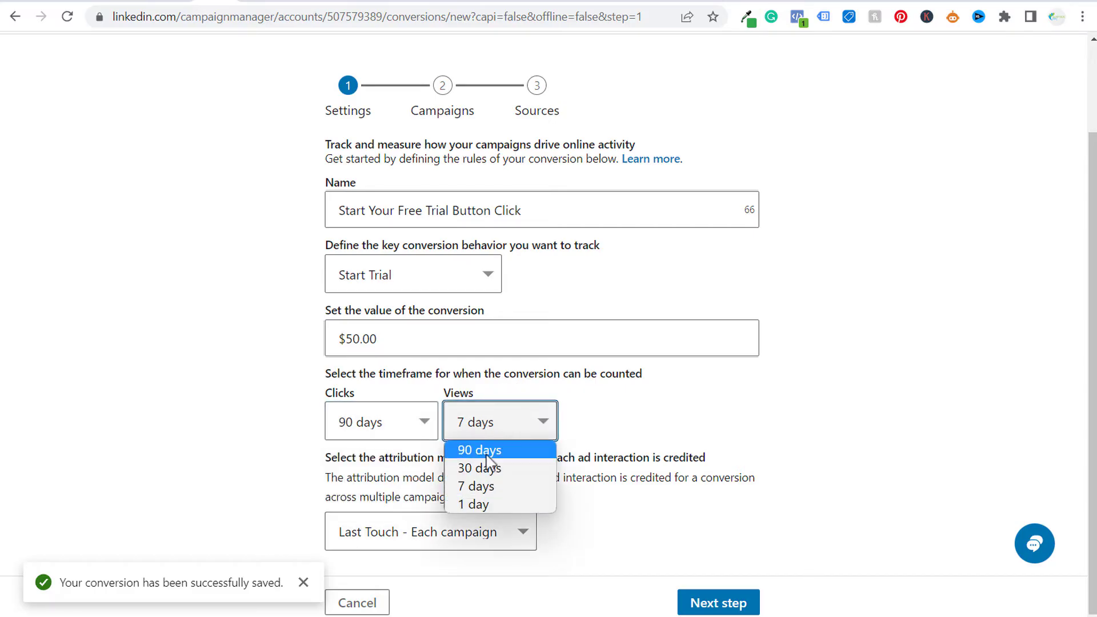
left_click(487, 475)
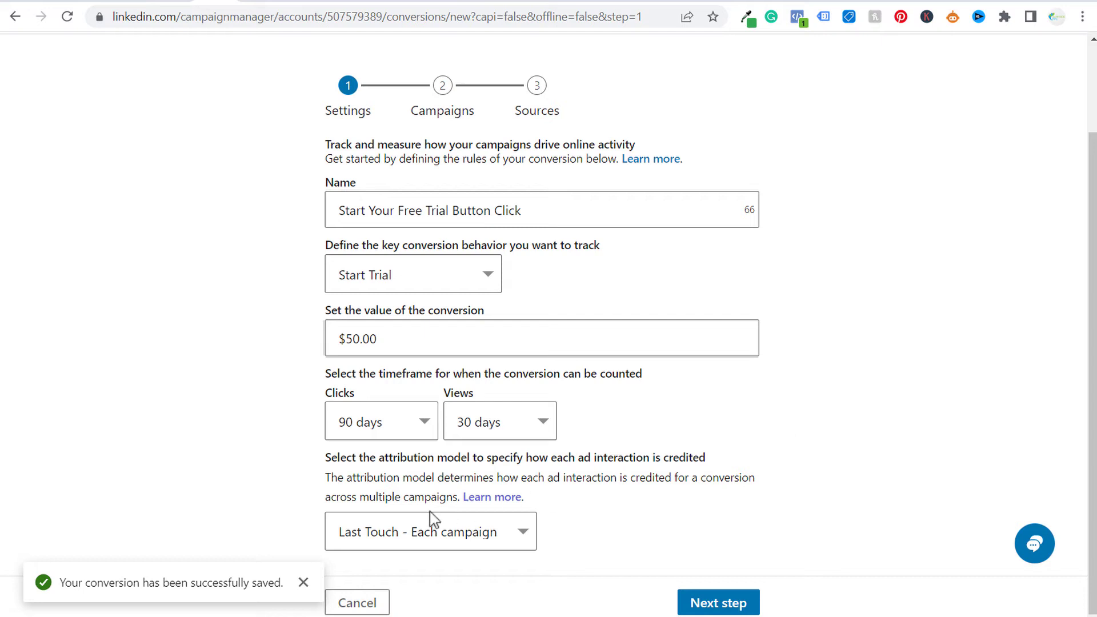
left_click(303, 582)
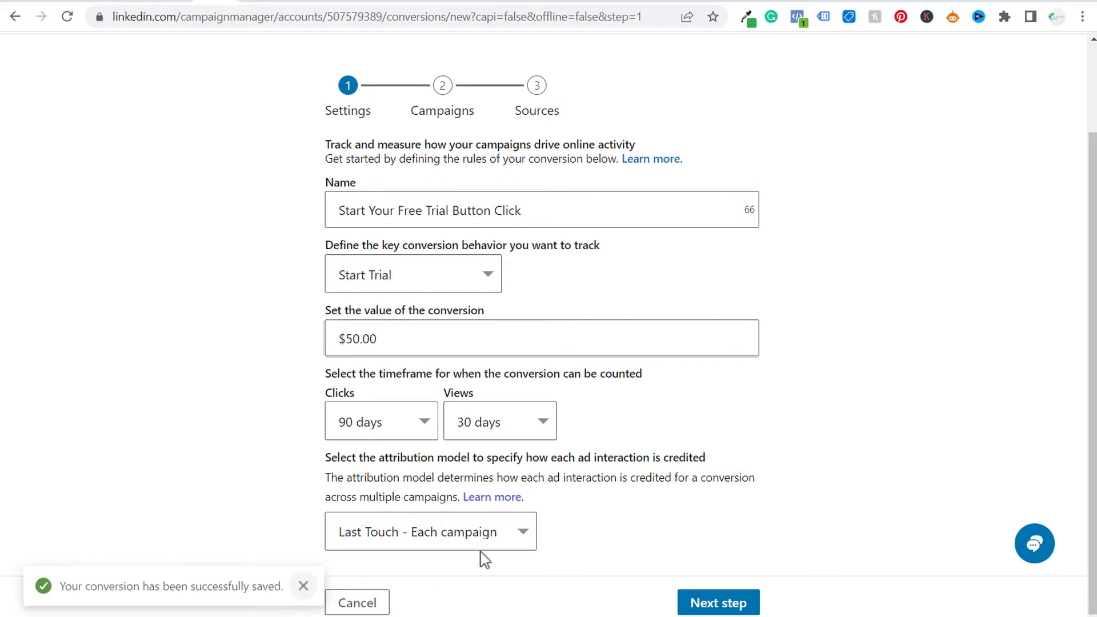
- Continue to the conversion sources without selecting any campaigns, and choose the tag manager setup with the Event-specific tracking method
left_click(707, 601)
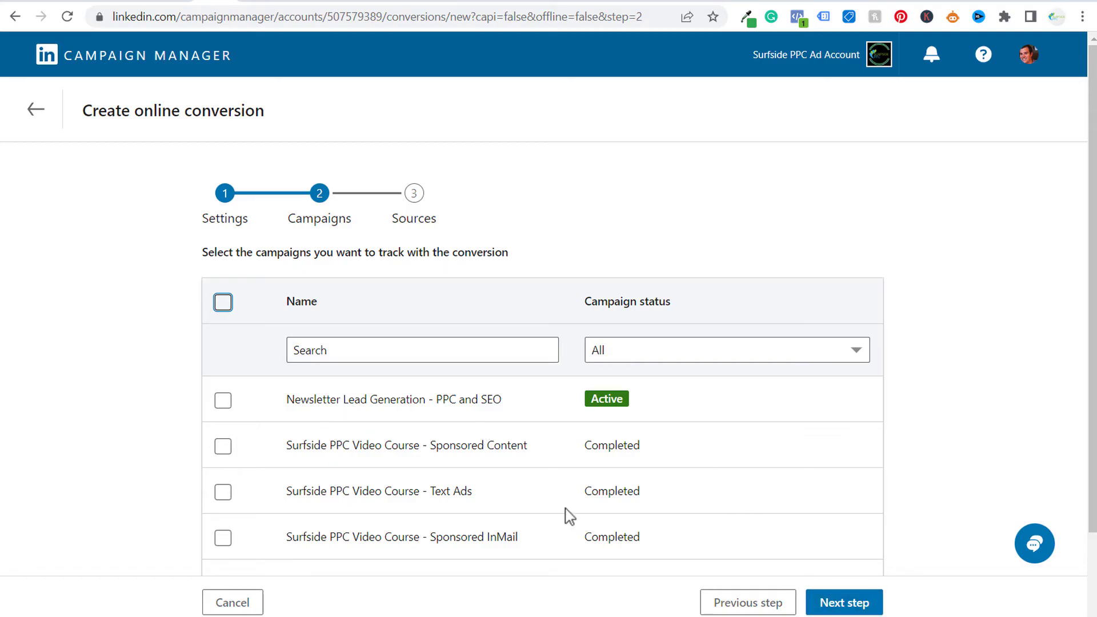
left_click(853, 602)
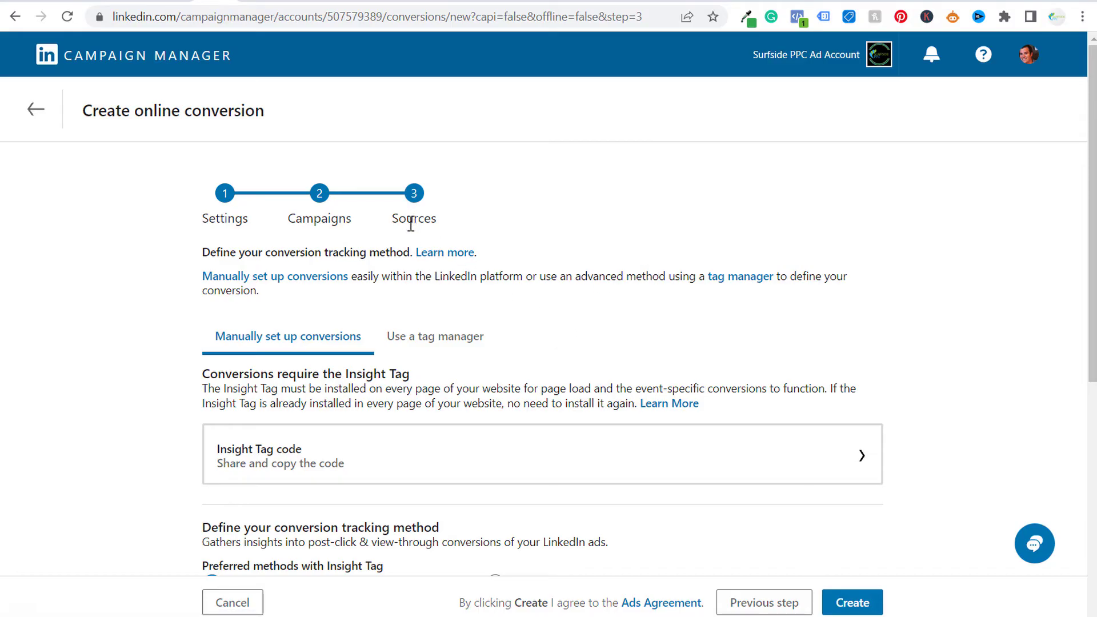
left_click(441, 342)
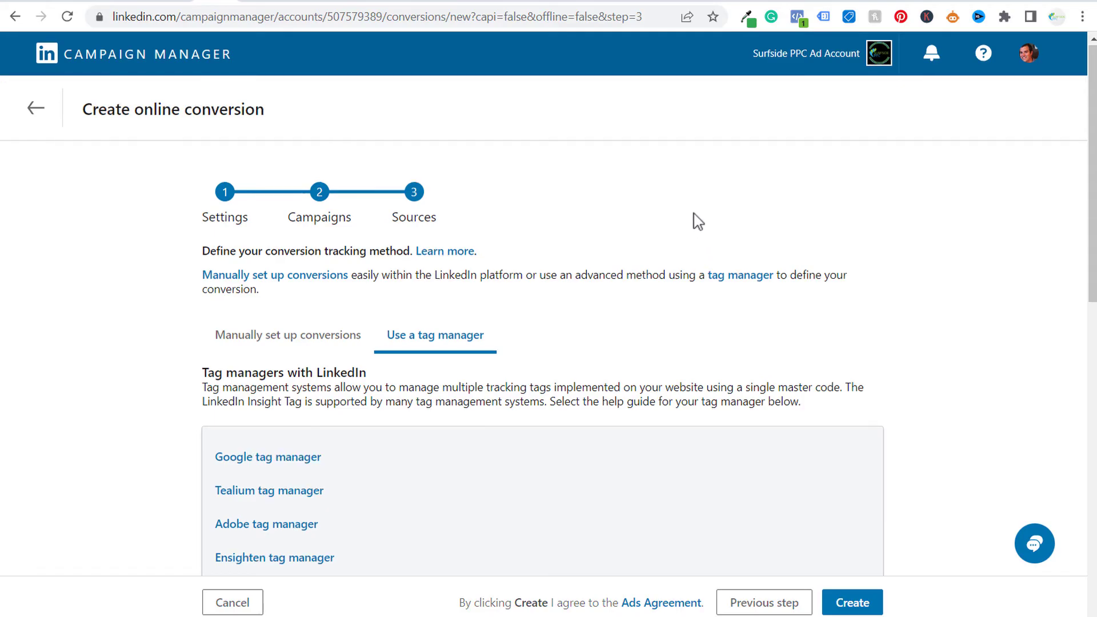
scroll(695, 221, "down", 4)
scroll(654, 210, "down", 4)
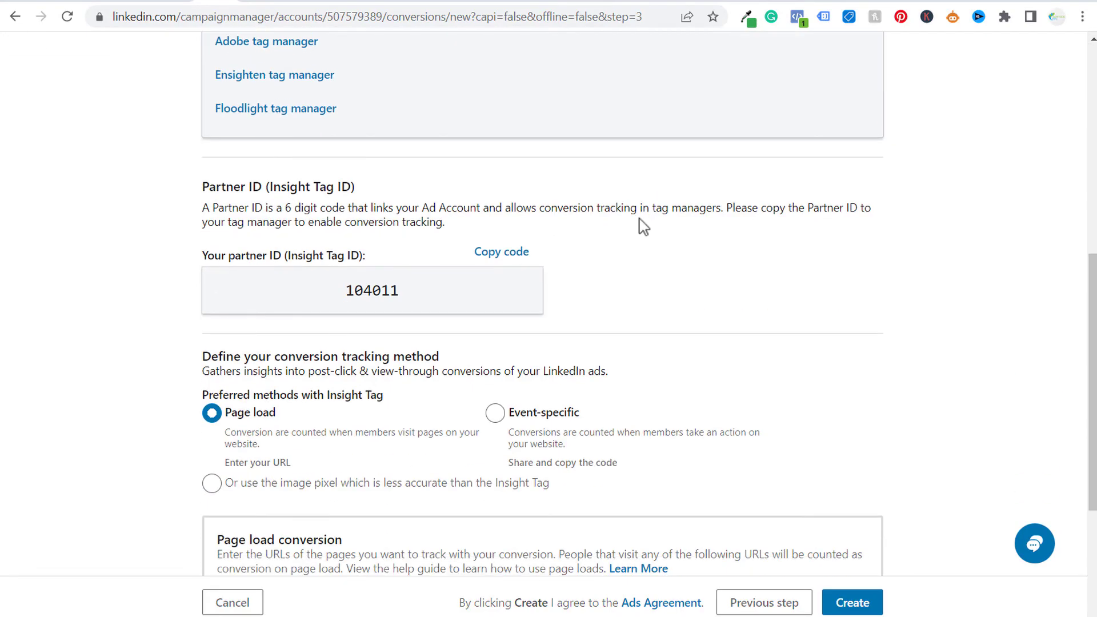
scroll(649, 272, "down", 1)
left_click(495, 332)
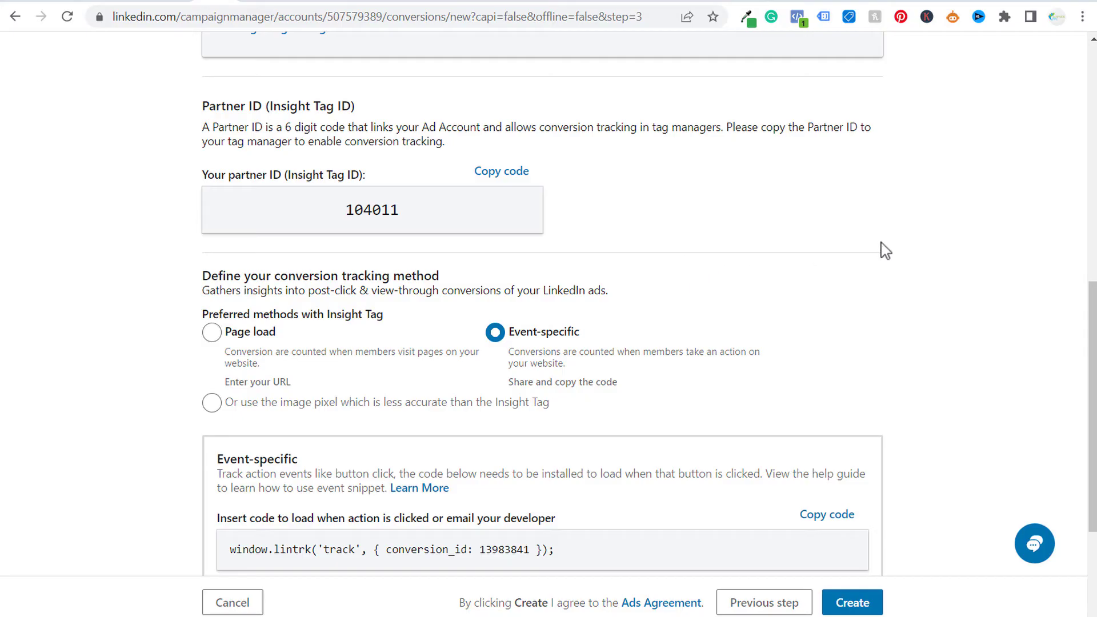
- Examine the partner ID, the event-specific code snippet and the conversion ID for Google Tag Manager
left_click_drag(227, 181, 362, 187)
left_click(362, 186)
left_click_drag(337, 228, 426, 217)
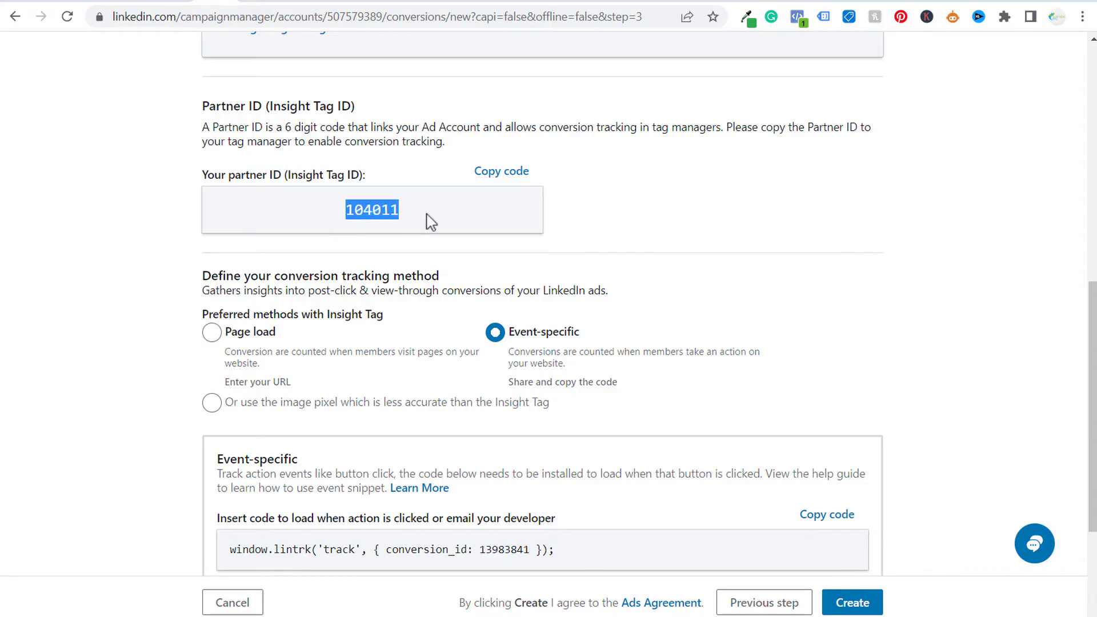
left_click(588, 242)
scroll(926, 228, "down", 1)
scroll(926, 228, "down", 1)
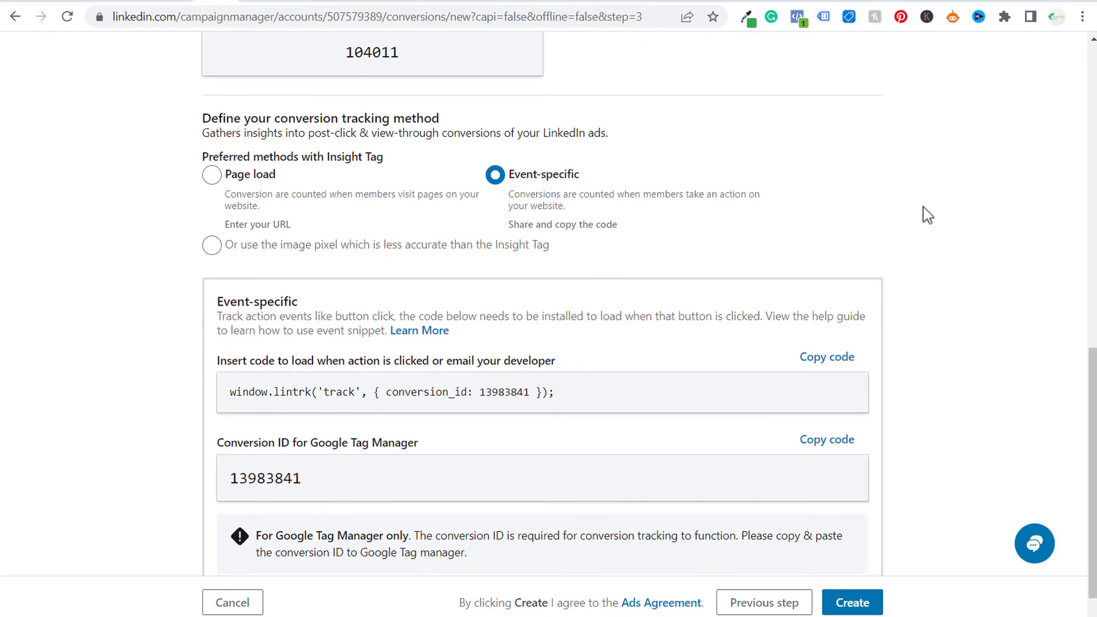
scroll(448, 171, "up", 3)
left_click_drag(310, 294, 686, 296)
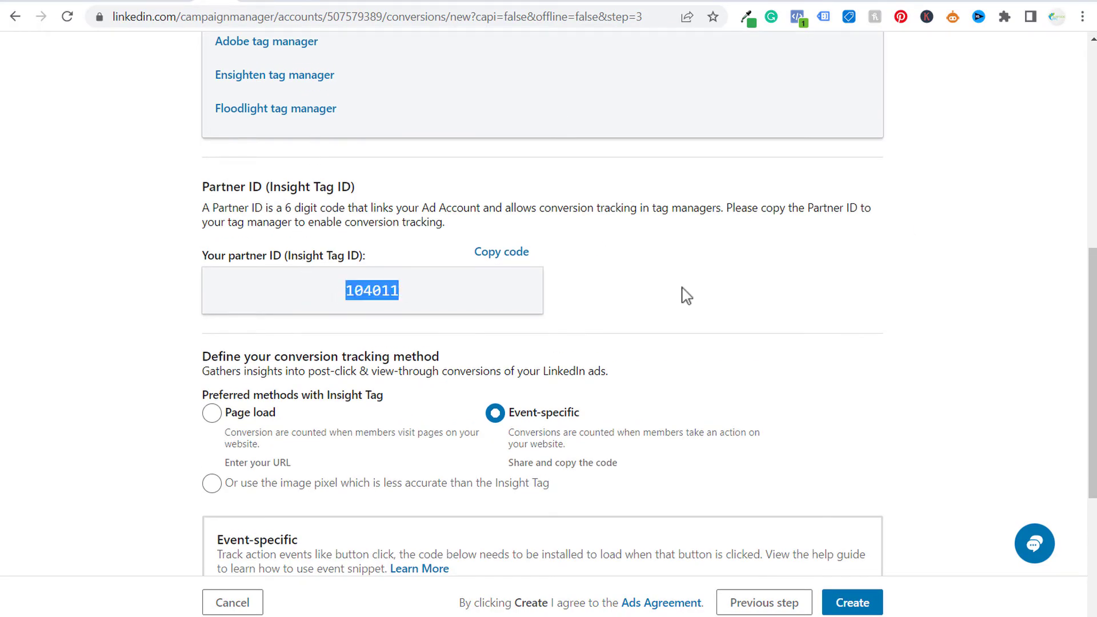
left_click(706, 313)
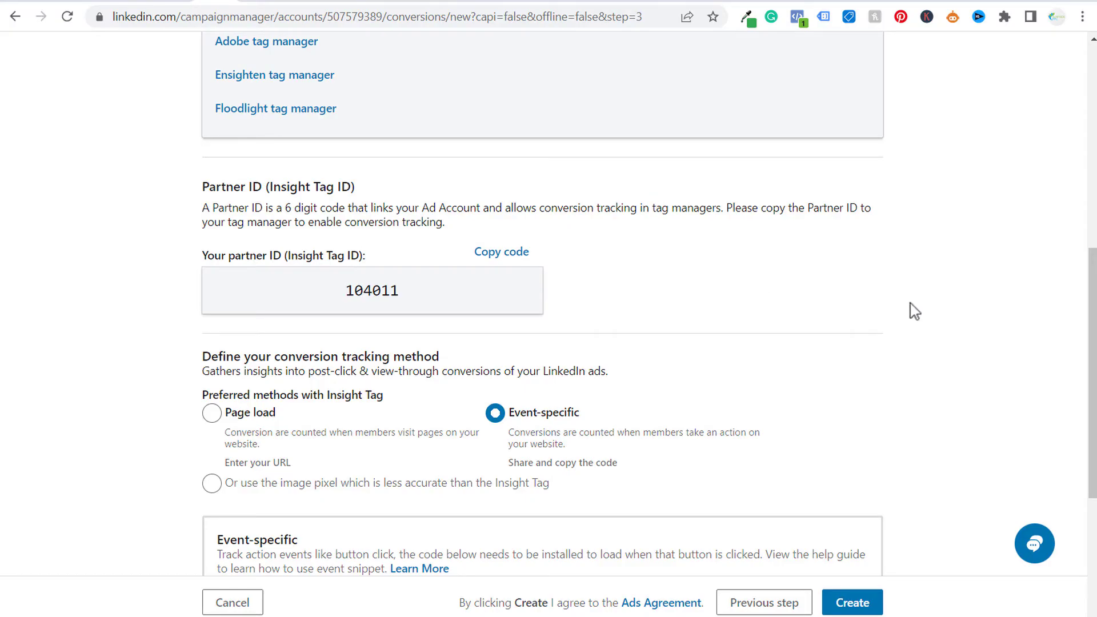
scroll(915, 311, "down", 5)
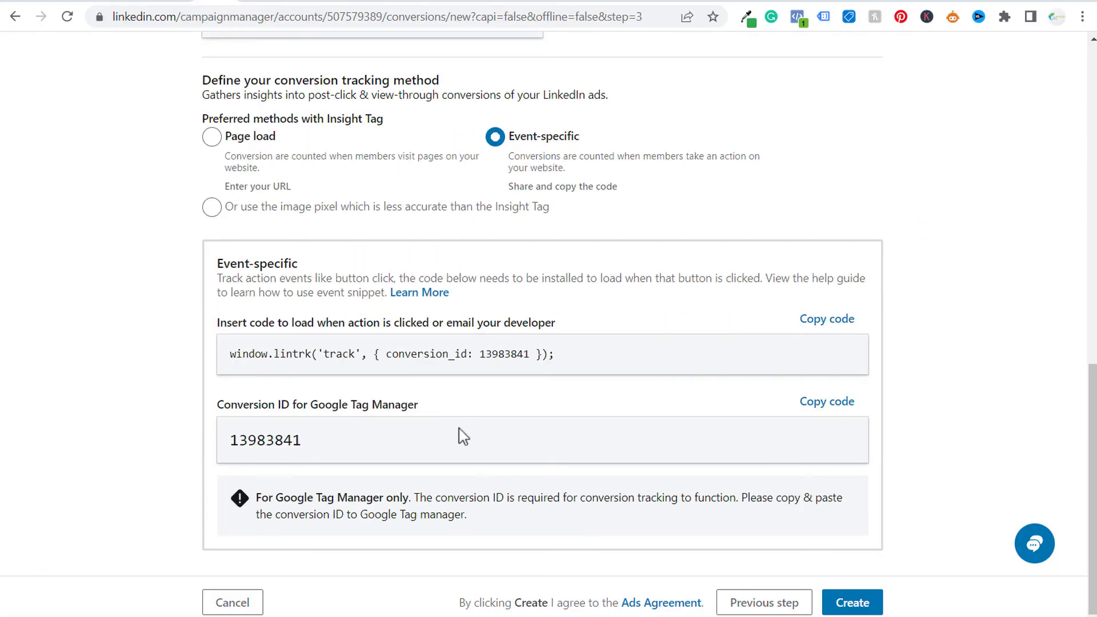
left_click_drag(313, 444, 229, 438)
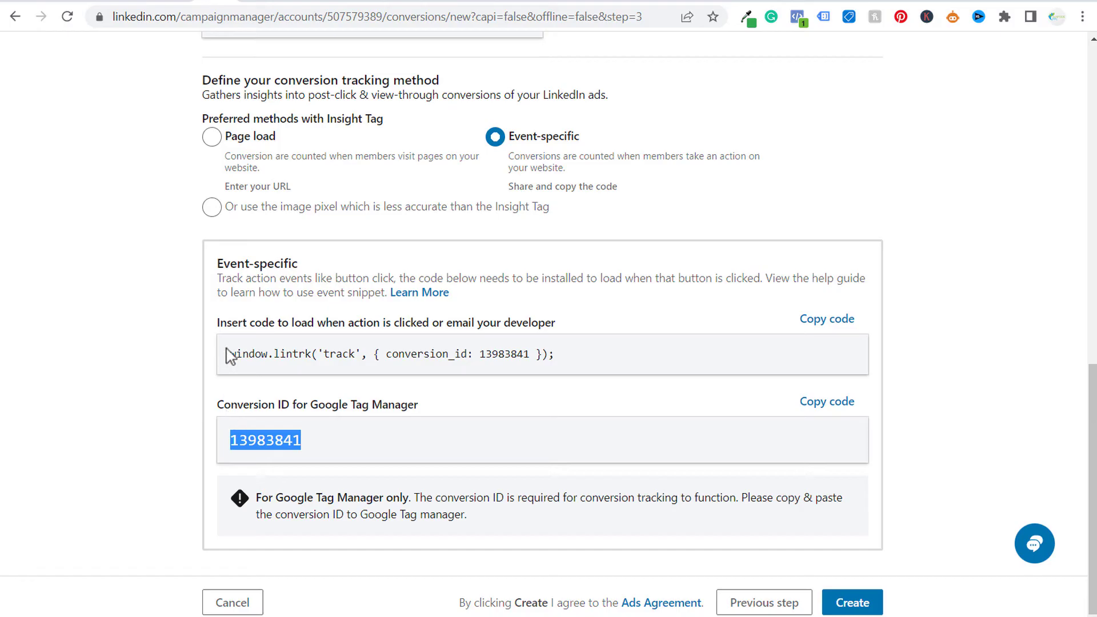
left_click_drag(221, 323, 521, 330)
left_click(526, 357)
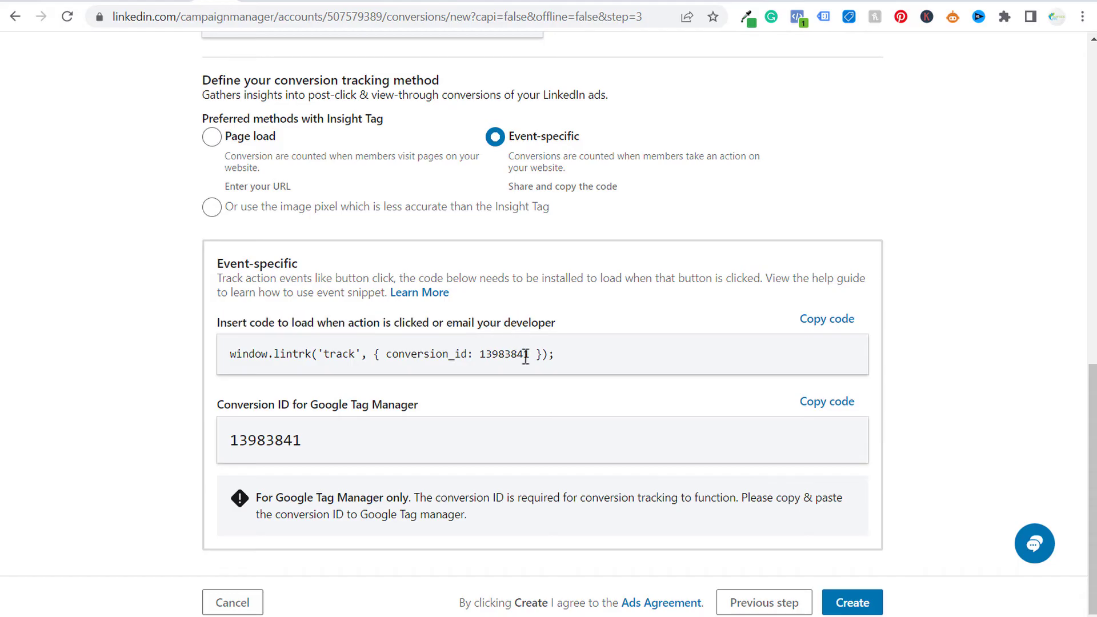
left_click_drag(569, 361, 228, 354)
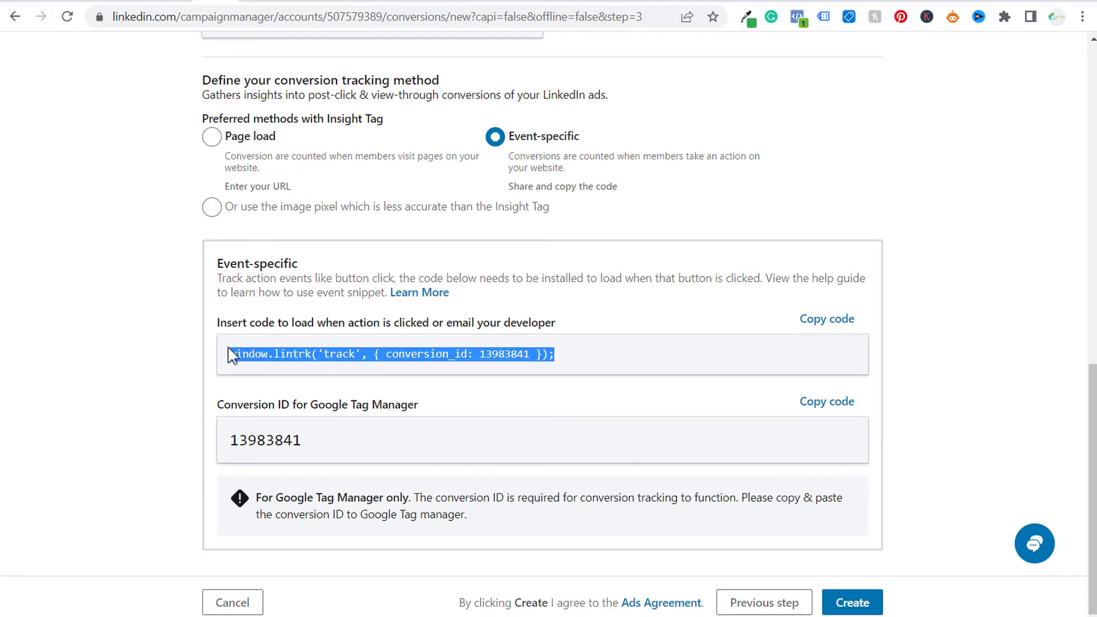
left_click(148, 307)
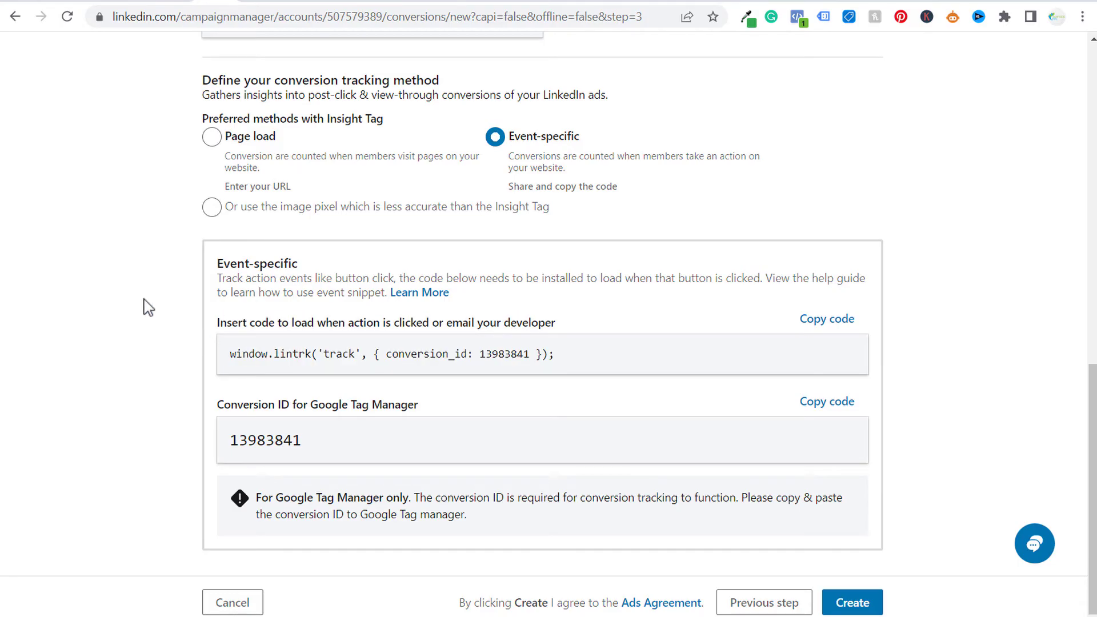
- Switch to Google Tag Manager, close the published version's details and return to the container's workspace
left_click(139, 3)
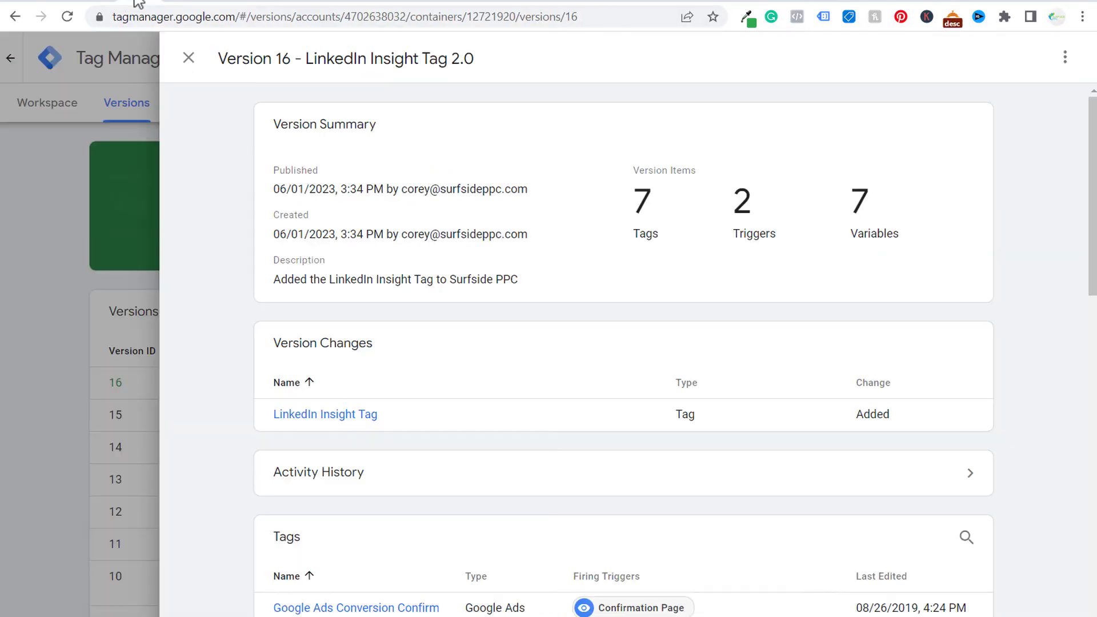
left_click(188, 58)
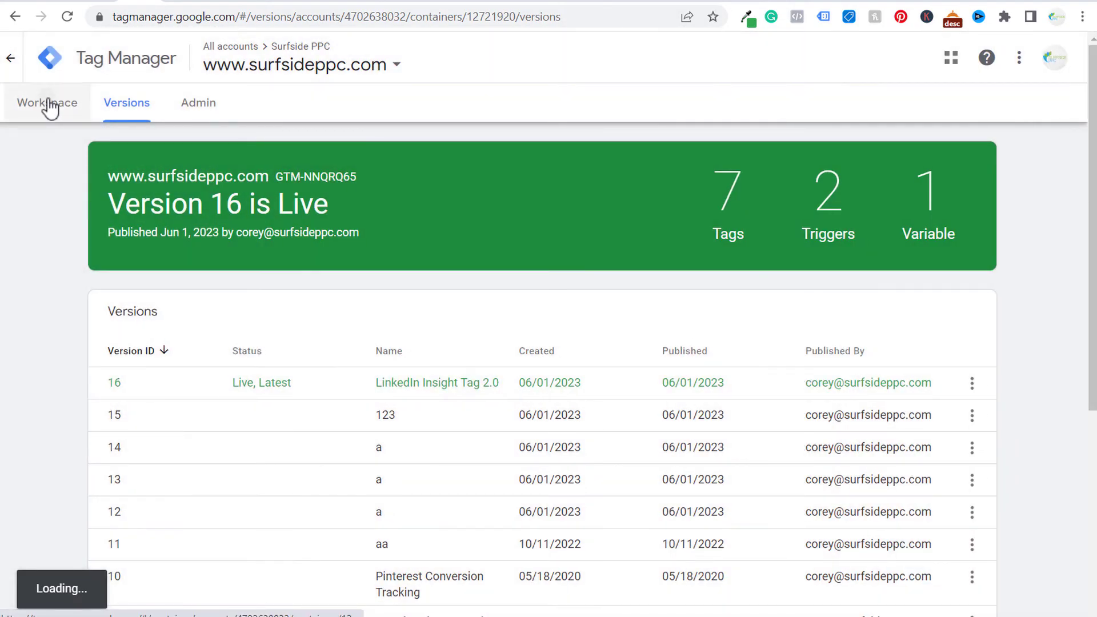
left_click(48, 104)
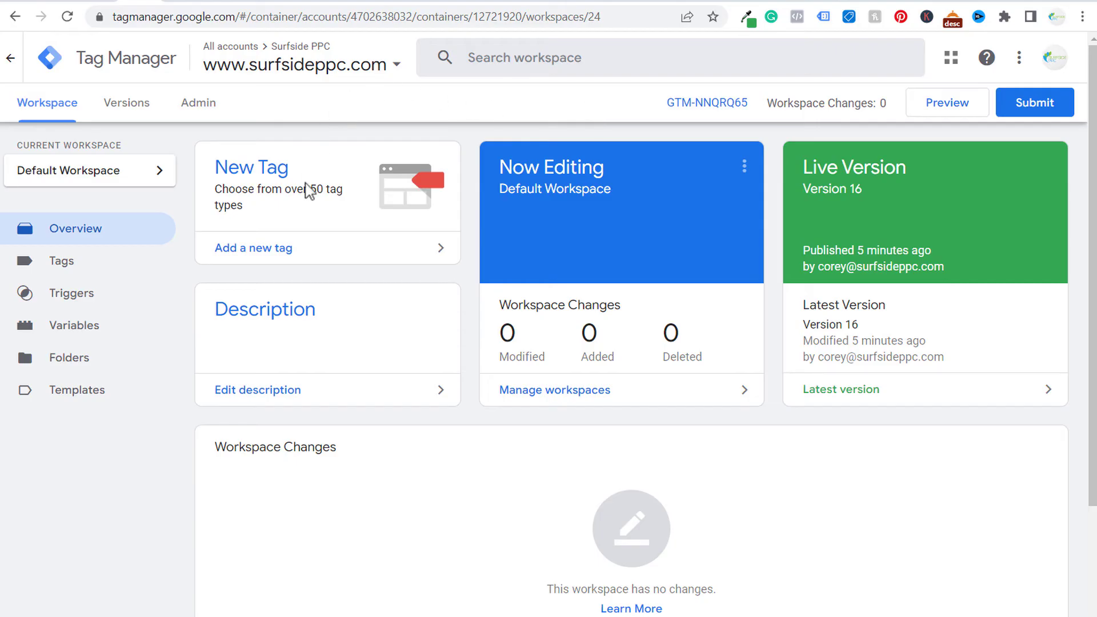
- Add a new tag using the LinkedIn InsightTag 2.0 type, found by searching the tag types for "linkedin"
left_click(309, 250)
left_click(468, 178)
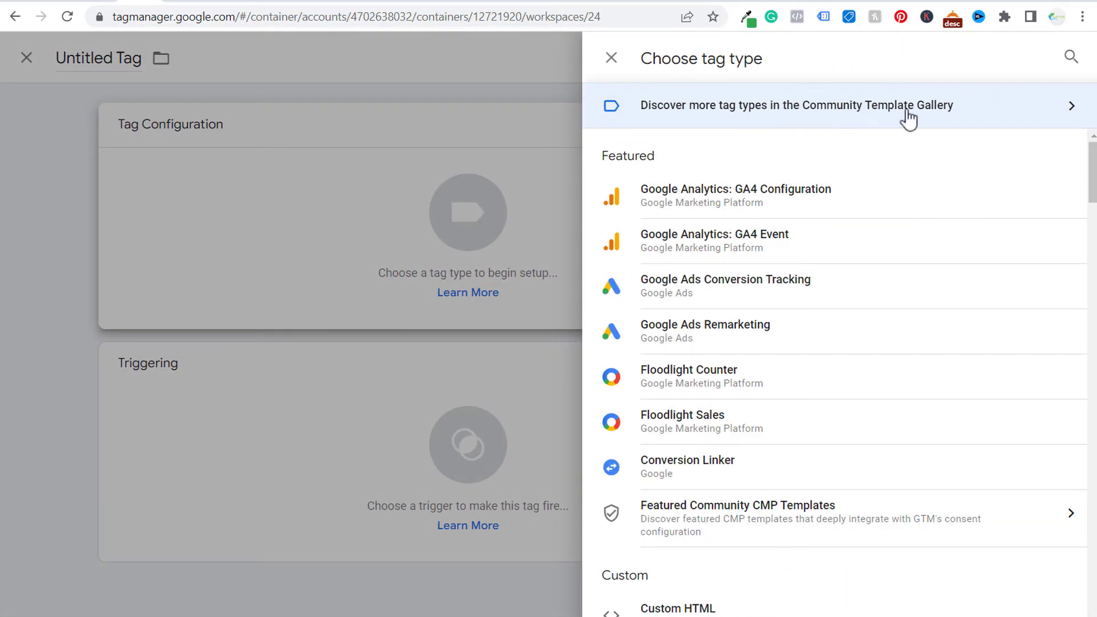
left_click(1071, 56)
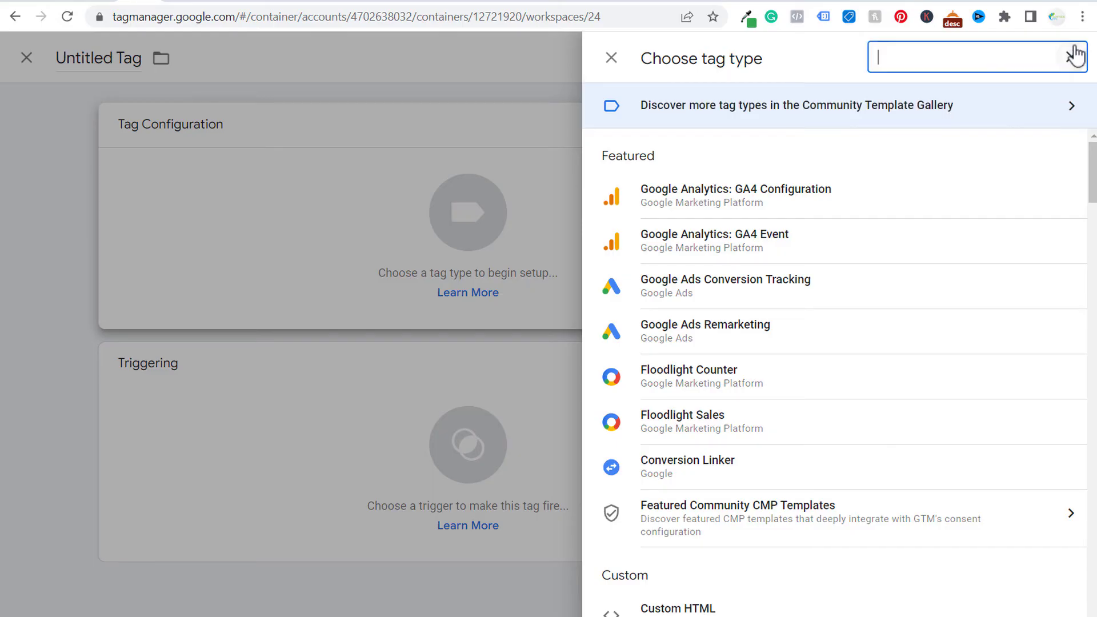
type("linkedin")
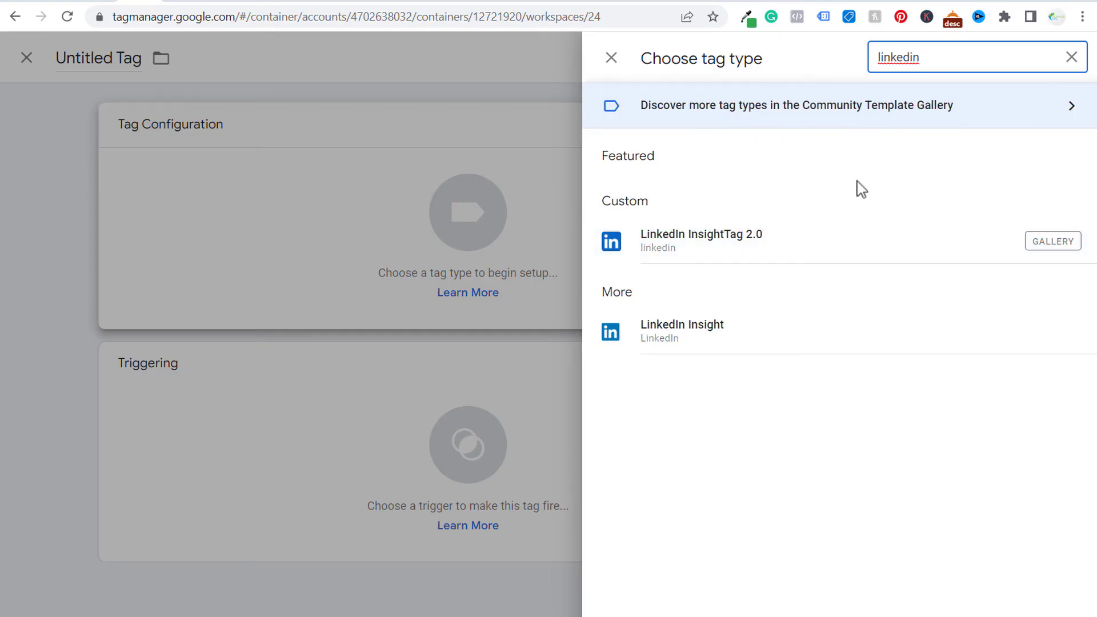
left_click(832, 245)
- Copy the partner ID (Insight Tag ID) from the LinkedIn conversion setup and return to the new tag in Google Tag Manager
left_click(338, 318)
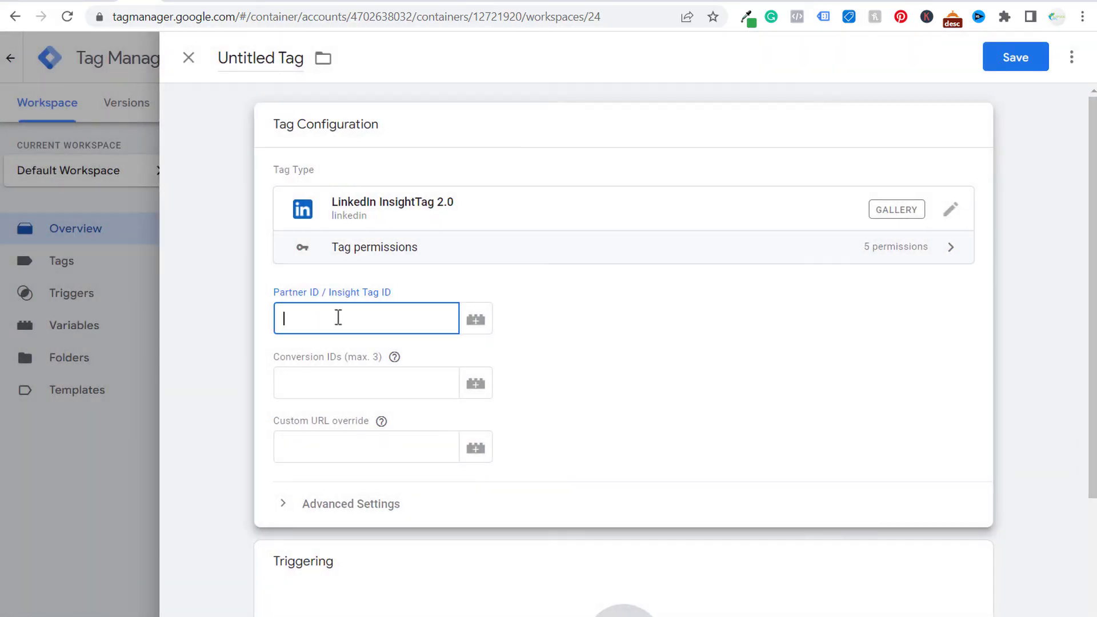
left_click(208, 3)
scroll(177, 208, "up", 3)
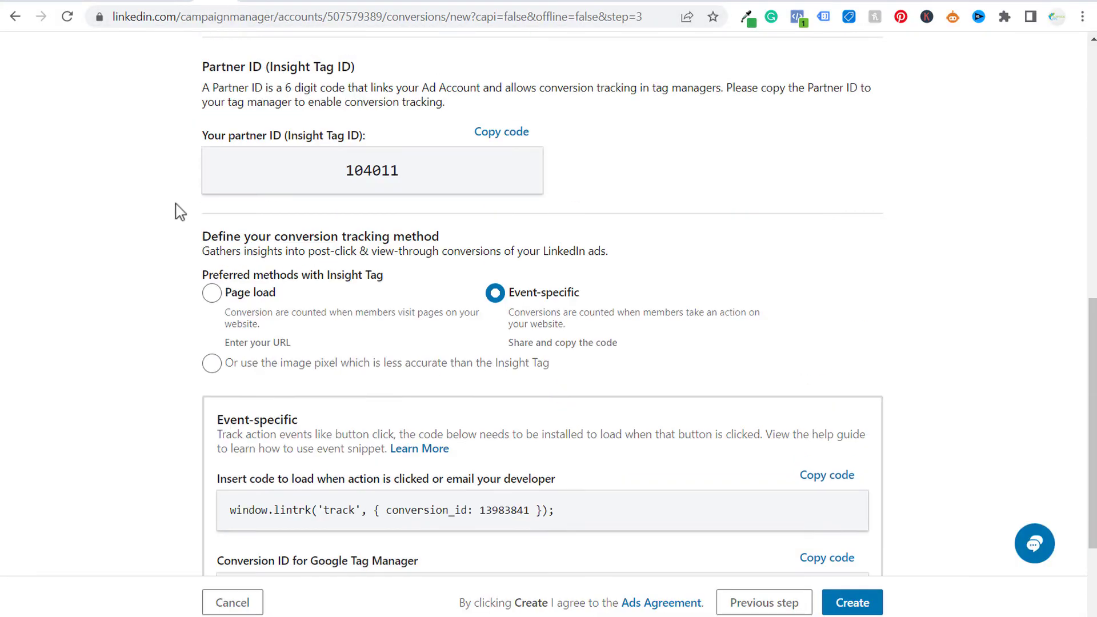
scroll(177, 209, "up", 1)
left_click_drag(425, 257, 294, 264)
key("ctrl+c")
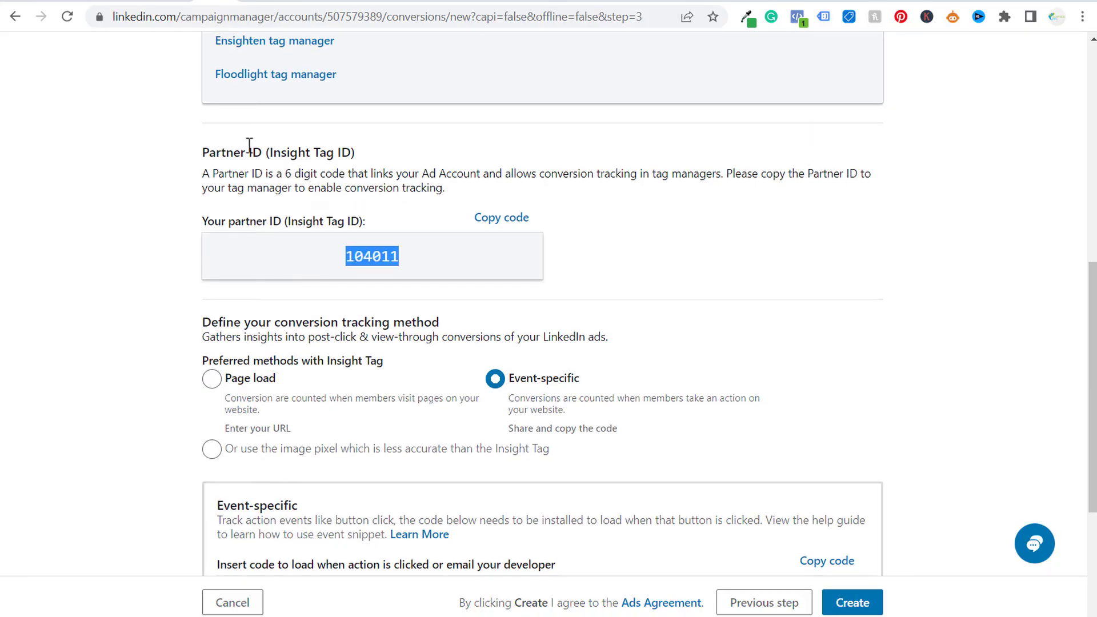
left_click(149, 3)
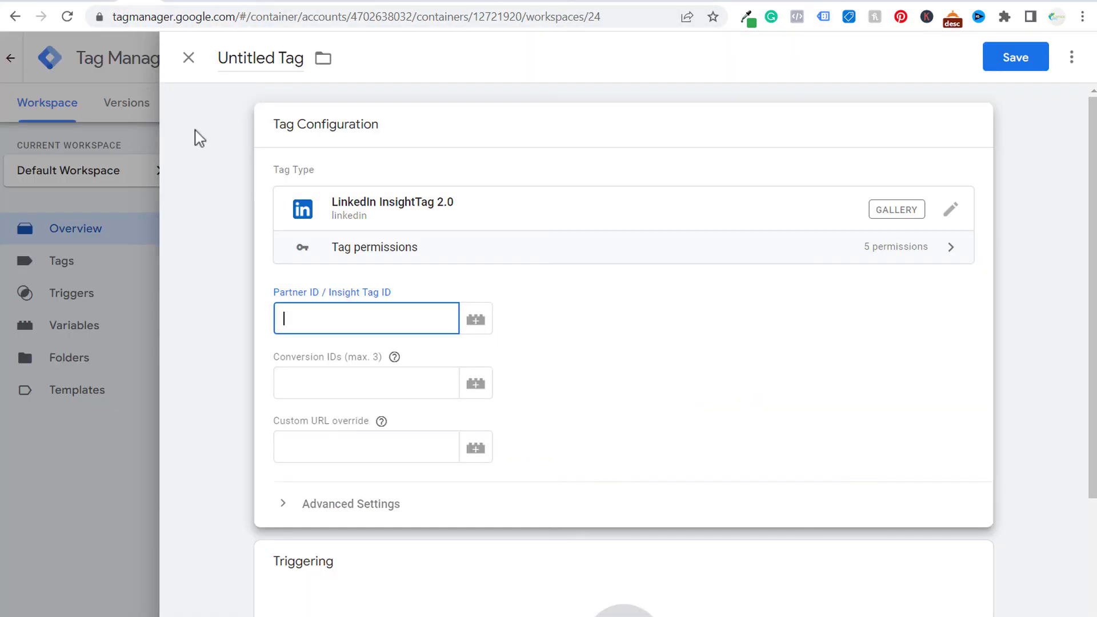
left_click(218, 296)
left_click(474, 497)
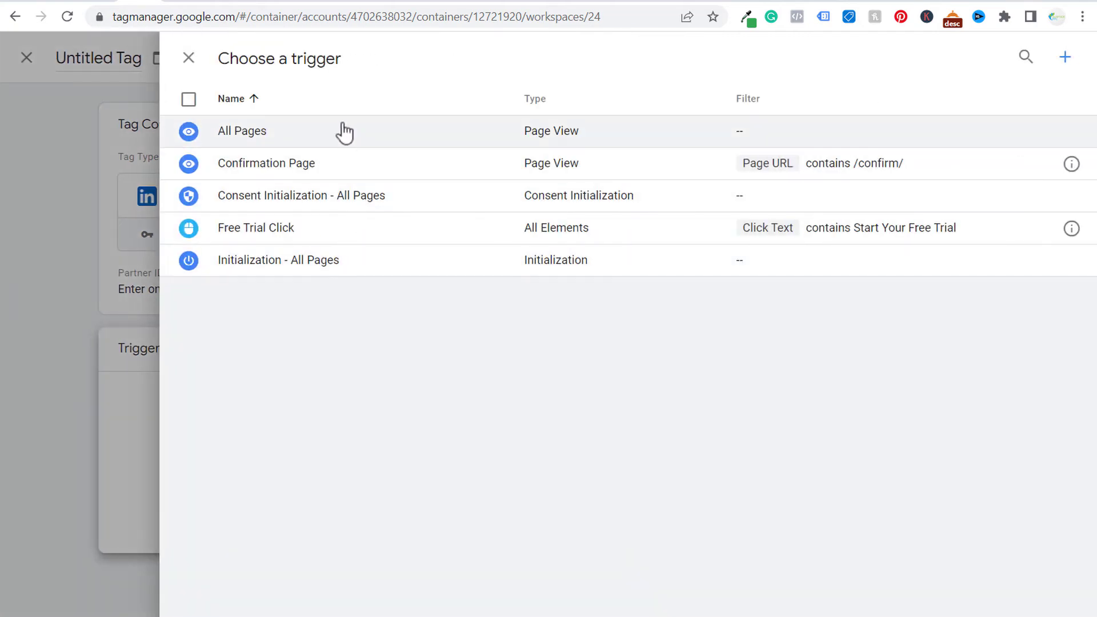
left_click(345, 132)
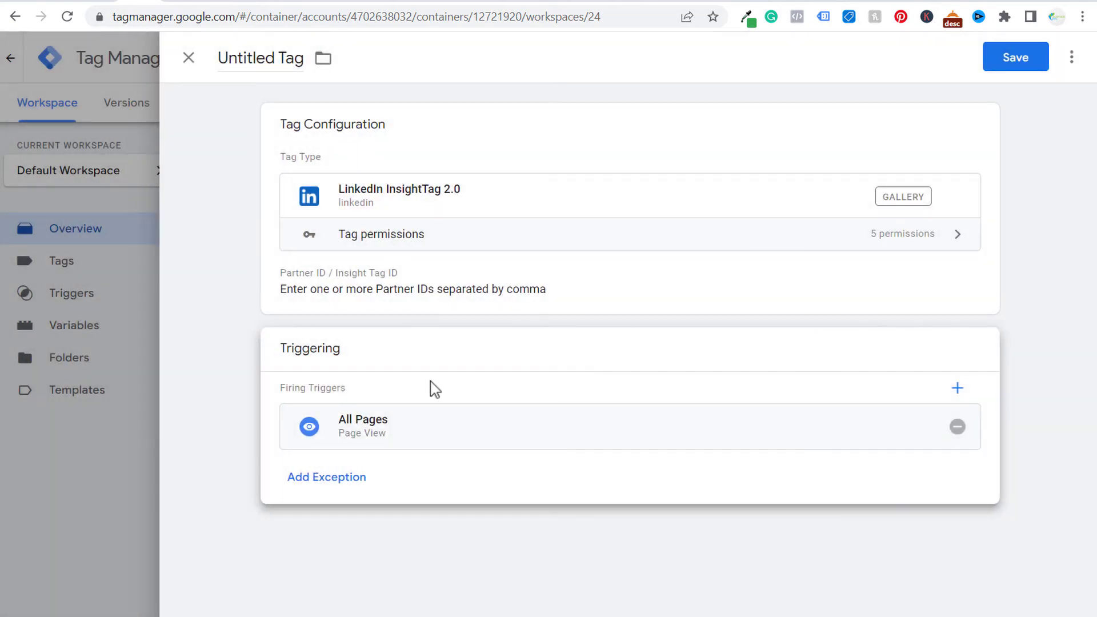
left_click(957, 429)
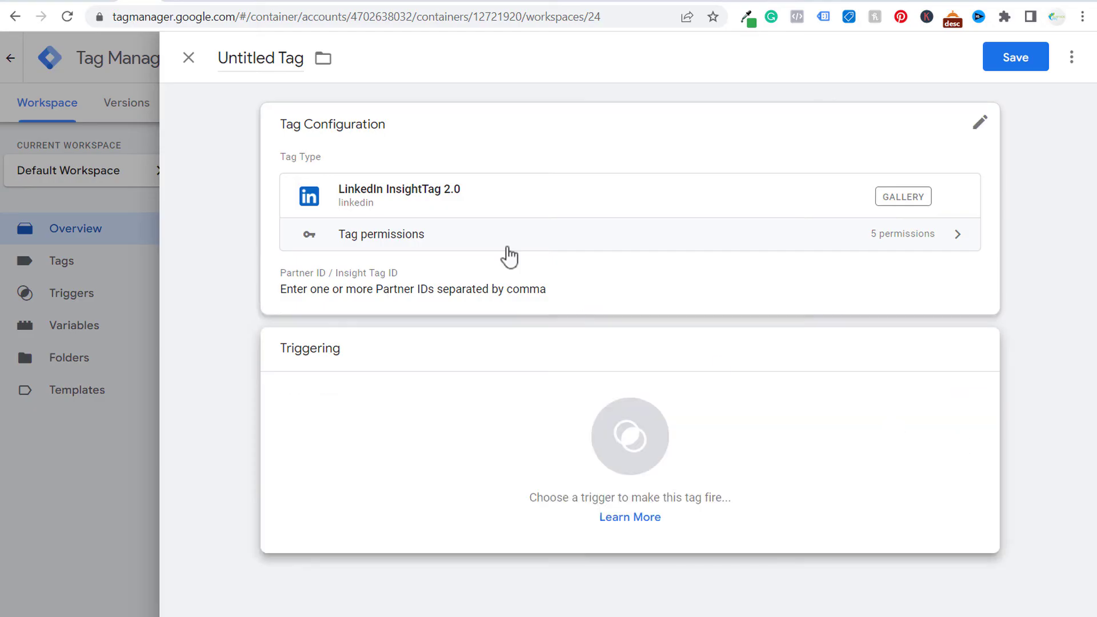
left_click(477, 200)
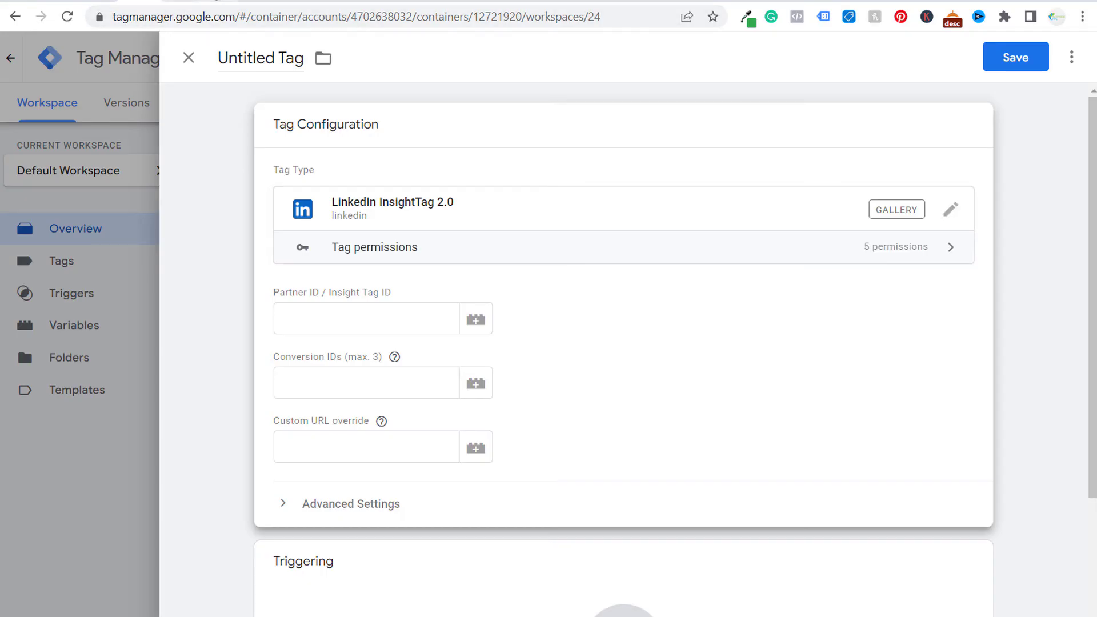
- Paste the copied LinkedIn partner ID as the tag's Partner ID / Insight Tag ID
key("ctrl+Tab")
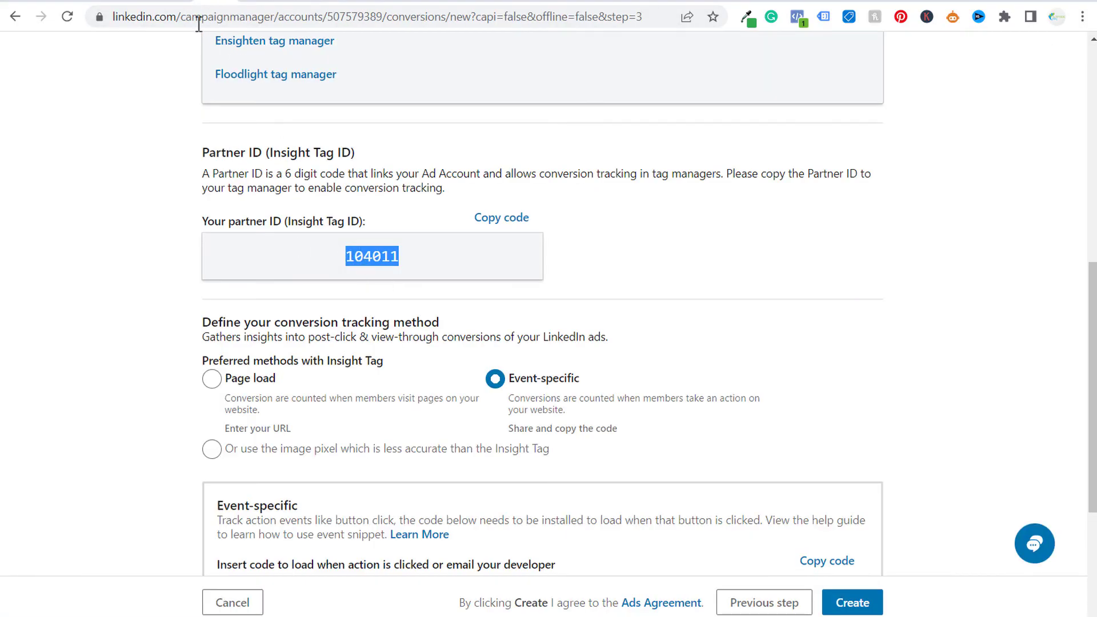
key("ctrl+shift+Tab")
left_click(334, 323)
key("ctrl+v")
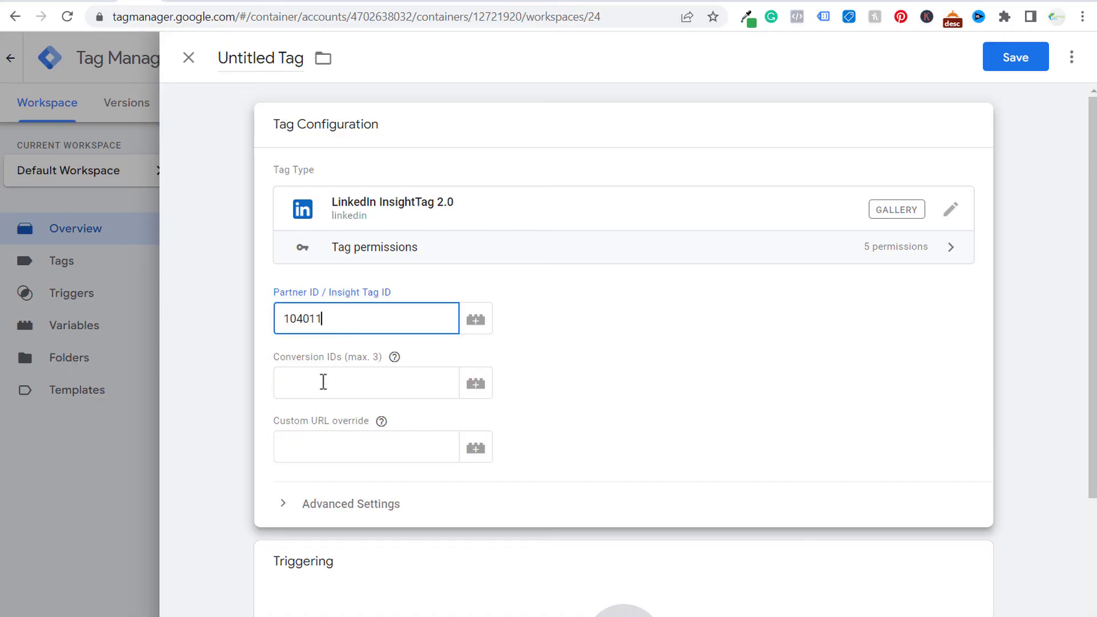
- Copy the conversion ID 13983841 from the LinkedIn conversion setup into the Google Tag Manager tag's Conversion IDs
left_click(220, 3)
scroll(127, 345, "down", 4)
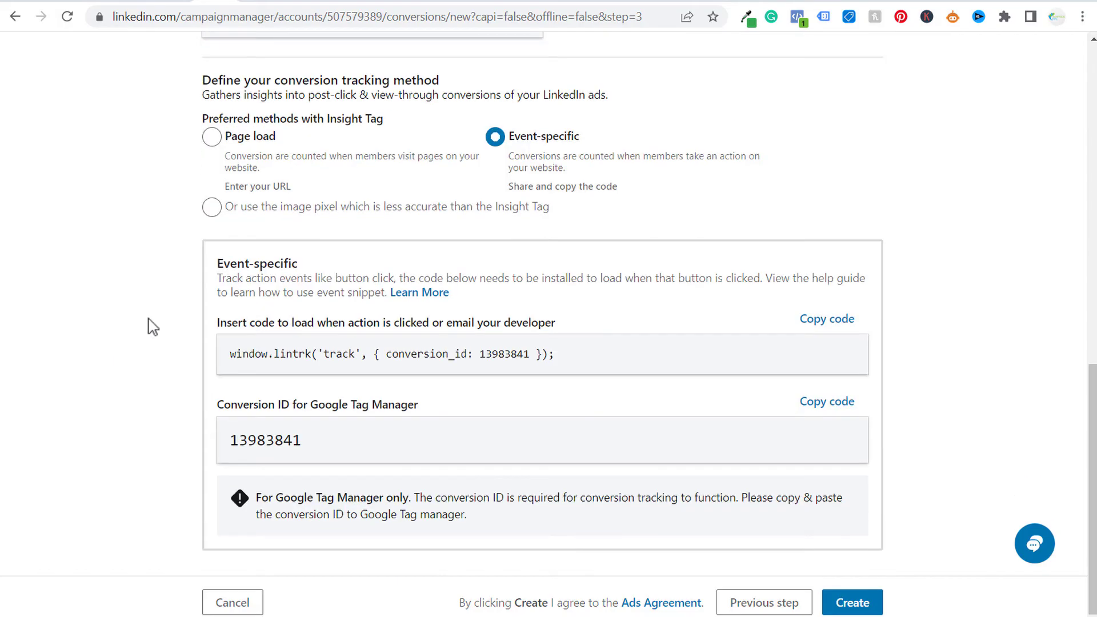
left_click_drag(320, 449, 233, 442)
key("ctrl+c")
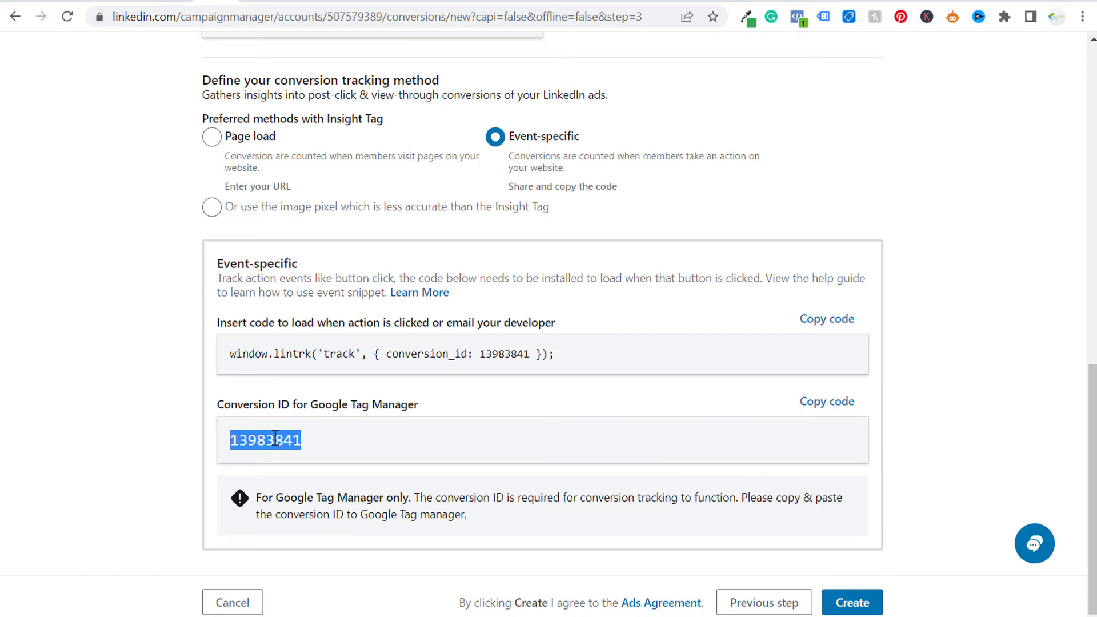
left_click(142, 3)
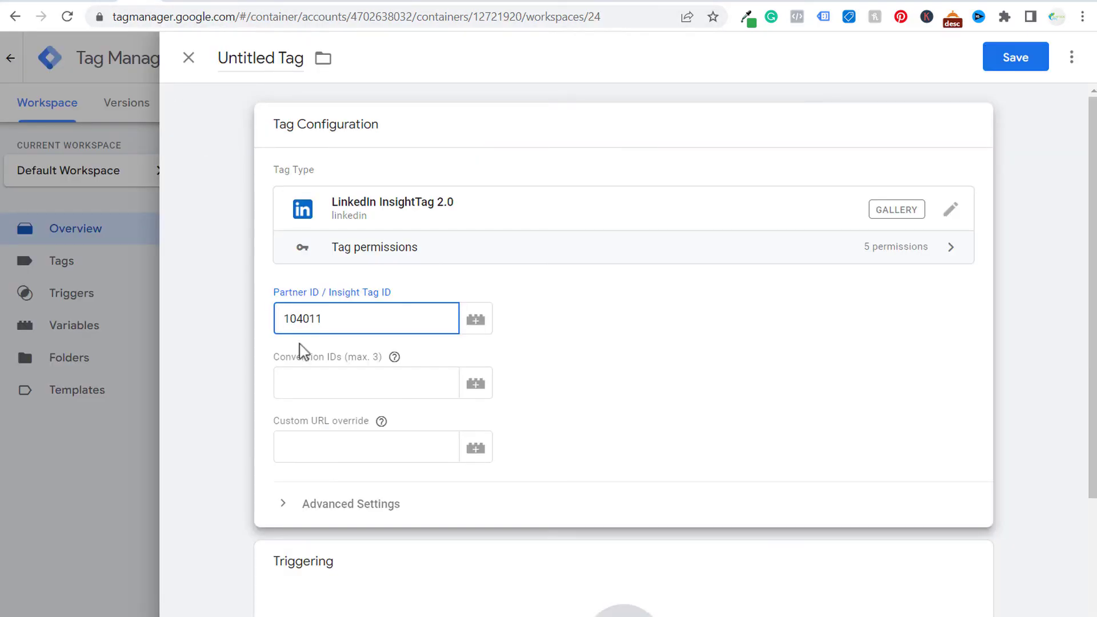
left_click(352, 387)
key("ctrl+v")
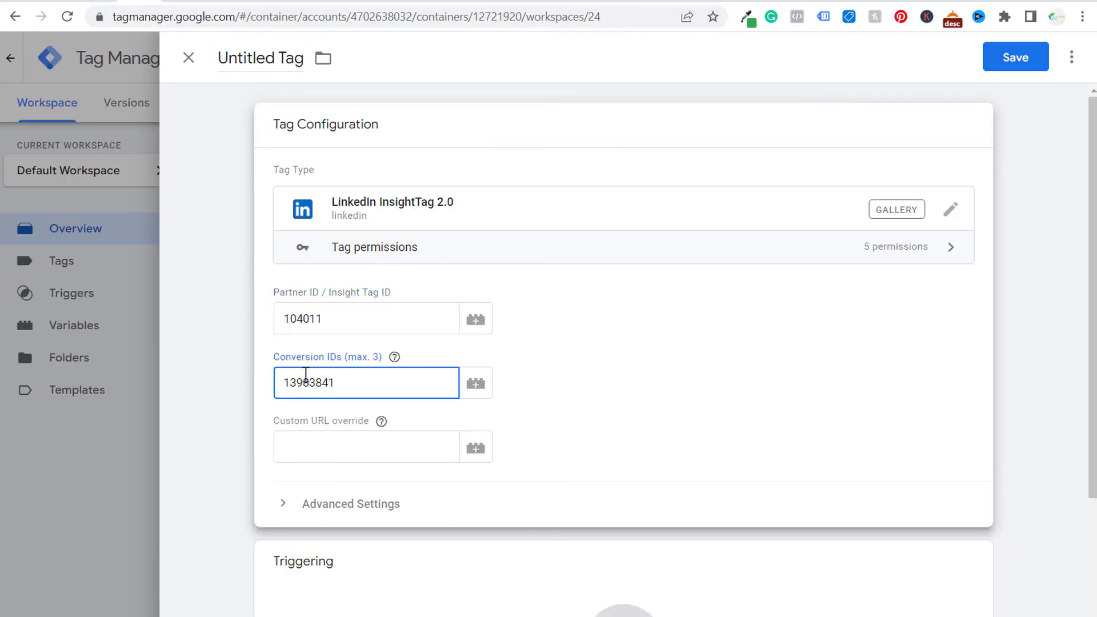
left_click(209, 303)
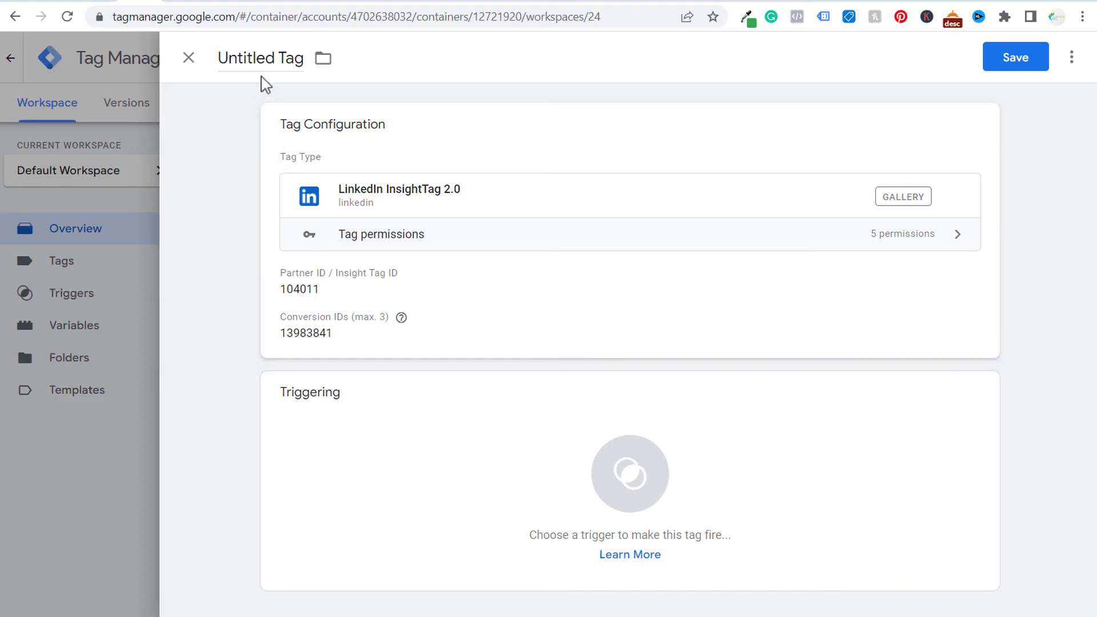
- Name the tag "Start Your Free Trial Button Click"
left_click(258, 58)
type("Start")
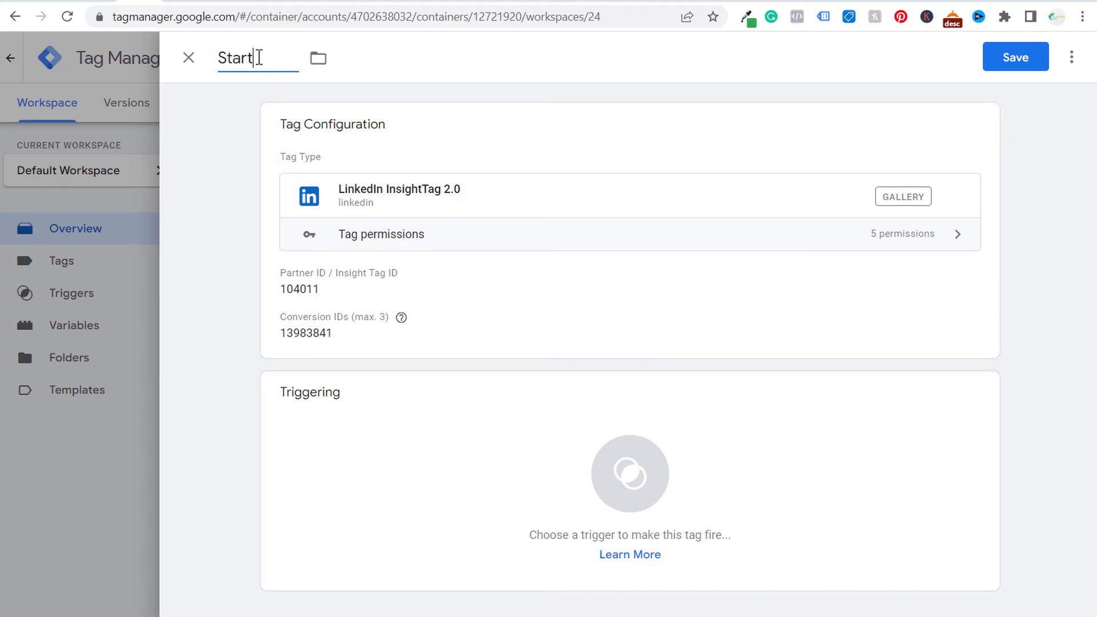
type(" Your Free Trial B")
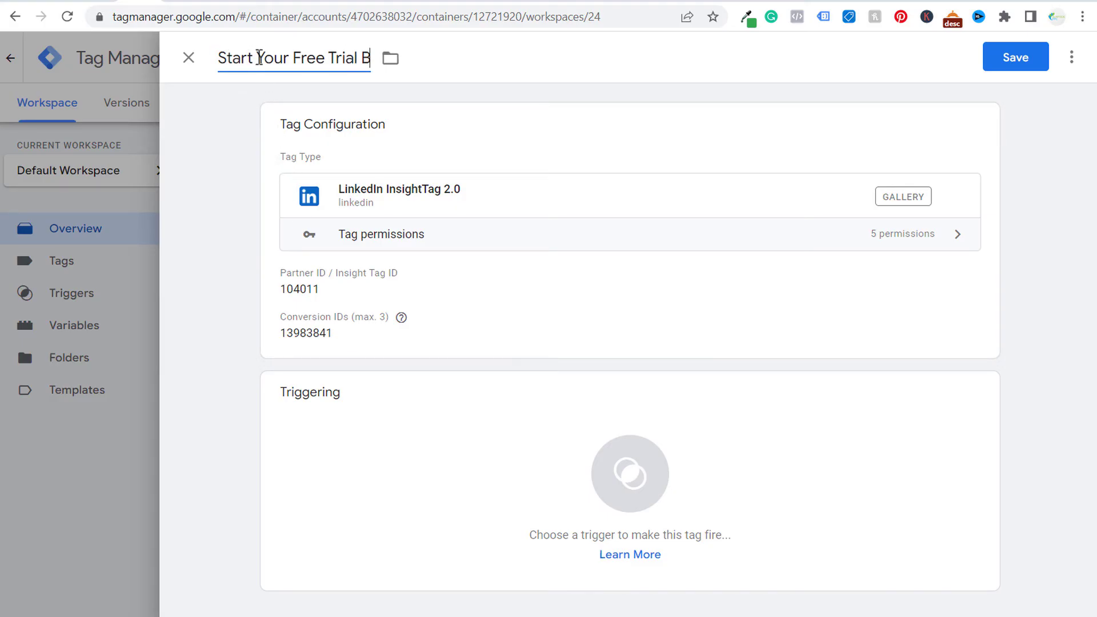
type("utton Click")
left_click(248, 183)
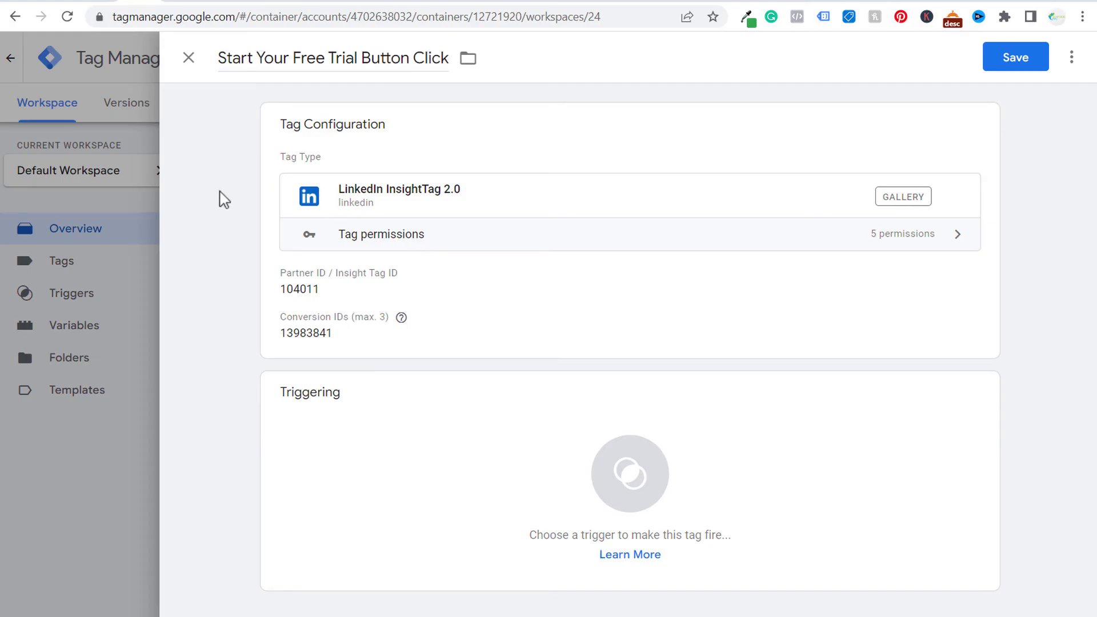
- Create a new trigger for the tag with the Click - All Elements type, firing on Some Clicks only
left_click(482, 487)
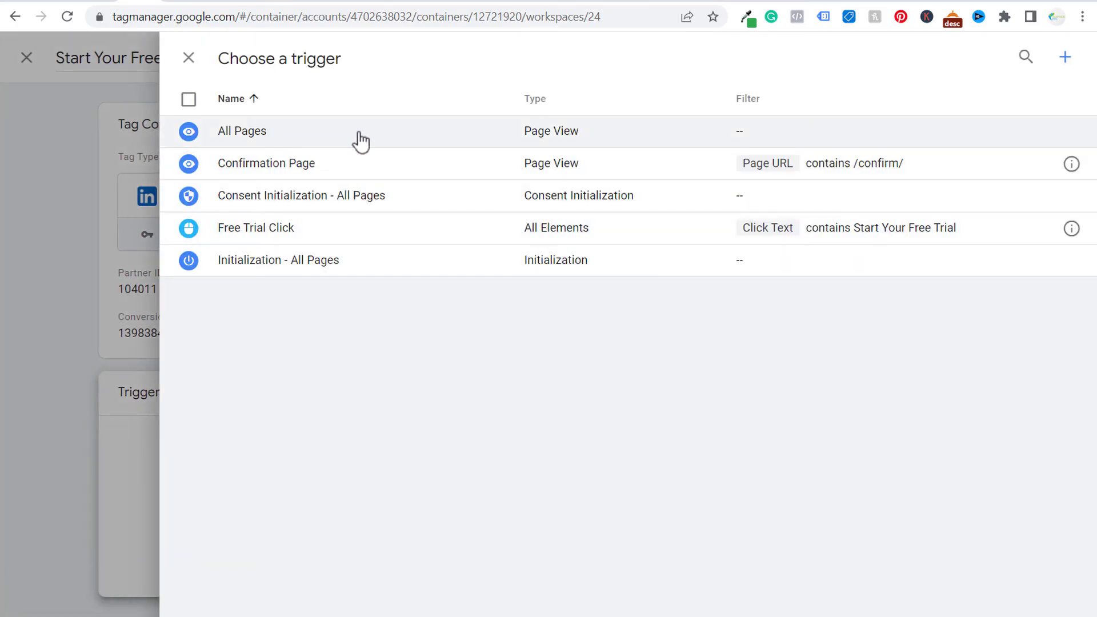
left_click(1065, 58)
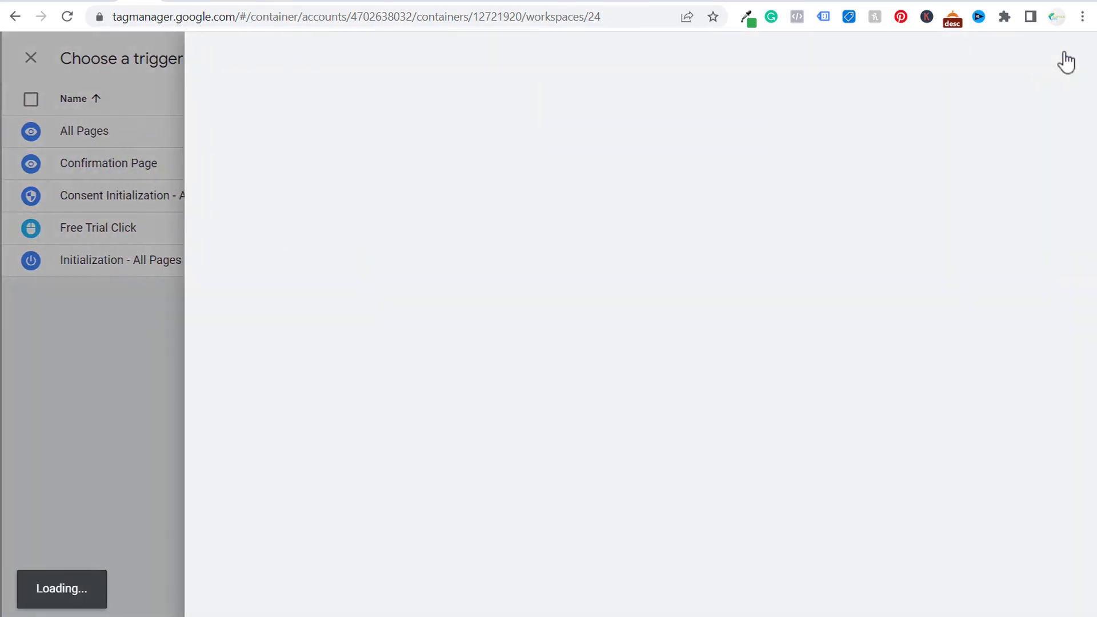
left_click(495, 183)
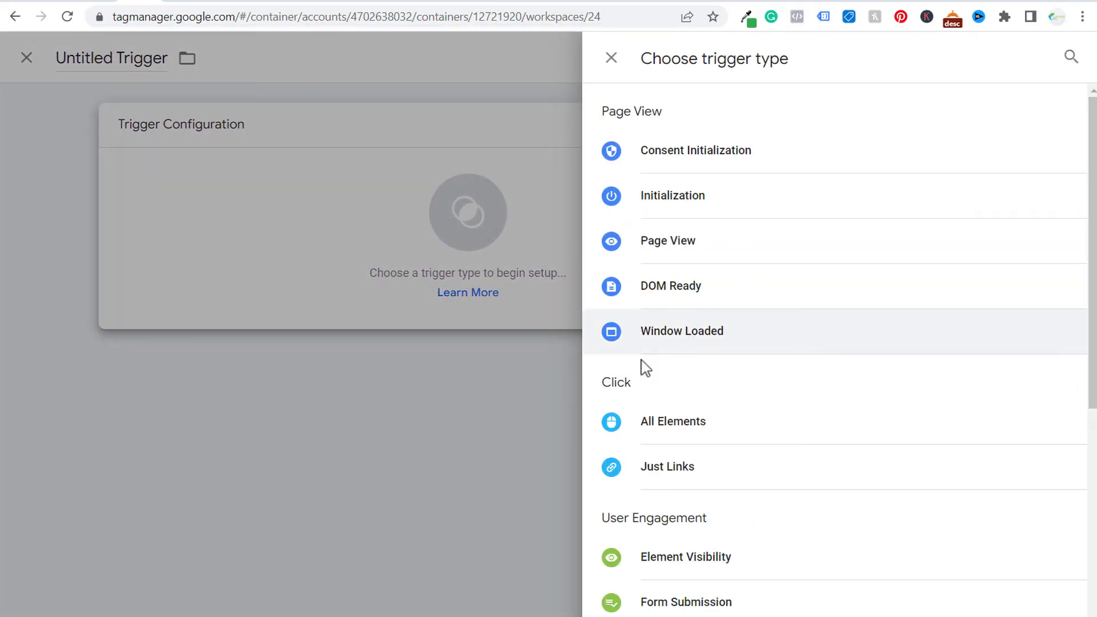
left_click(720, 426)
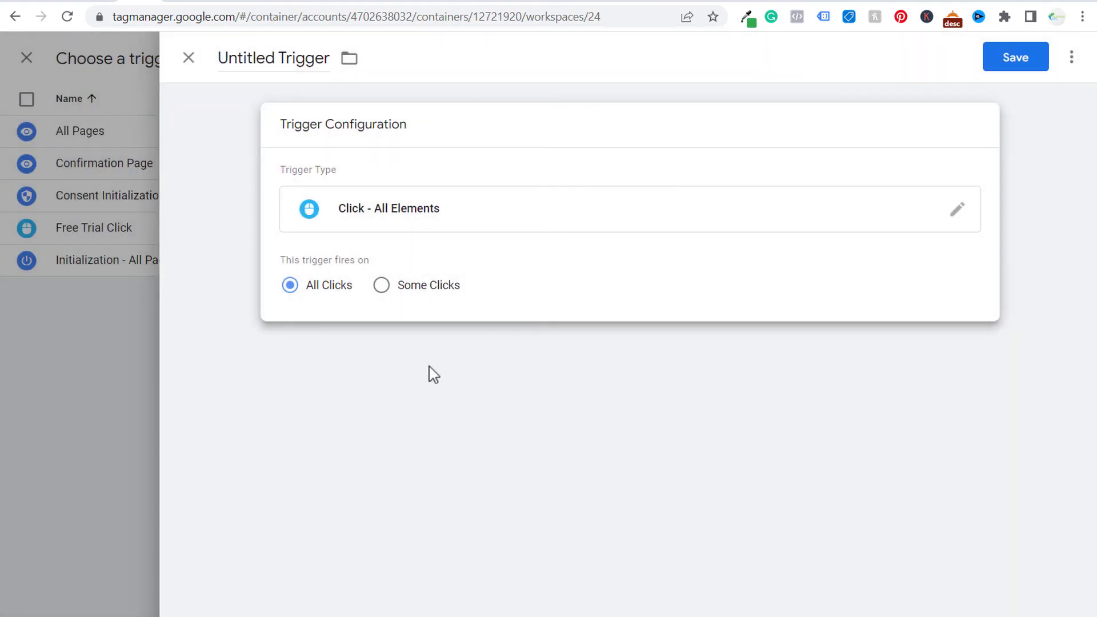
left_click(420, 290)
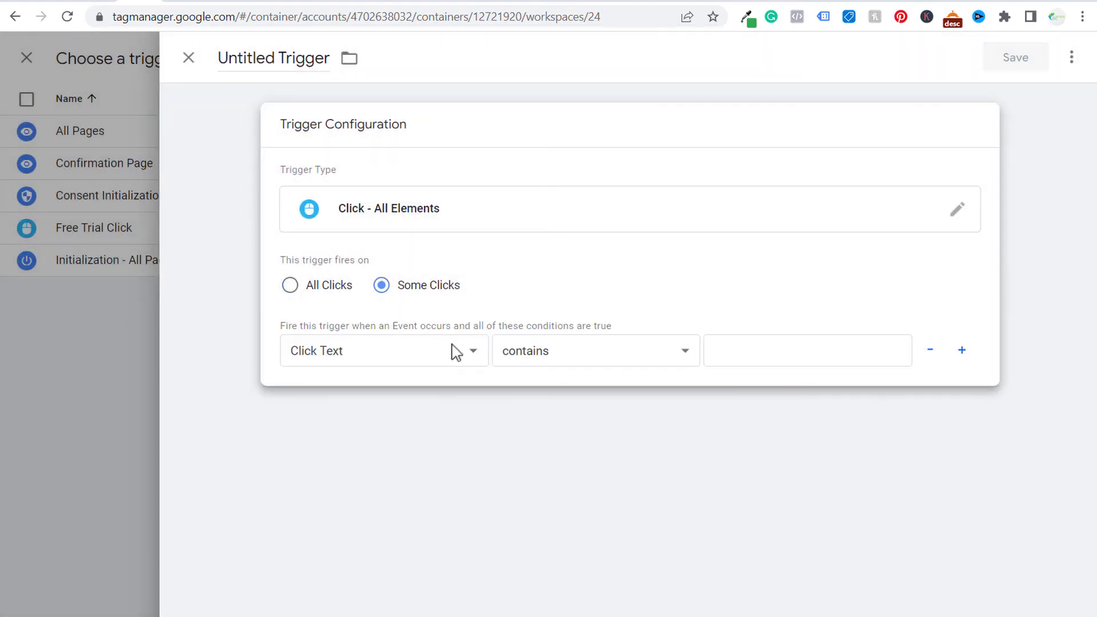
- Review the available built-in variables and choose Click Text as the variable of the trigger condition
left_click(474, 352)
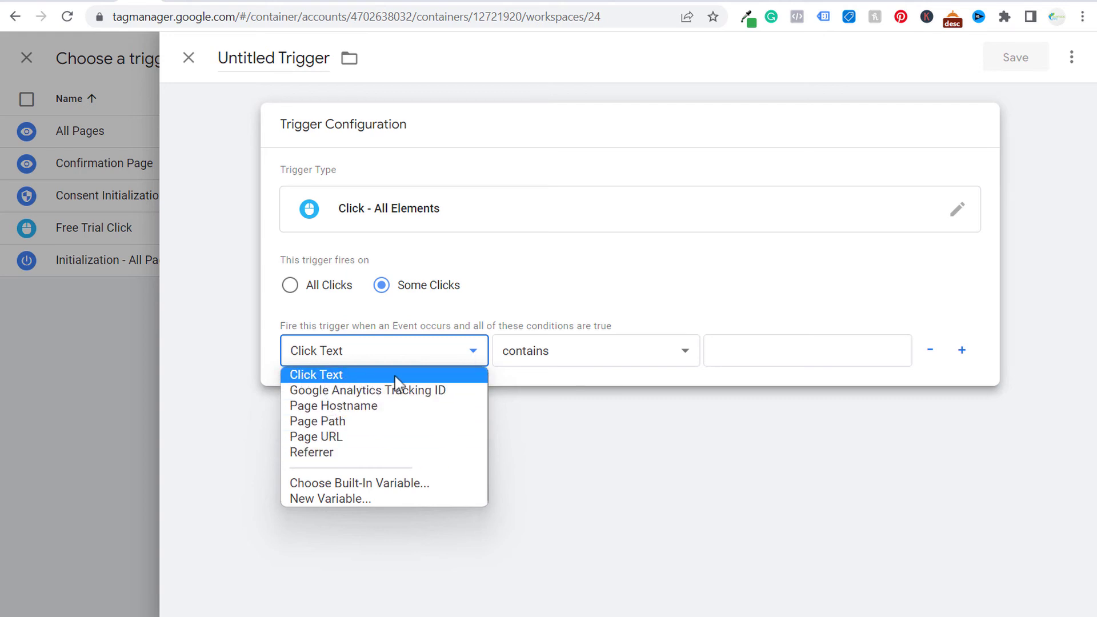
left_click(377, 485)
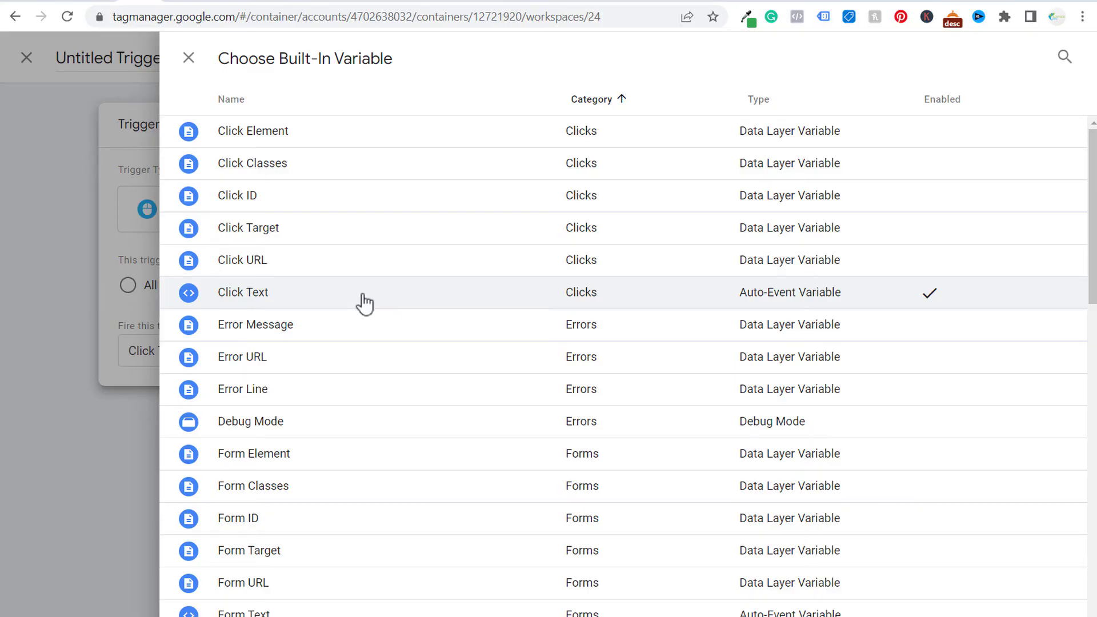
left_click(189, 58)
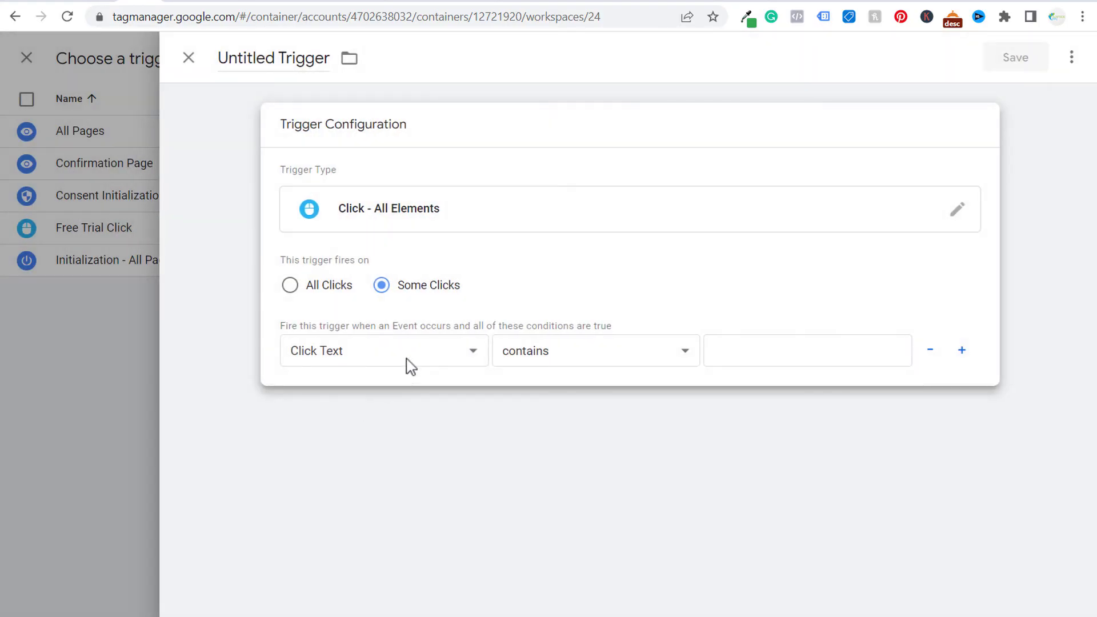
left_click(472, 354)
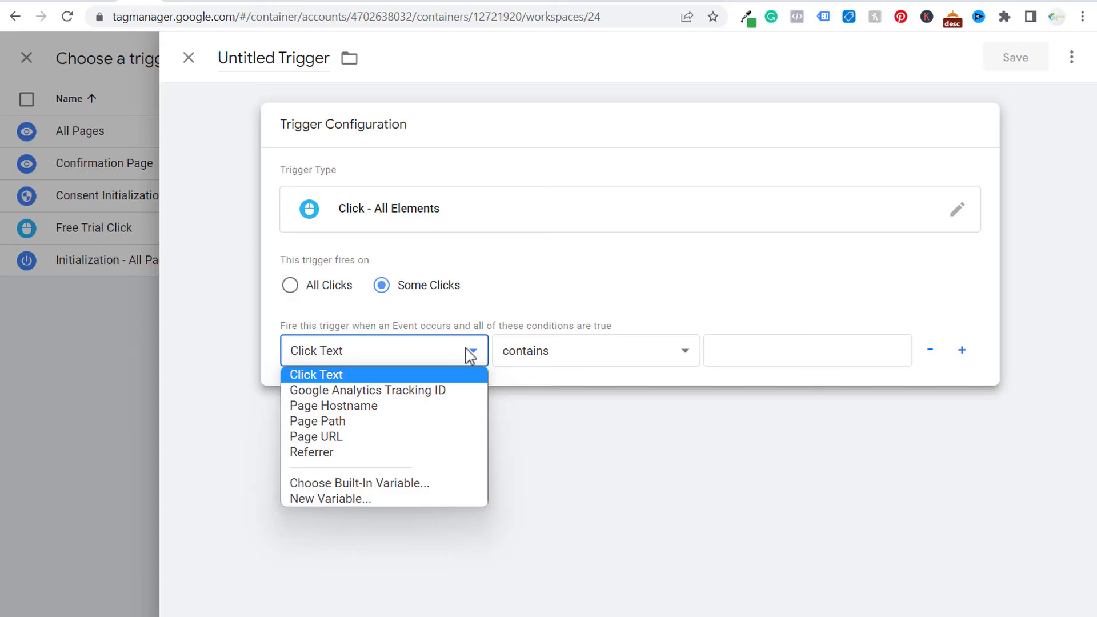
left_click(318, 377)
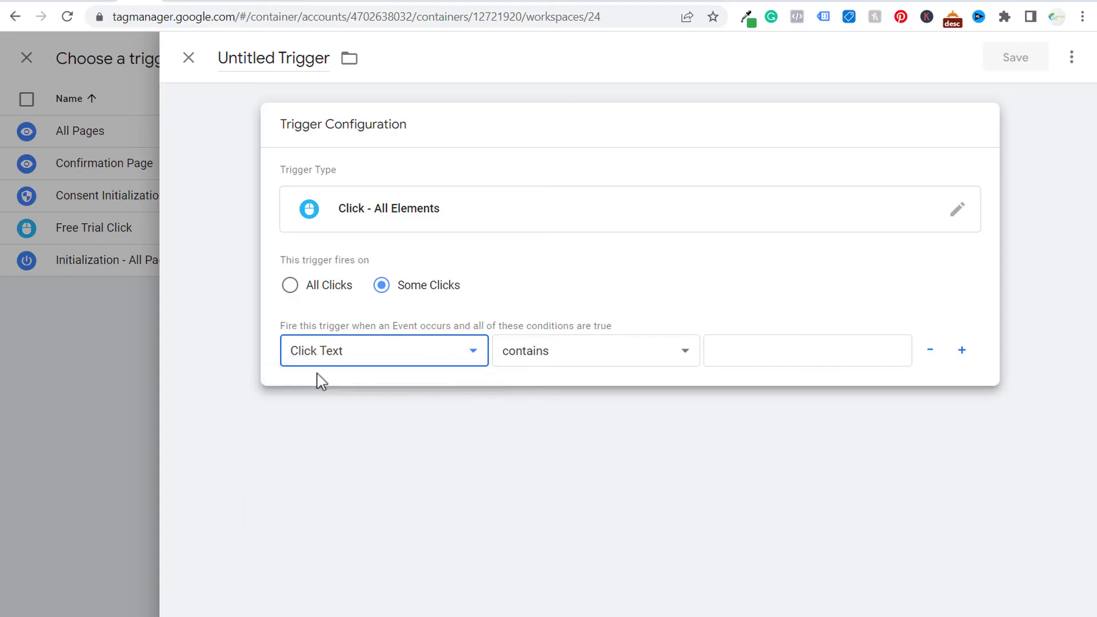
- Complete the trigger condition as Click Text contains "Start Your Free Trial", checking the button's text in the WordPress page code
left_click(595, 356)
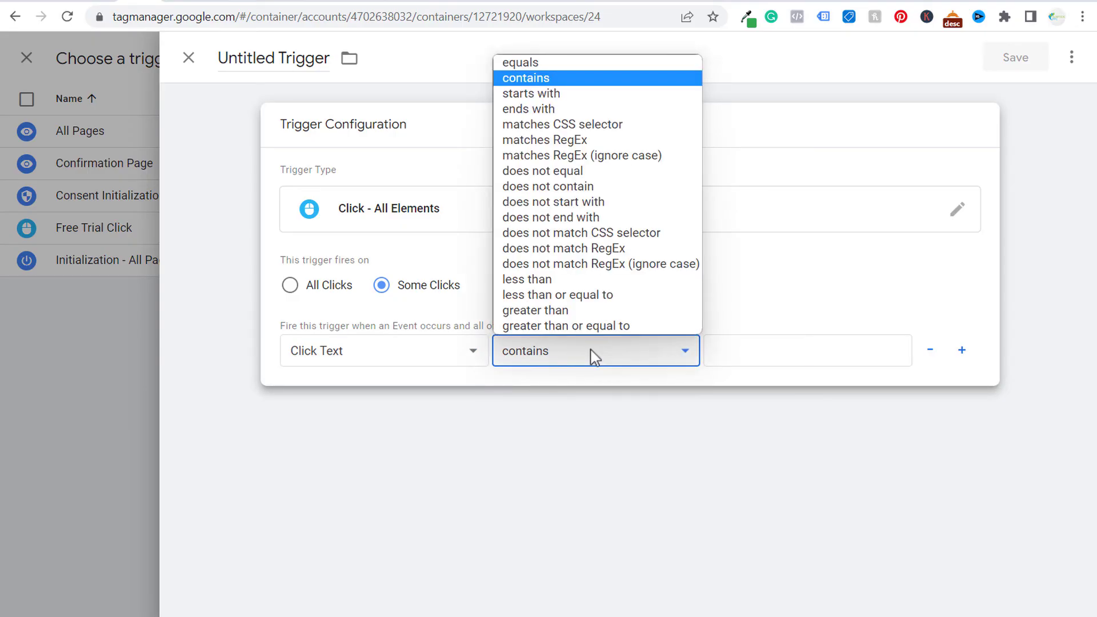
left_click(596, 359)
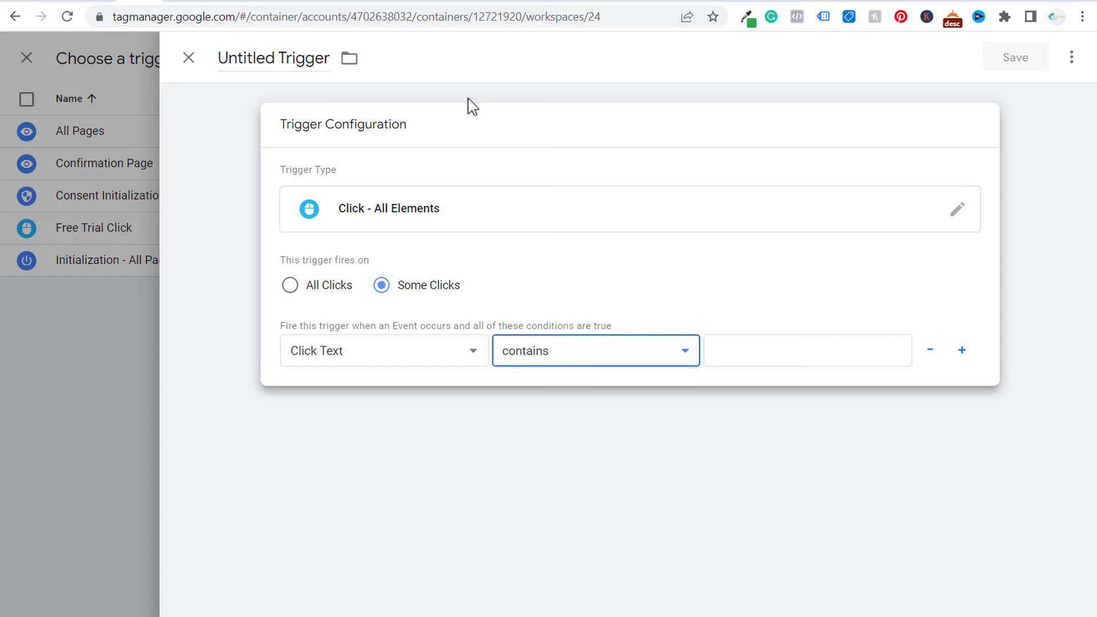
left_click(410, 4)
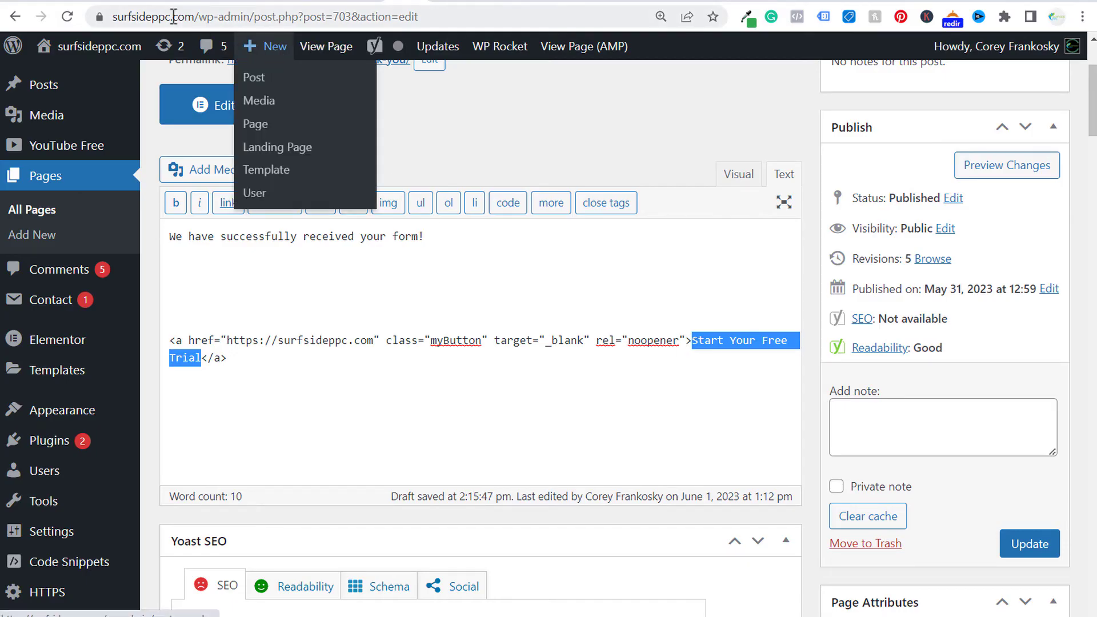
left_click(136, 4)
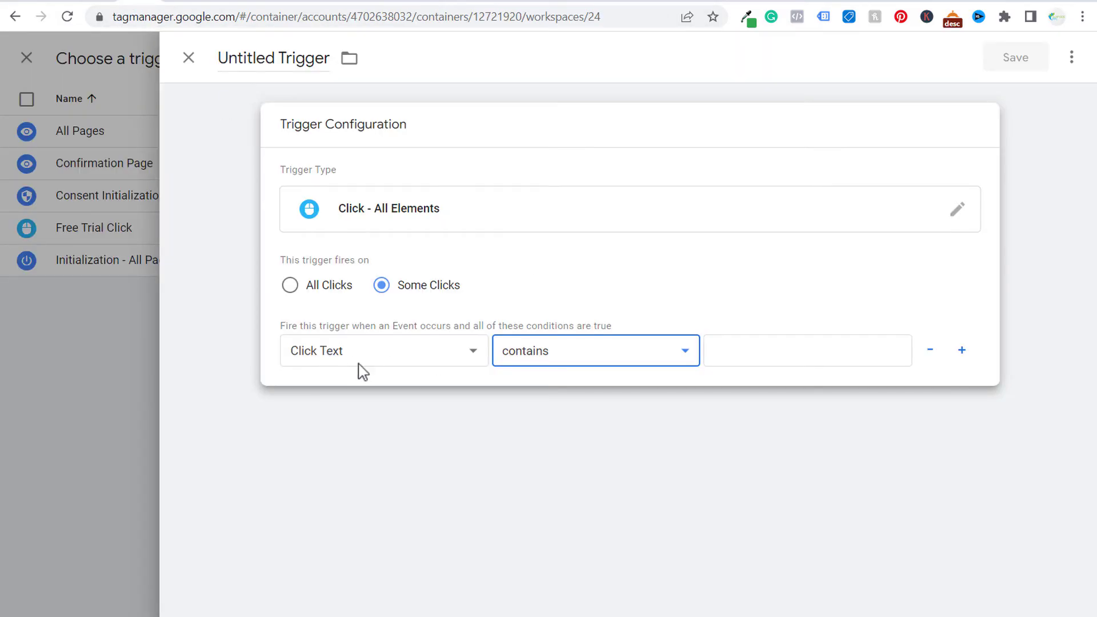
left_click(749, 361)
type("Start Your Free Trial")
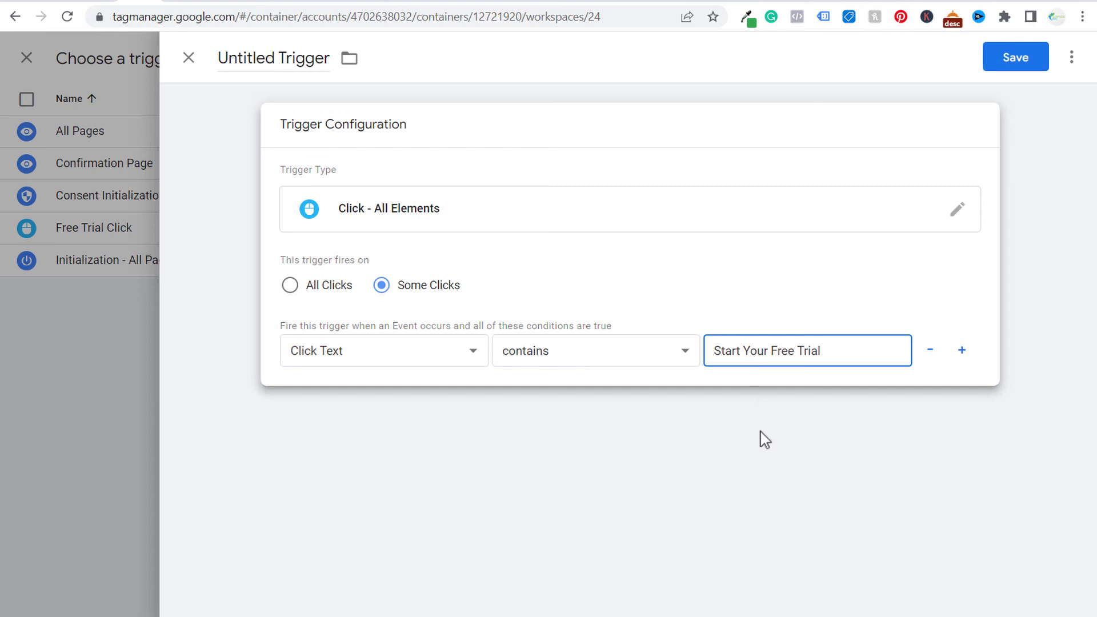
left_click(768, 446)
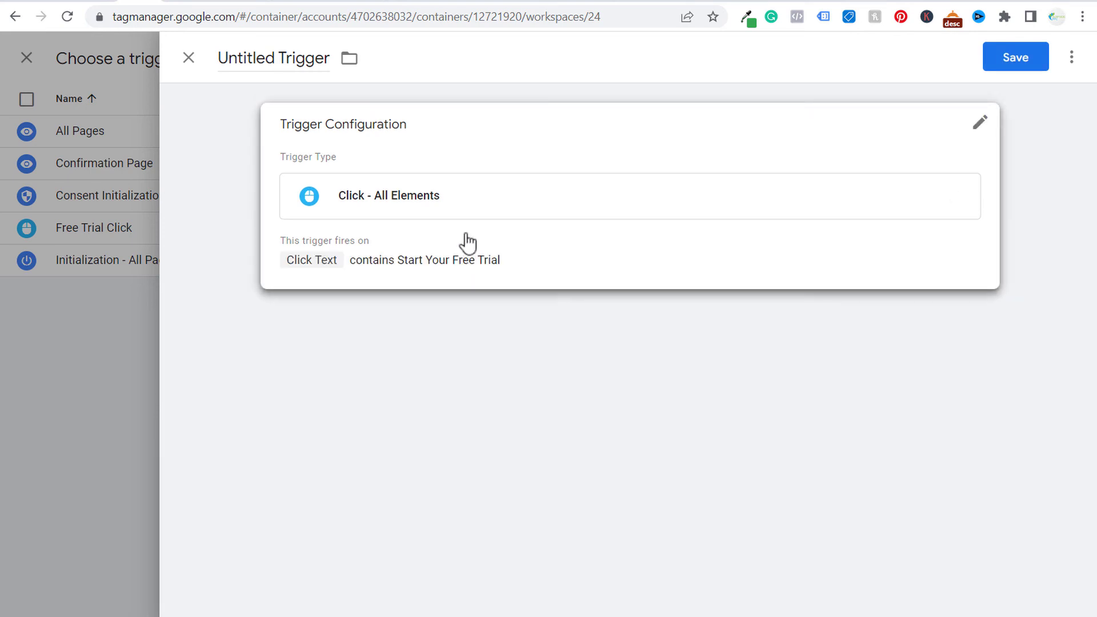
- Name the trigger "Click Text Start Your Free Trial" and save it to the tag
left_click(228, 57)
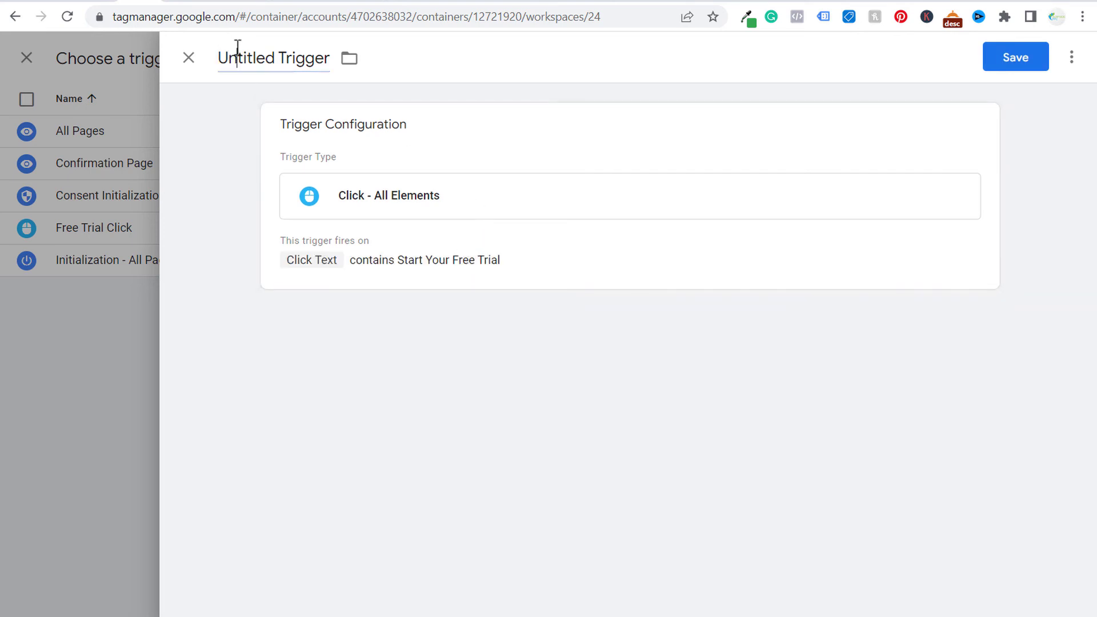
key("ctrl+a")
type("Click Text Start Your Free Trial")
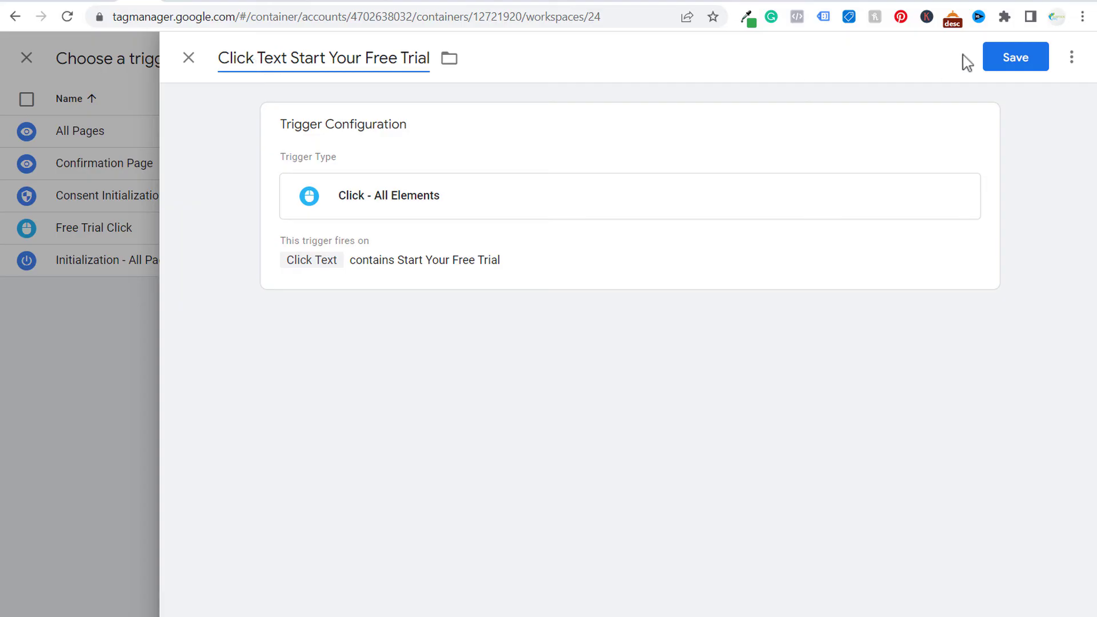
left_click(1009, 66)
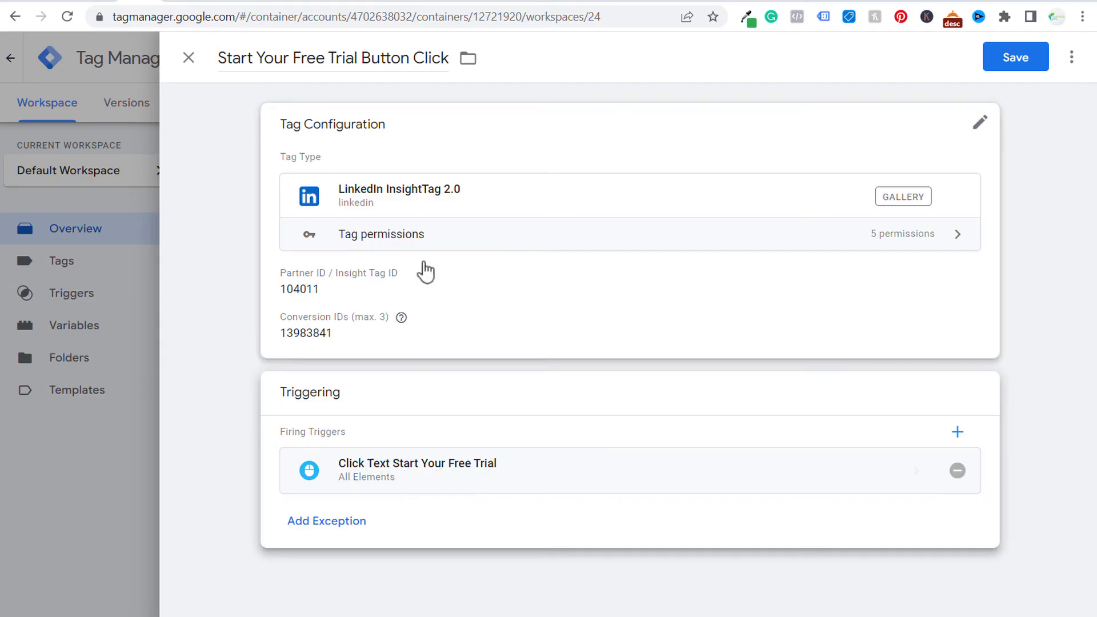
- Examine the Start Your Free Trial button's class and link text in the WordPress page code and its appearance on the live thank-you page
left_click(415, 2)
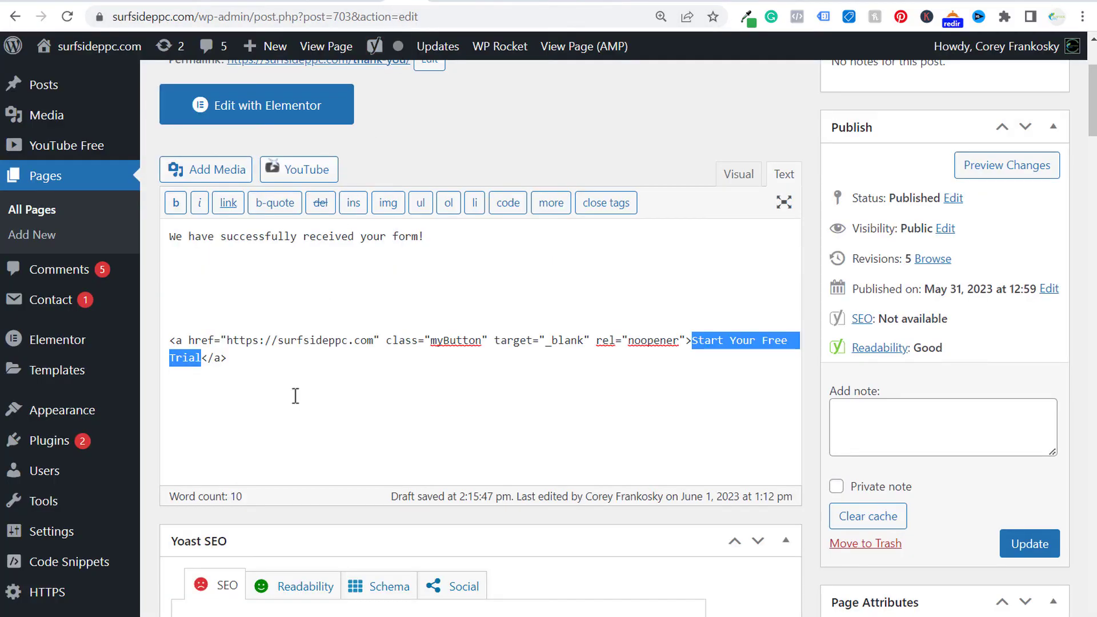
left_click(237, 351)
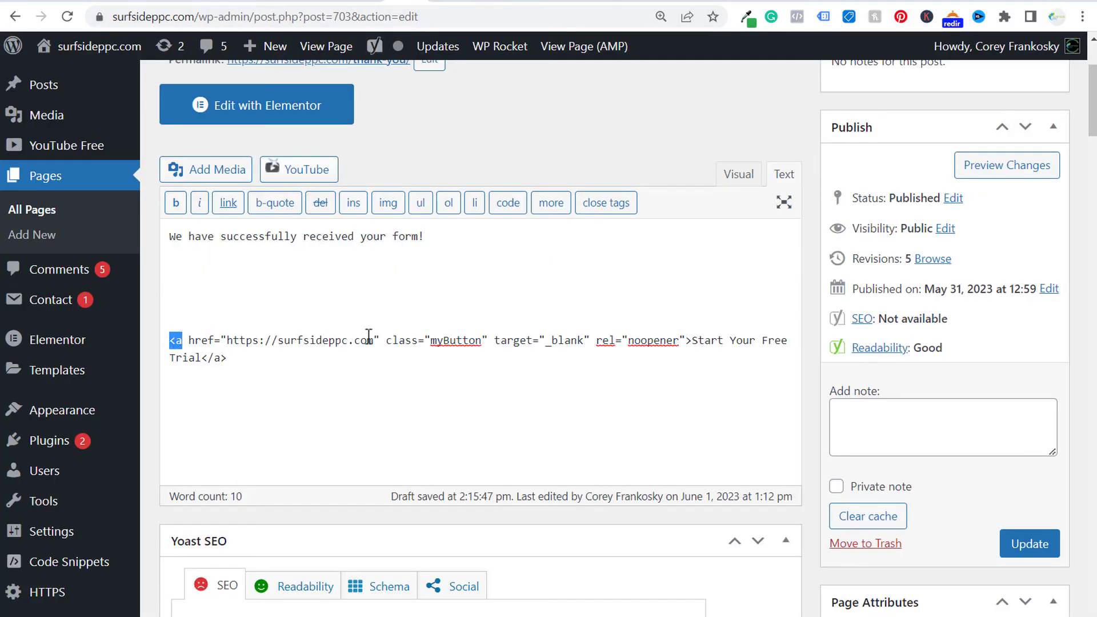
left_click_drag(389, 343, 483, 339)
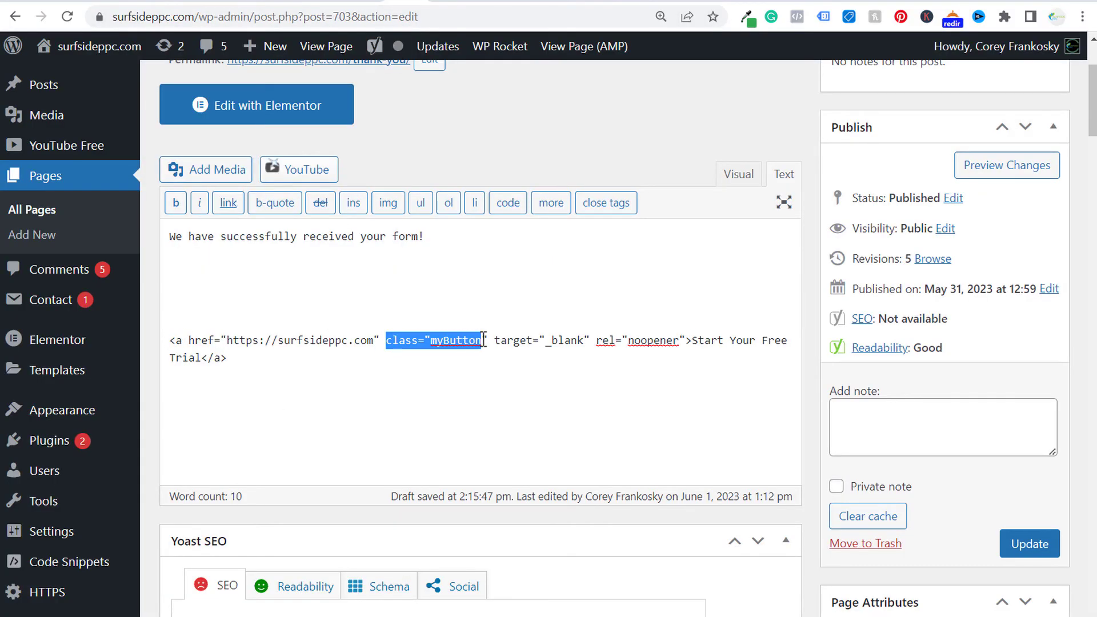
left_click(535, 346)
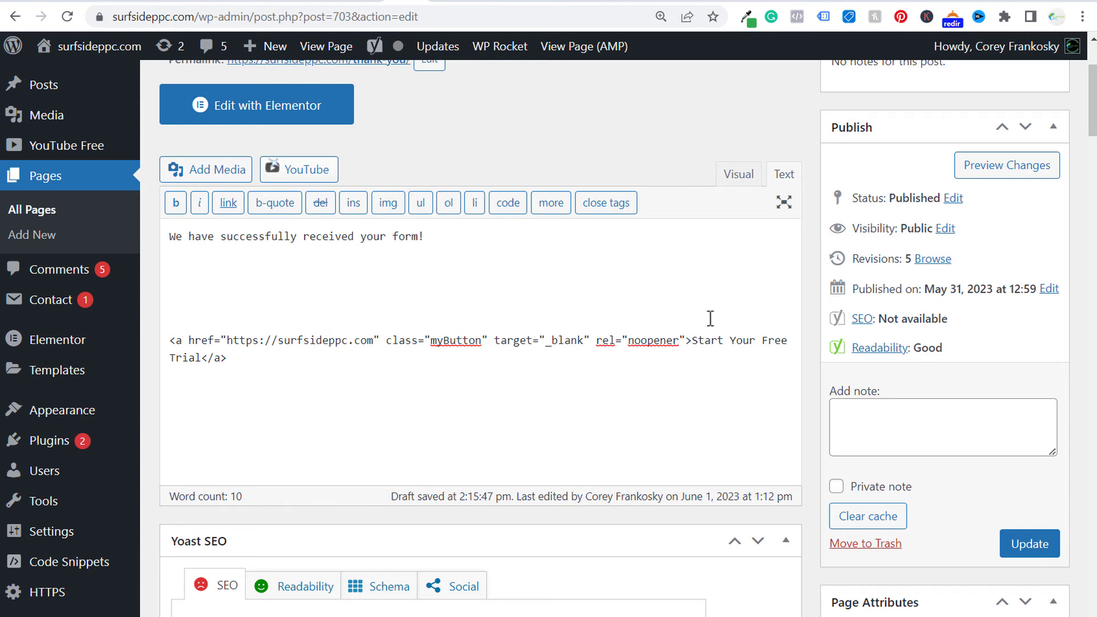
left_click_drag(692, 342, 198, 358)
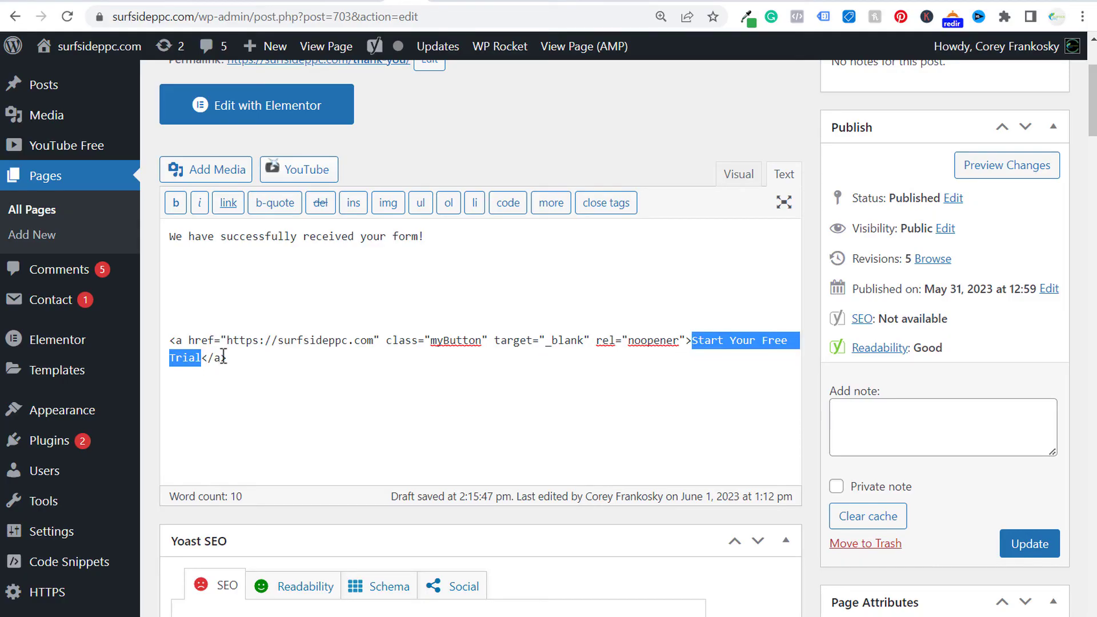
left_click(138, 3)
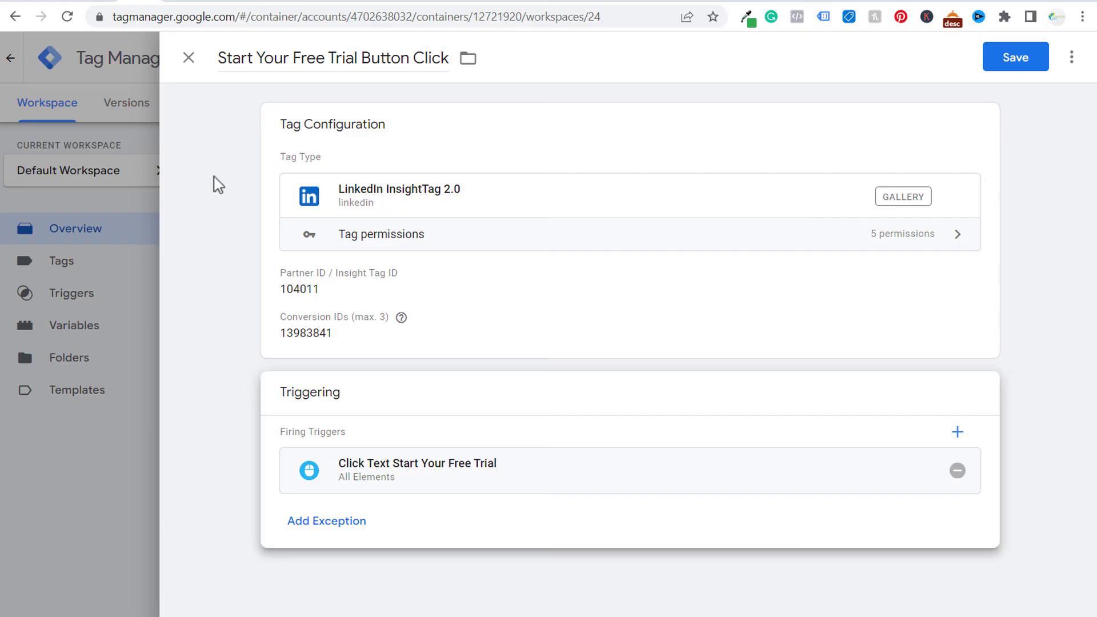
left_click(375, 2)
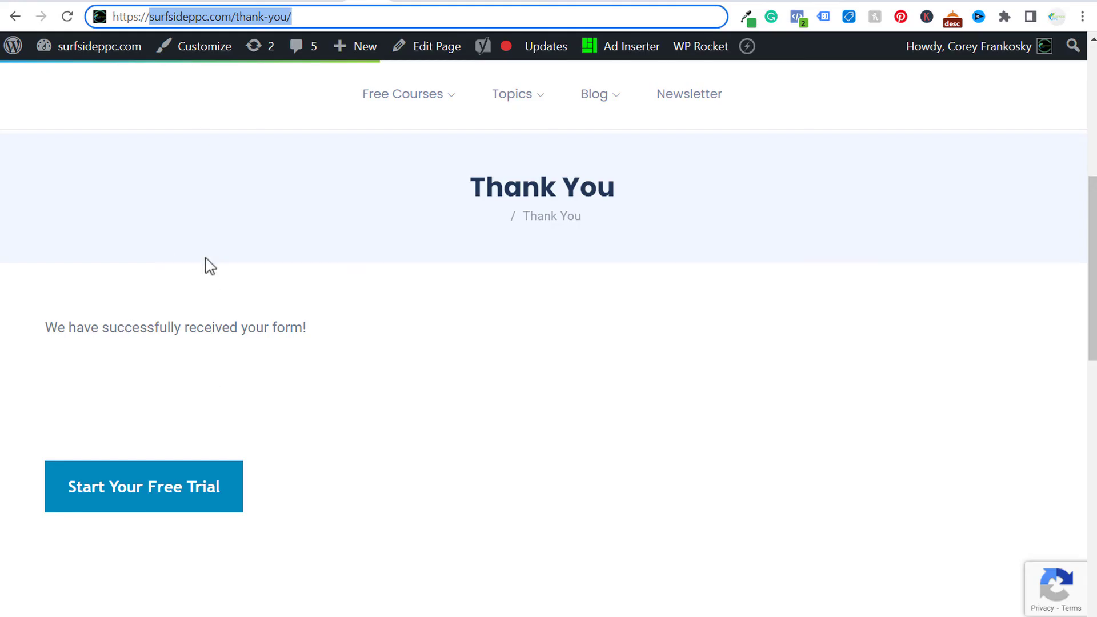
left_click(136, 2)
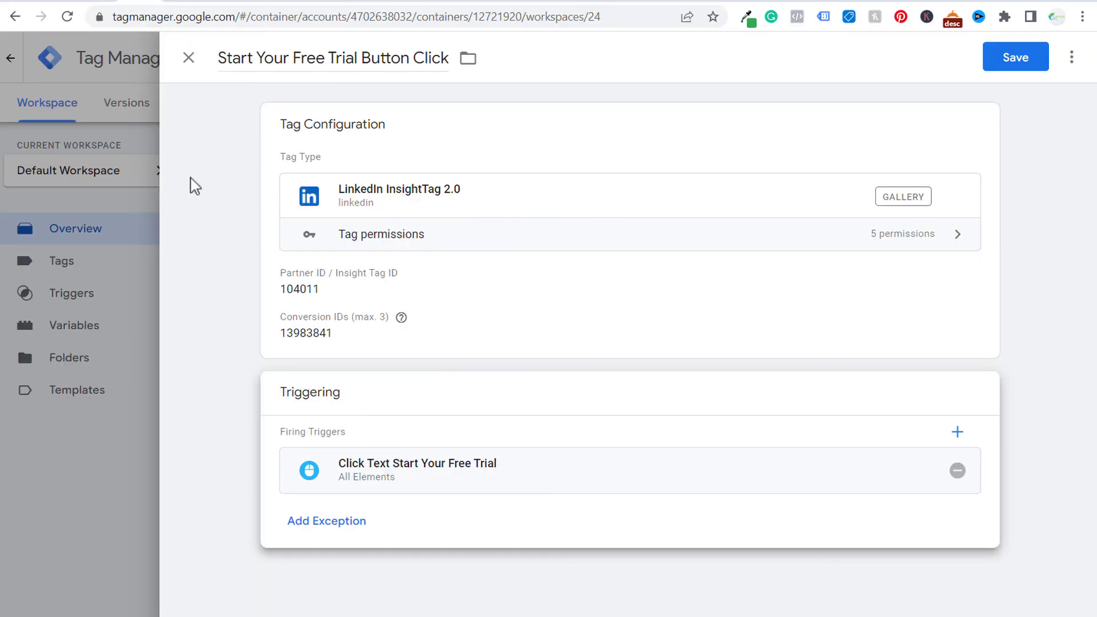
- Save the tag and publish the workspace changes with the version name and description "Added Start Your Free Trial Tag & Trigger"
left_click(1015, 61)
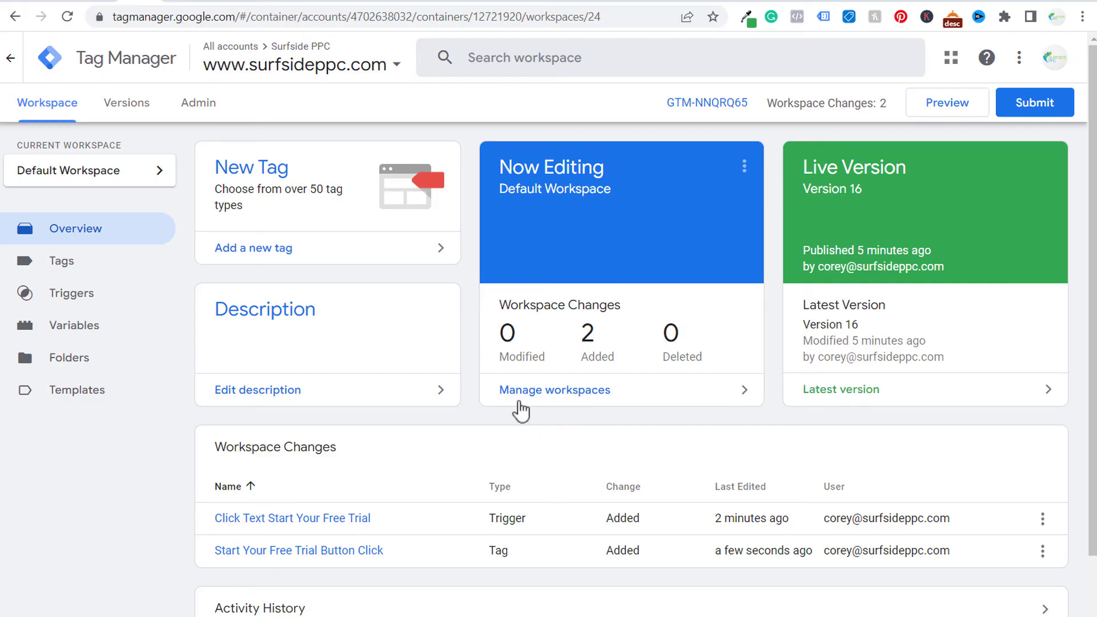
left_click(1032, 103)
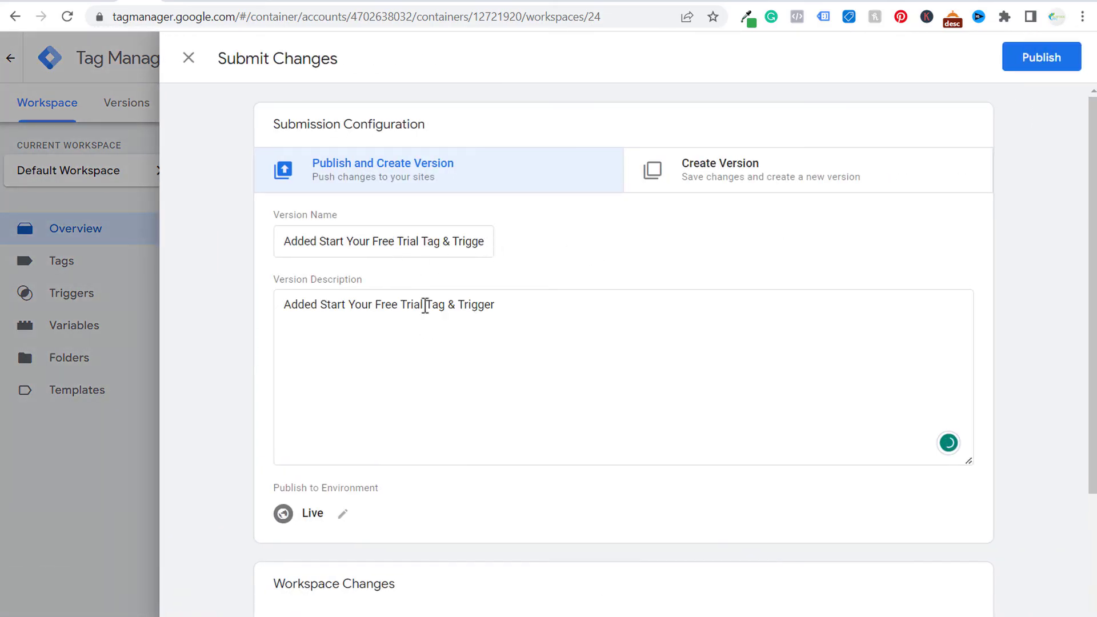
left_click(1027, 59)
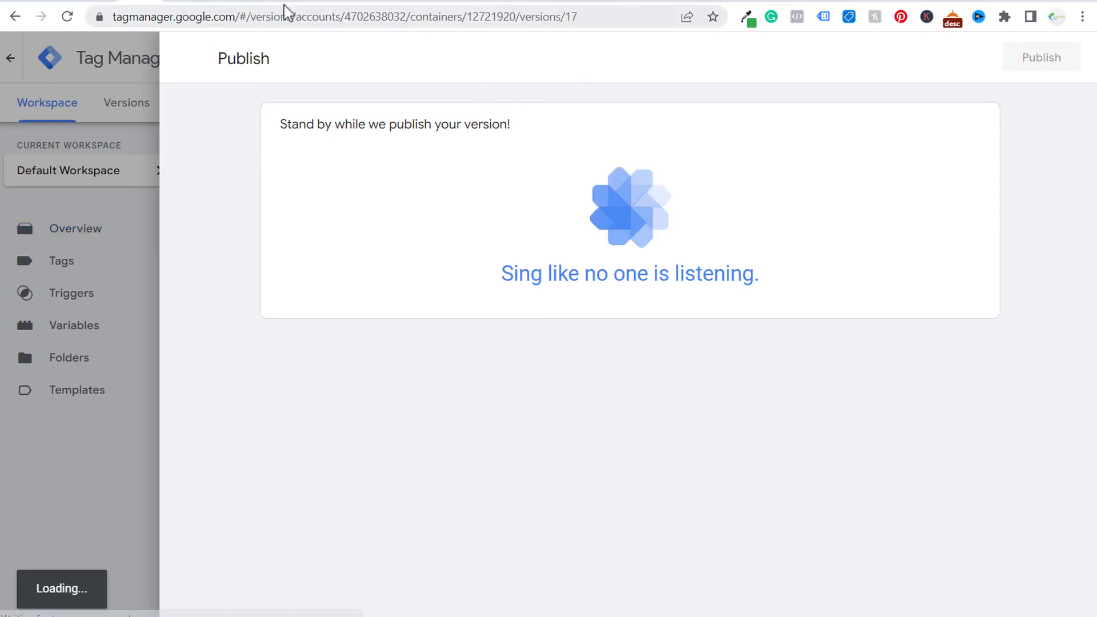
- Switch to LinkedIn Campaign Manager and finish creating the event-specific conversion, checking it in the conversions list
left_click(222, 3)
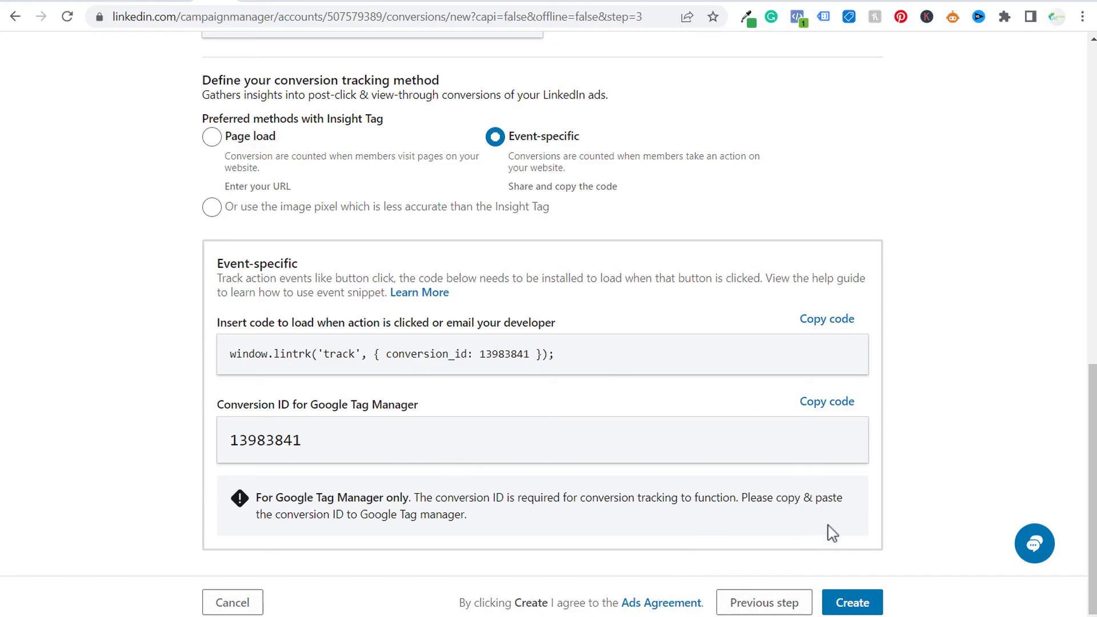
left_click(851, 602)
scroll(777, 440, "down", 2)
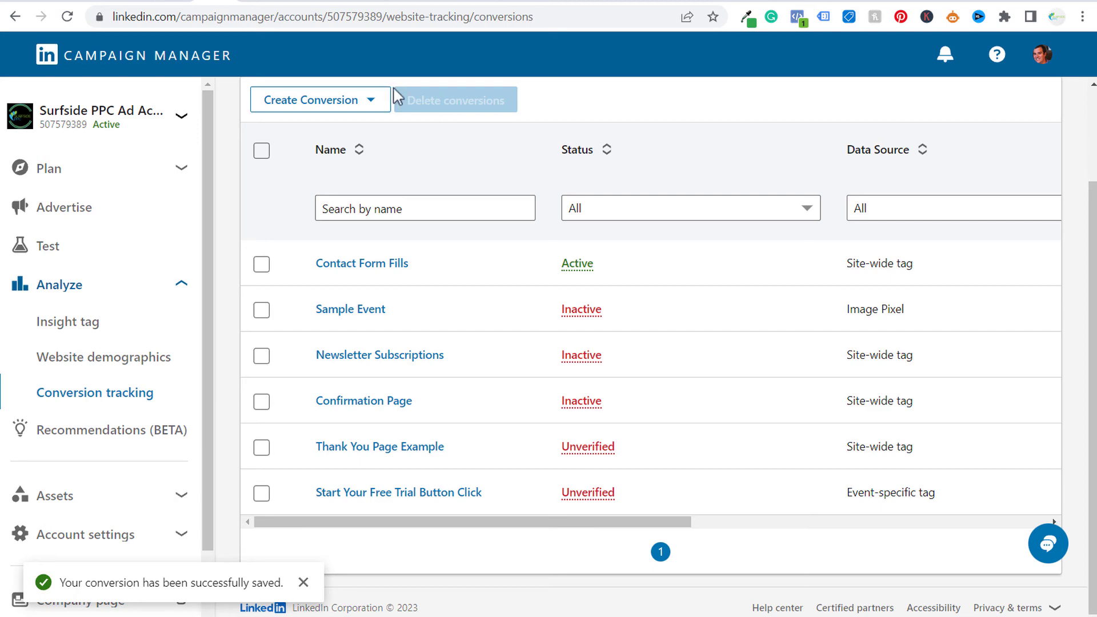
left_click(137, 3)
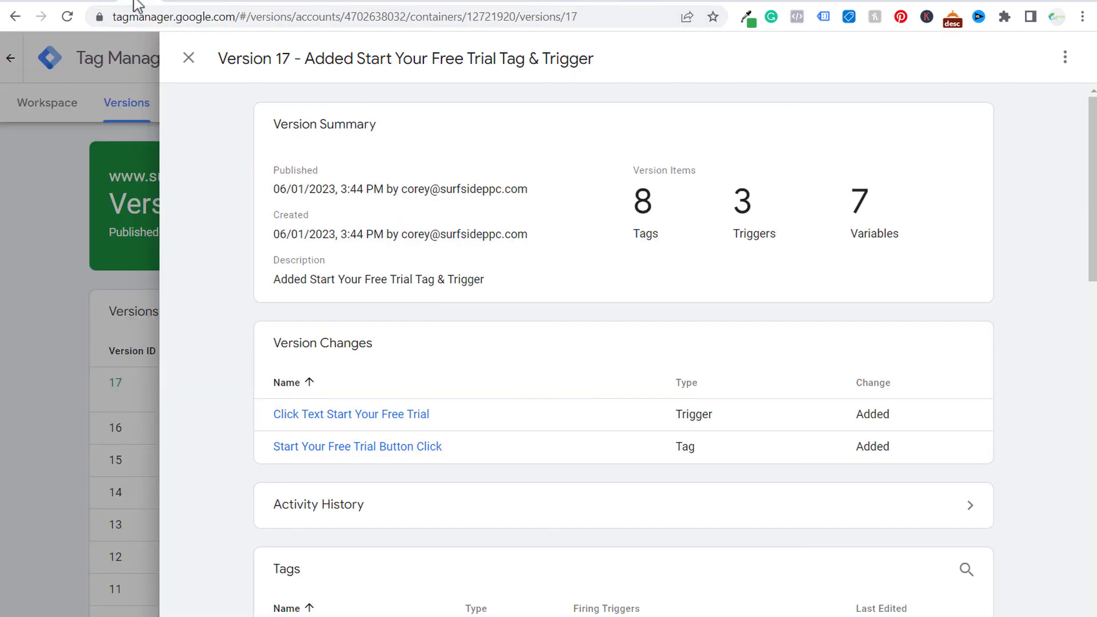
left_click(188, 59)
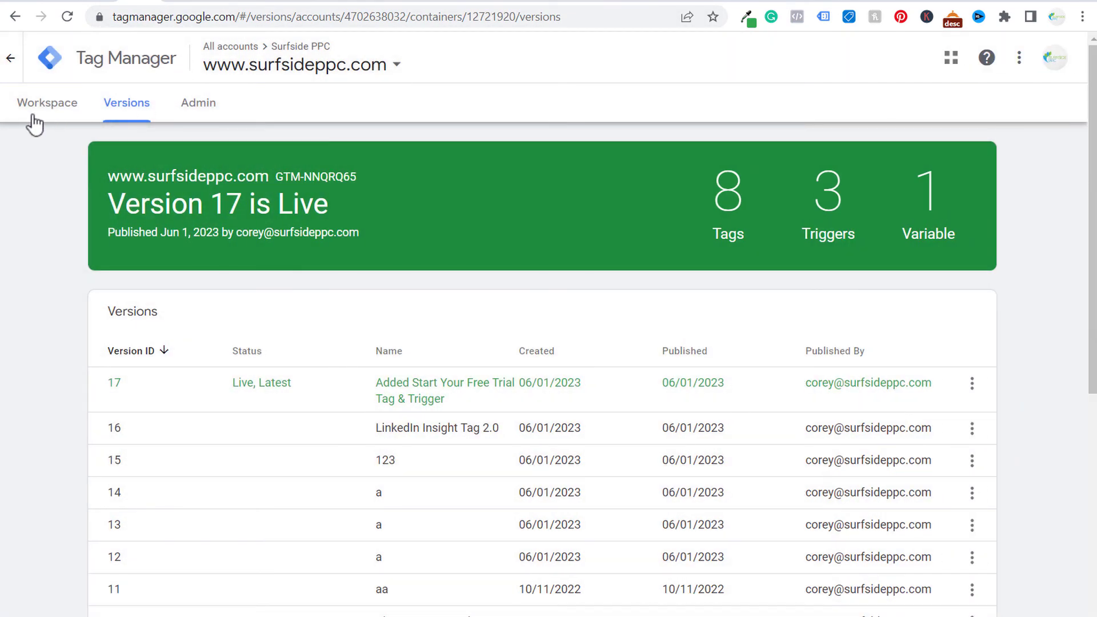
left_click(42, 110)
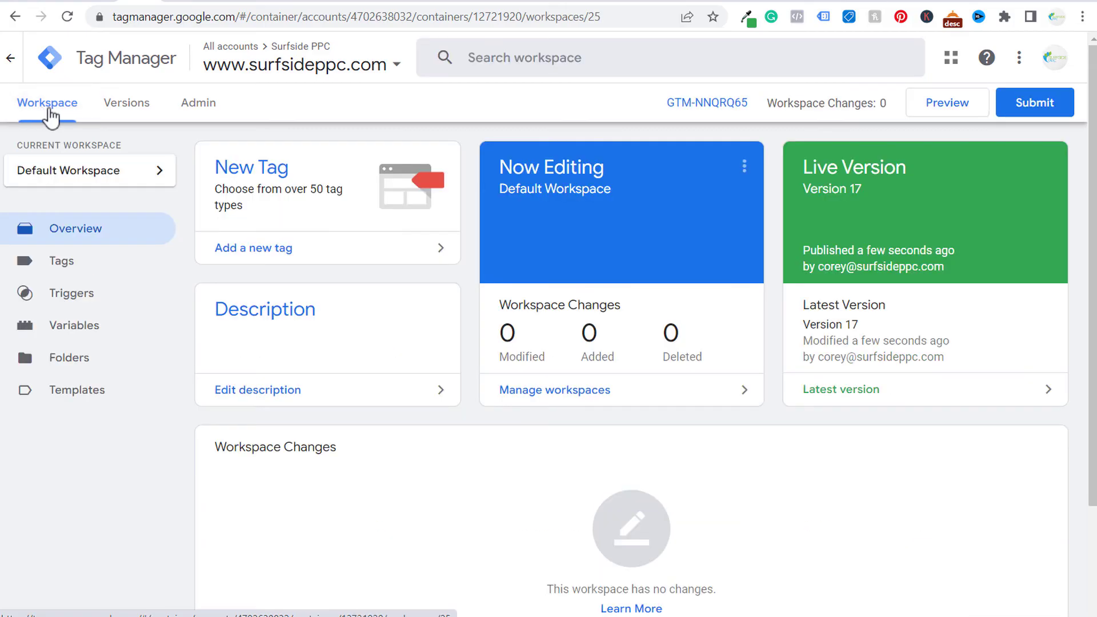
left_click(954, 103)
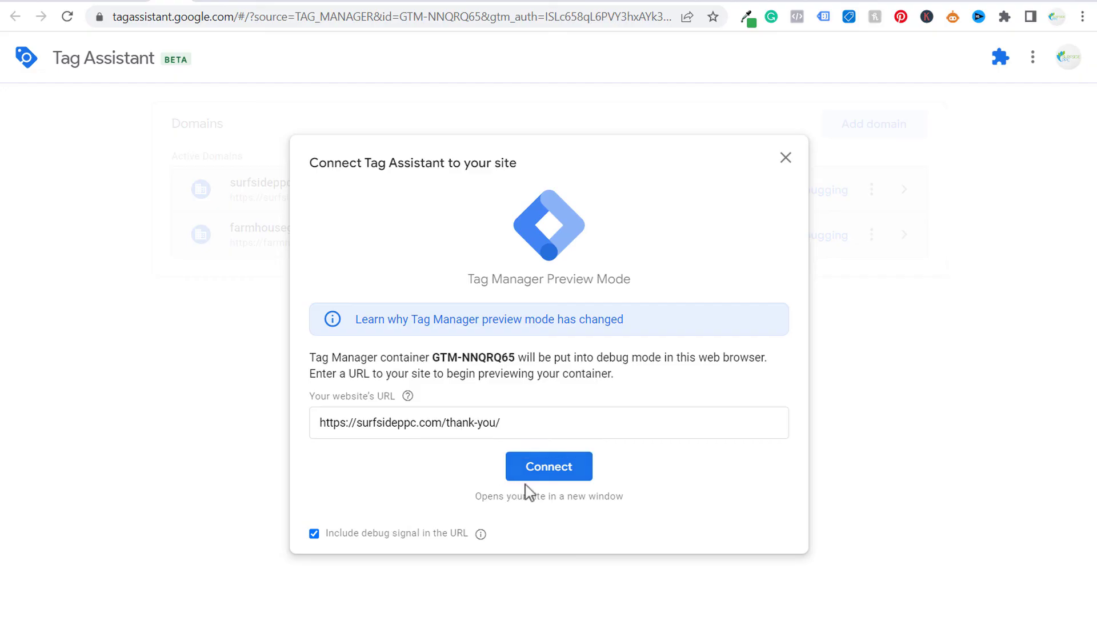
left_click(568, 474)
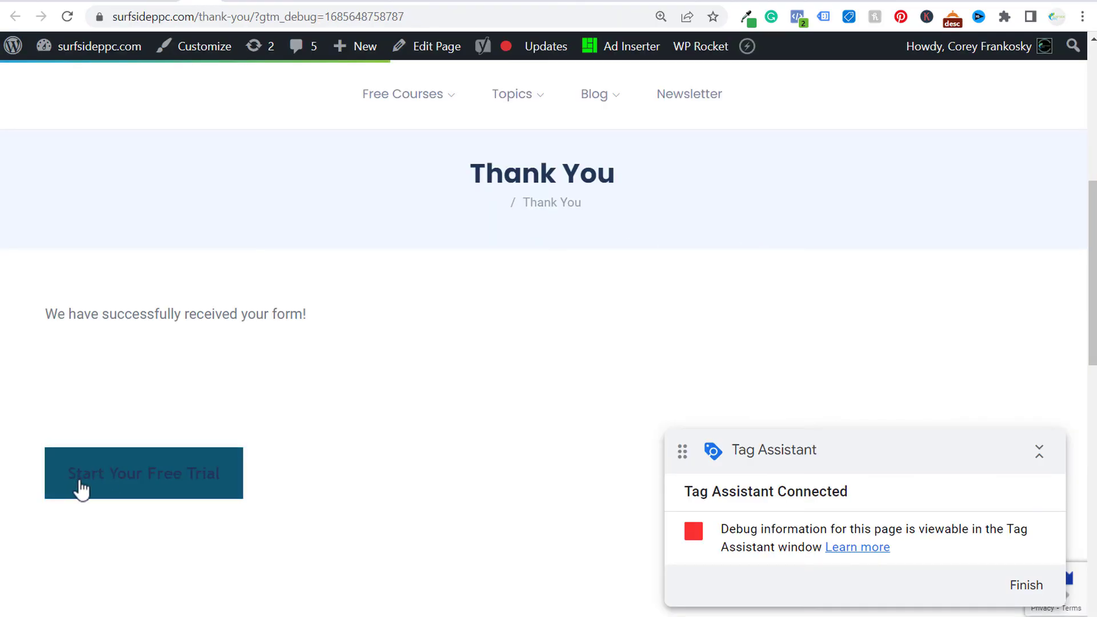
- Review the fired tags in Tag Assistant and test the Start Your Free Trial button on the connected thank-you page
left_click(161, 2)
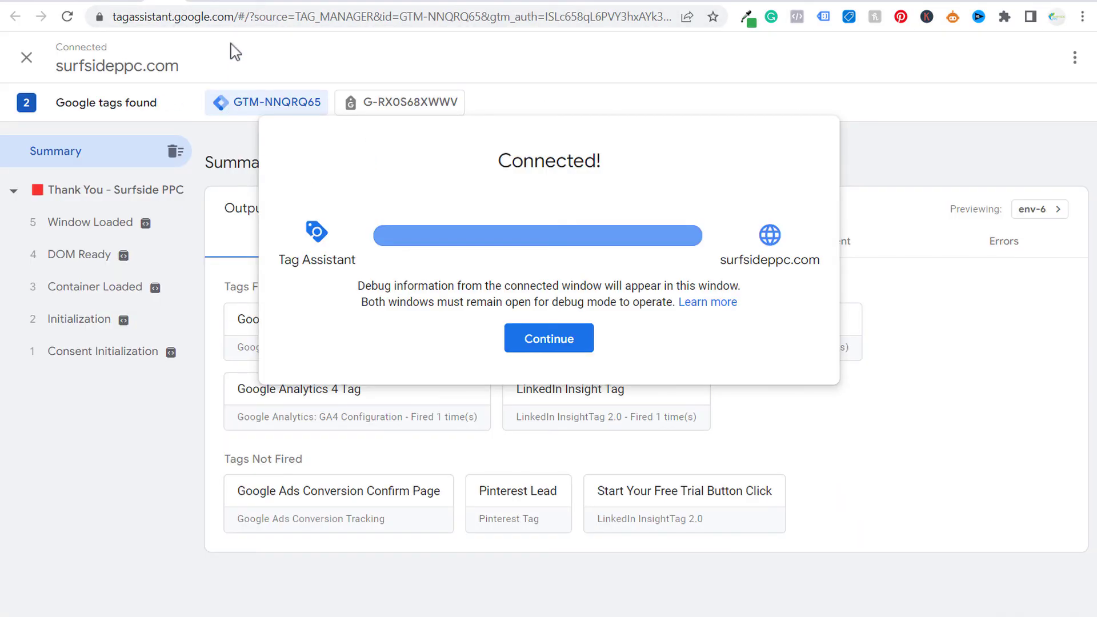
left_click(561, 341)
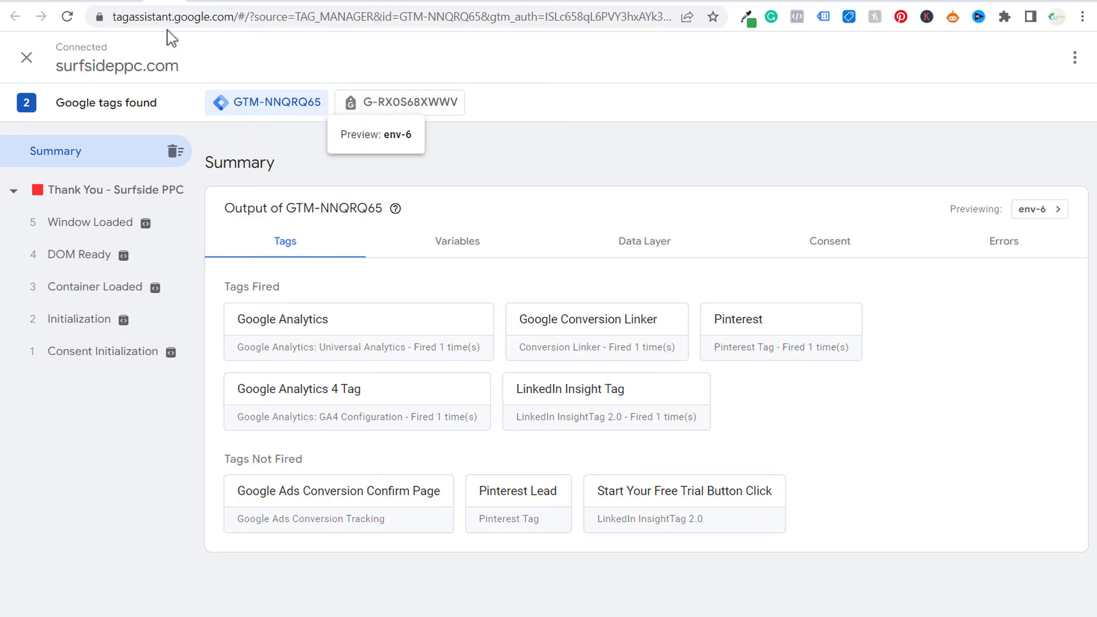
left_click(207, 3)
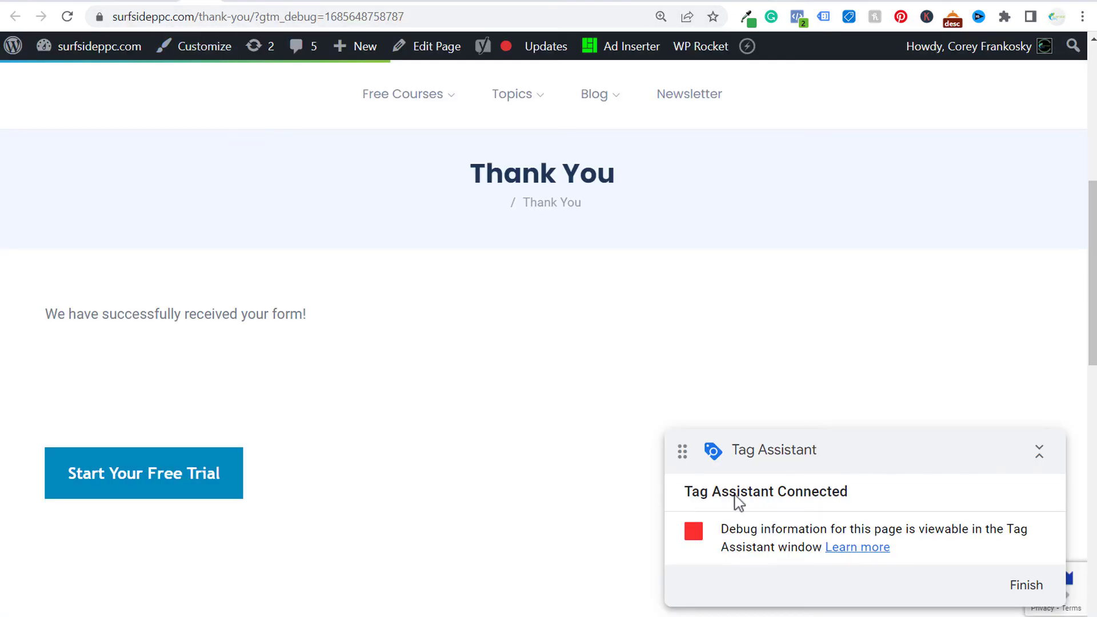
left_click(128, 487)
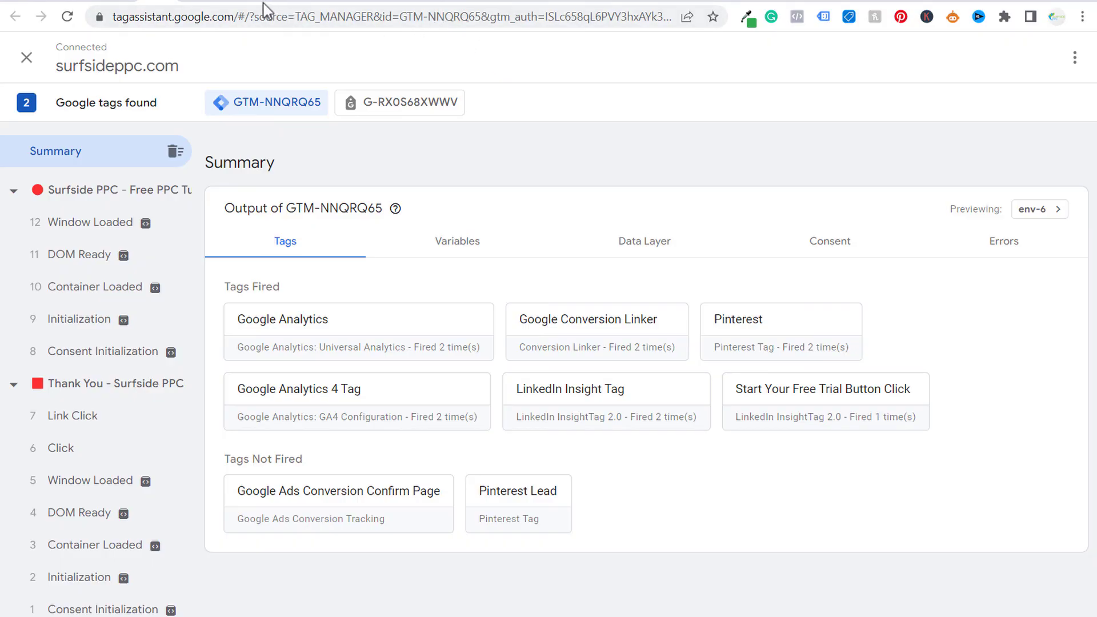
- Start a new LinkedIn campaign in the Default Campaign Group with the Website conversions objective
left_click(280, 1)
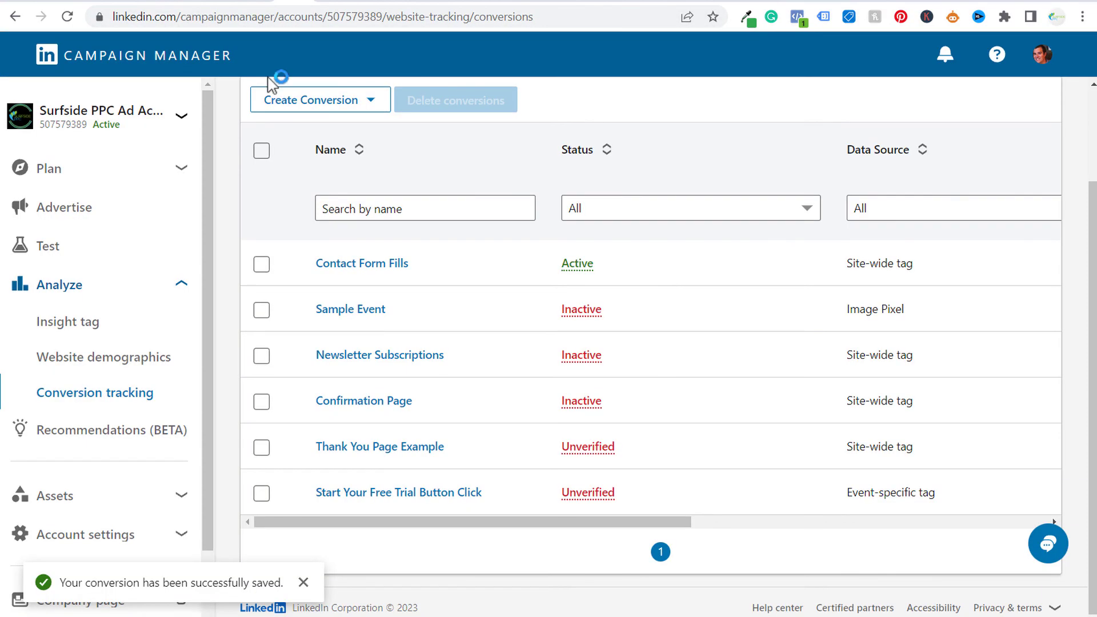
left_click(64, 208)
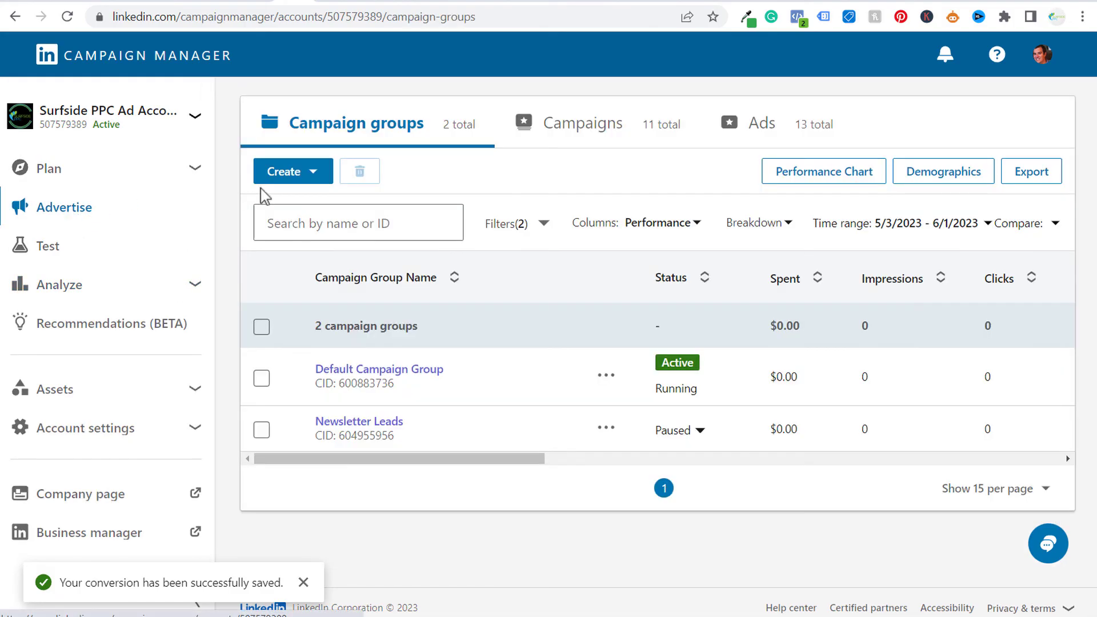
left_click(296, 180)
left_click(295, 219)
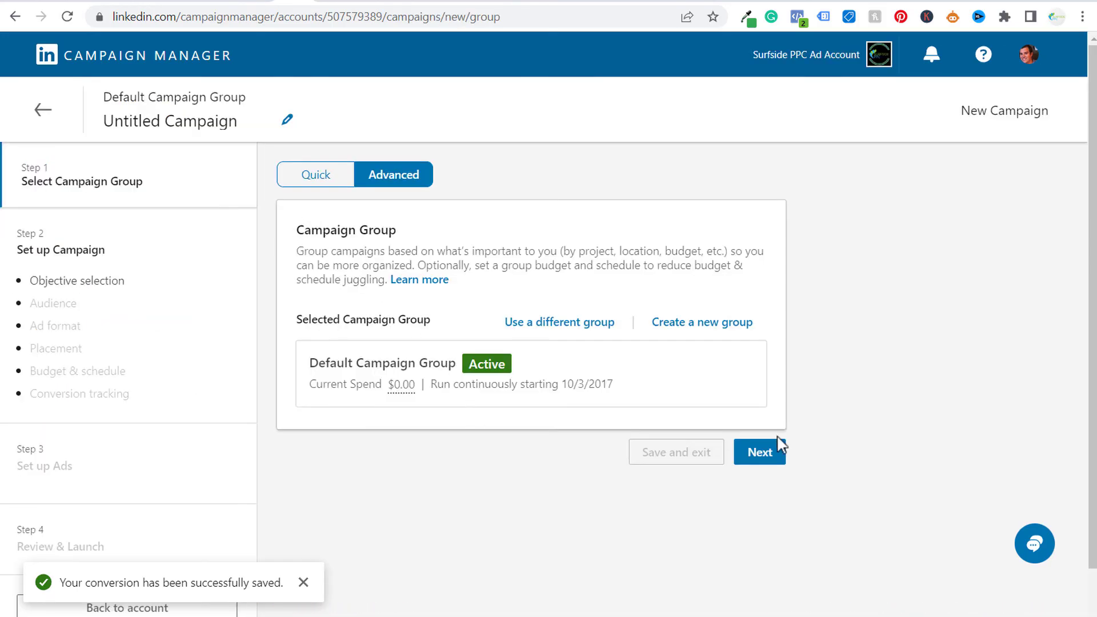
left_click(762, 453)
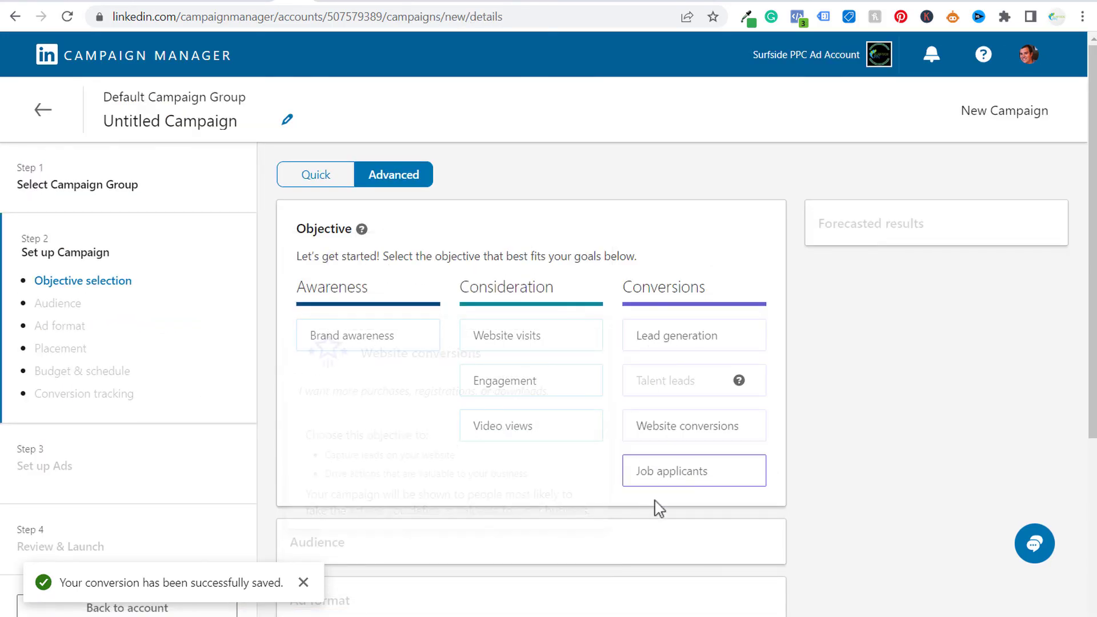
left_click(709, 440)
- Show the audience segment breakdown and review the new campaign's audience, placements, budget, bidding and conversion tracking settings
scroll(845, 421, "down", 1)
scroll(845, 421, "down", 7)
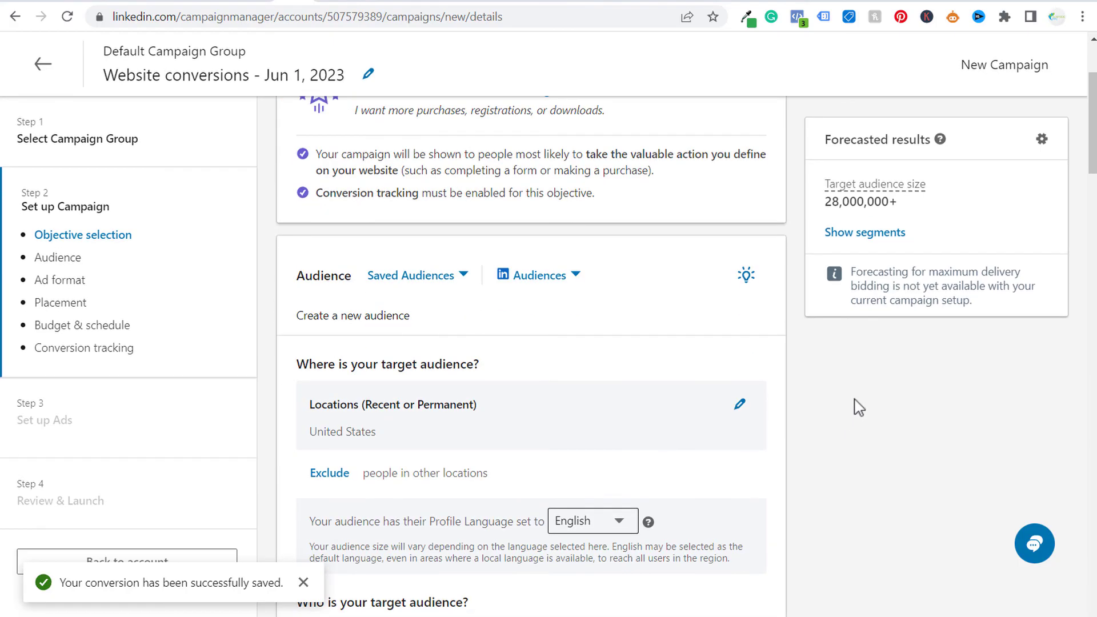
left_click(864, 230)
scroll(818, 320, "down", 6)
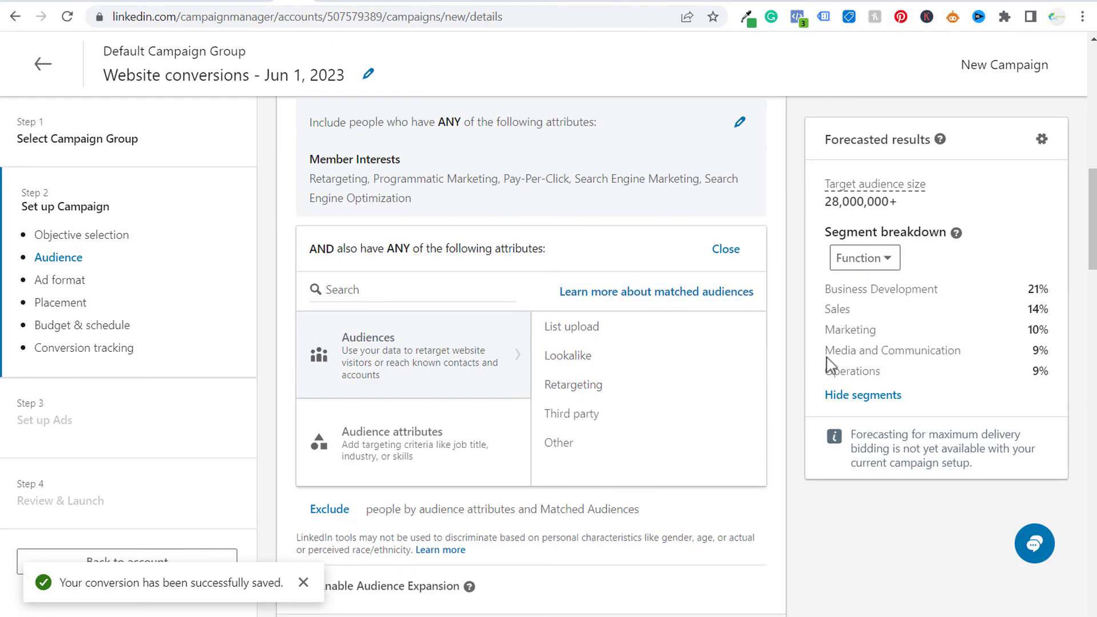
scroll(826, 371, "down", 12)
scroll(829, 427, "down", 10)
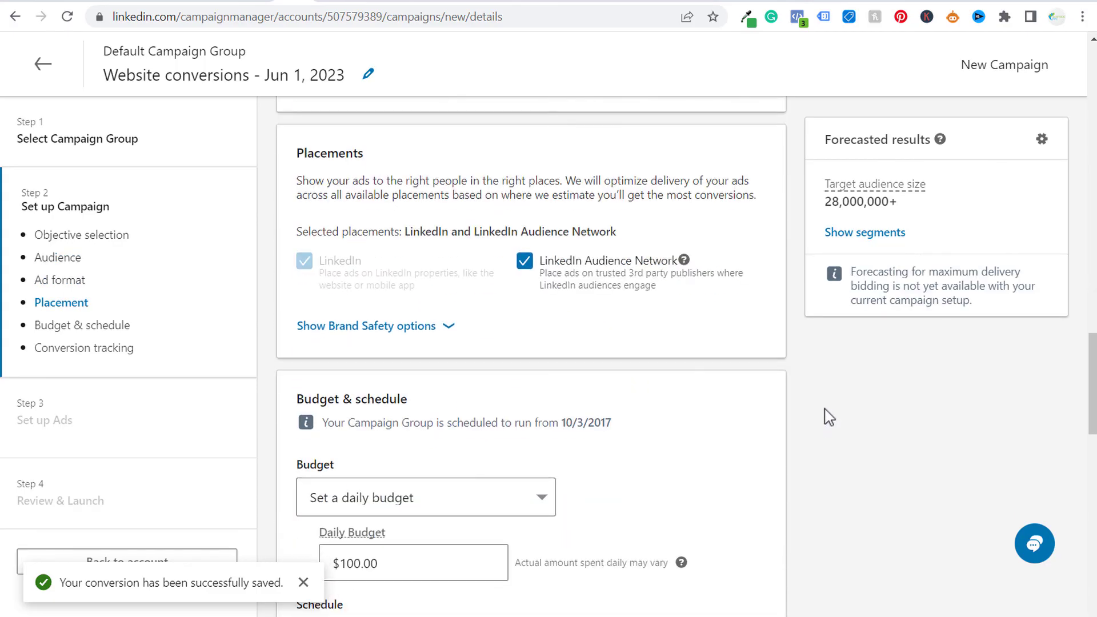
scroll(829, 400, "down", 5)
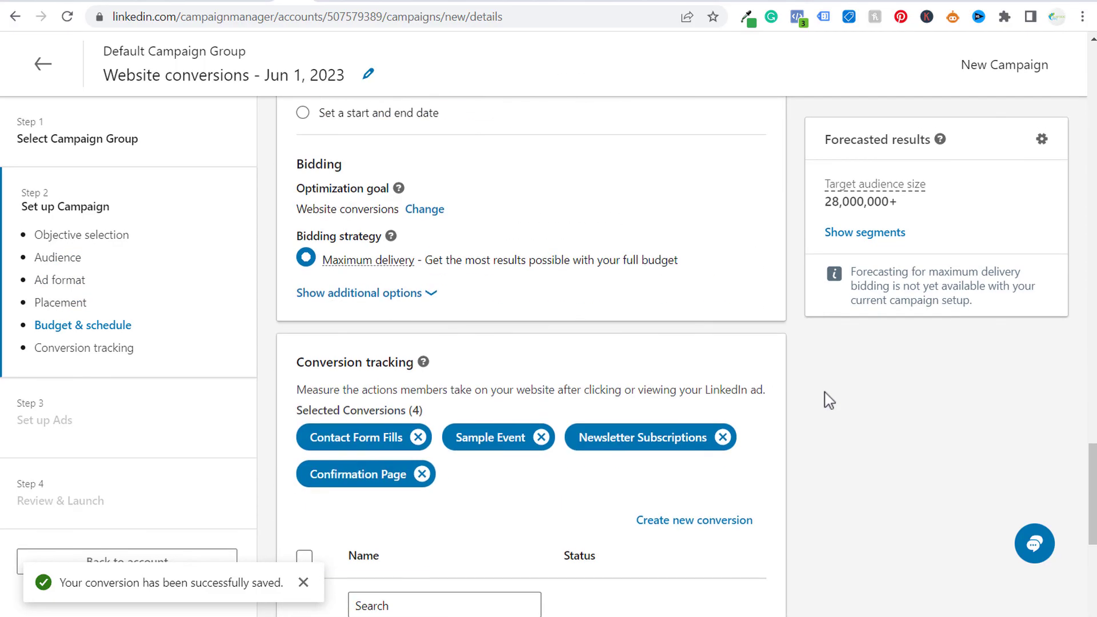
scroll(636, 386, "down", 3)
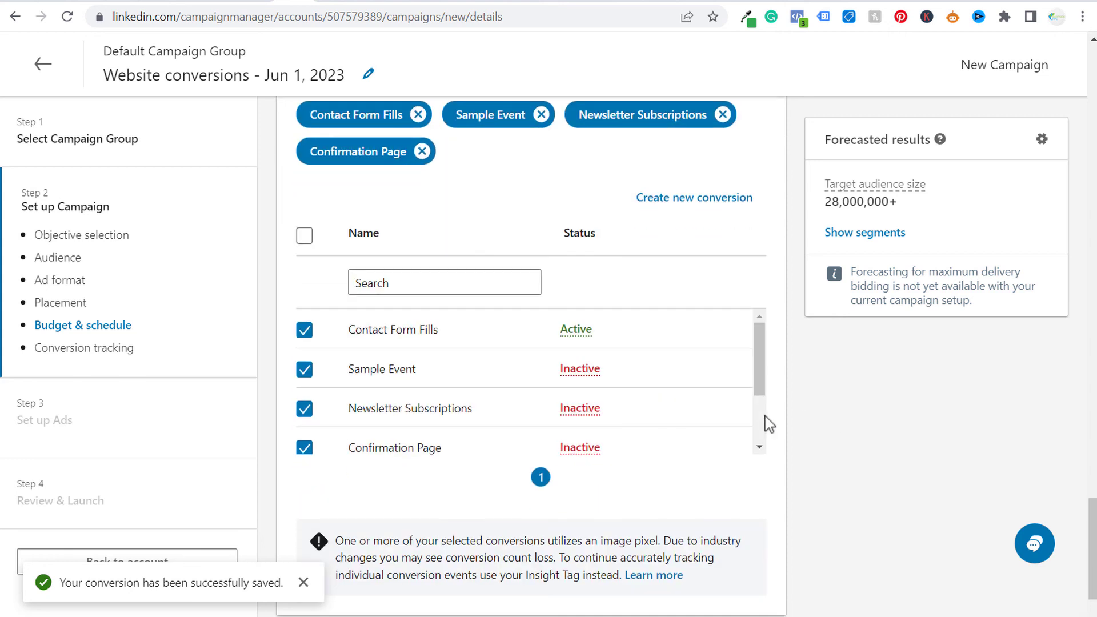
- Deselect Contact Form Fills, Sample Event, Newsletter Subscriptions and Confirmation Page, and select Start Your Free Trial Button Click as the campaign's only conversion
left_click_drag(764, 357, 295, 356)
left_click(304, 329)
left_click(305, 333)
left_click(304, 372)
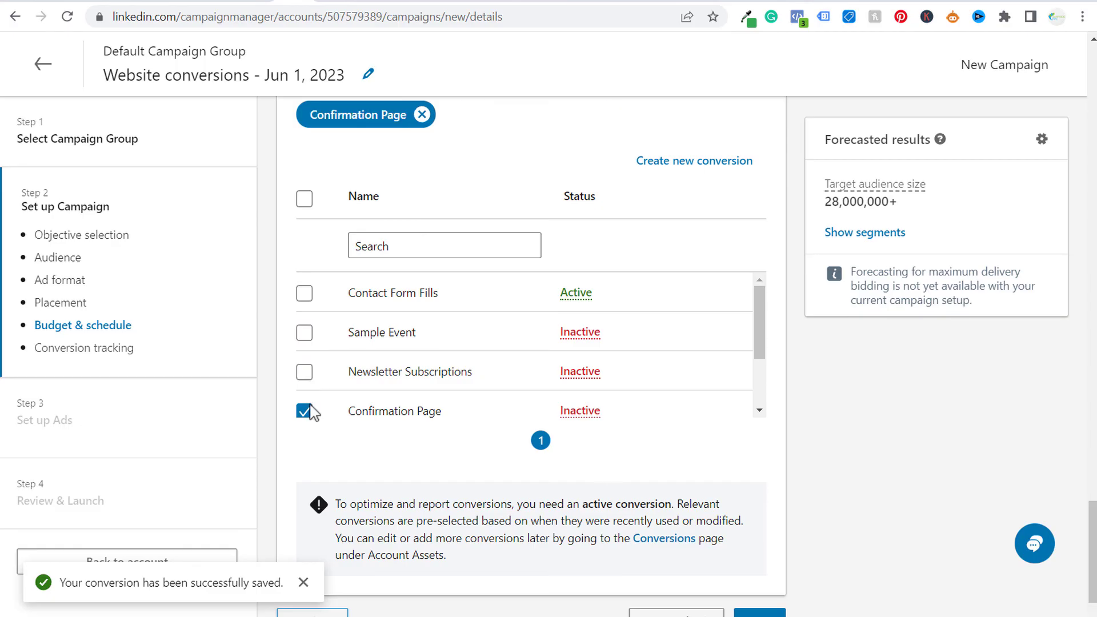
left_click(304, 411)
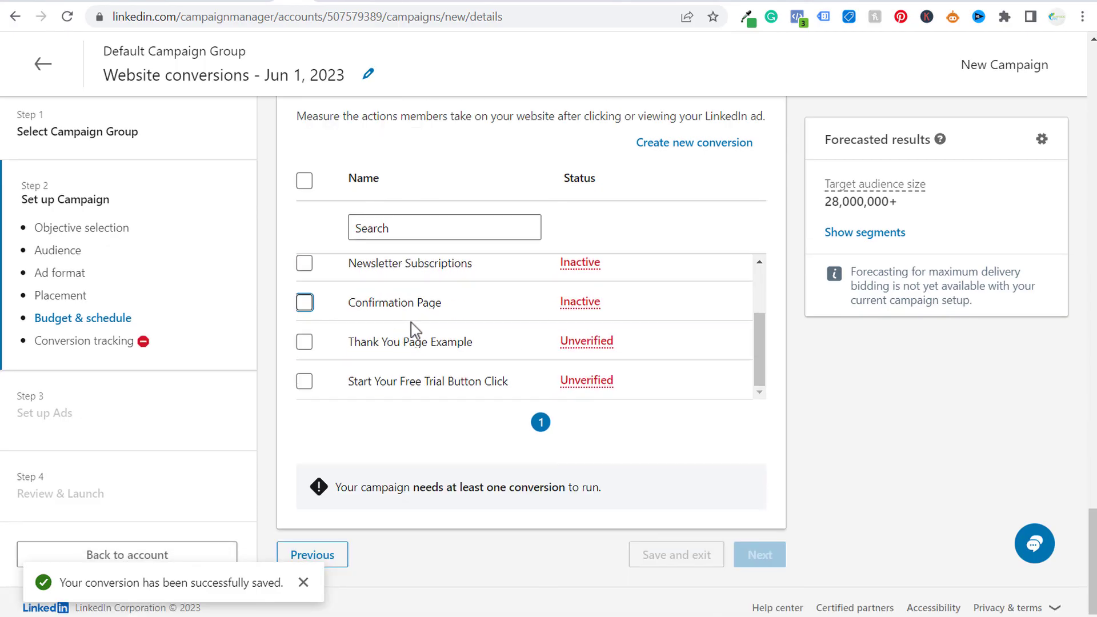
left_click(304, 382)
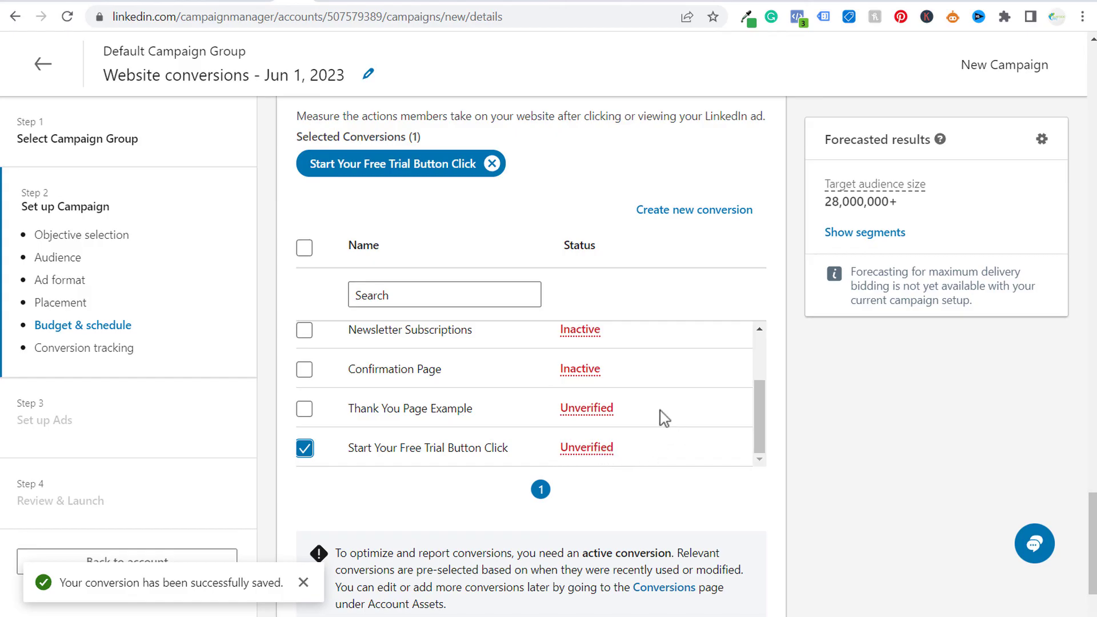
scroll(663, 417, "up", 2)
scroll(652, 416, "down", 2)
scroll(817, 460, "down", 2)
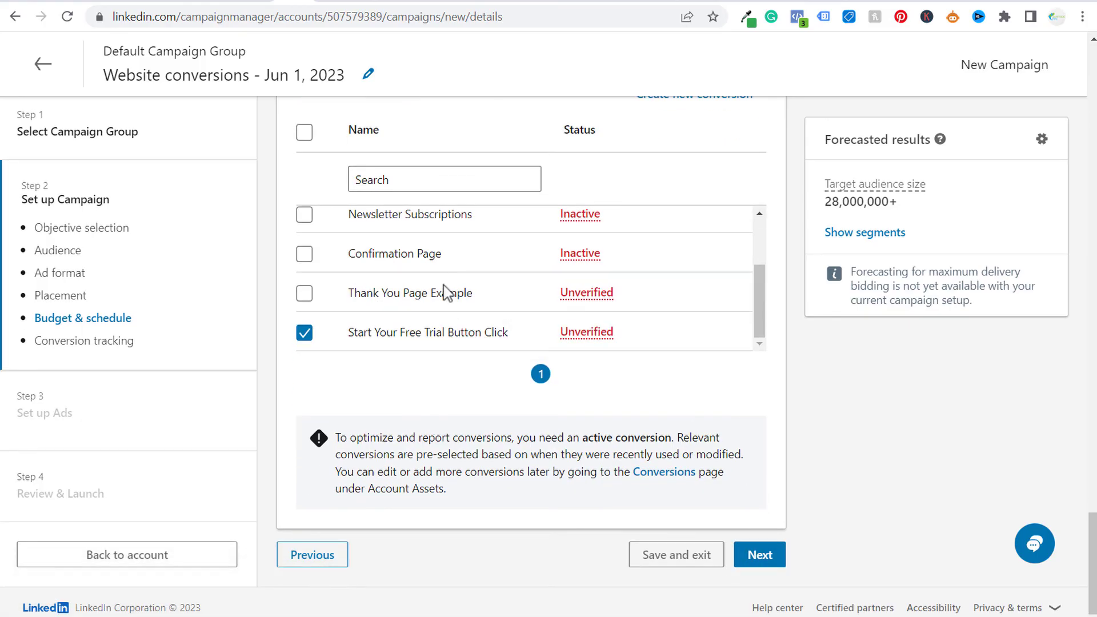
- Leave the new campaign without saving and check the conversion statuses in Campaign Manager's conversion tracking list
left_click(136, 556)
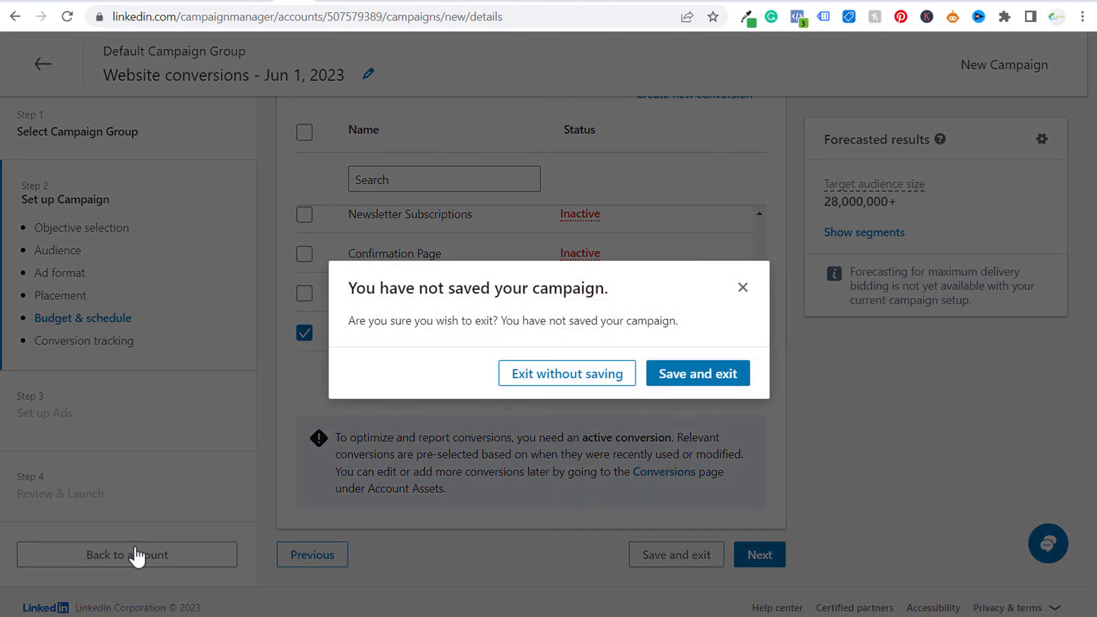
left_click(551, 383)
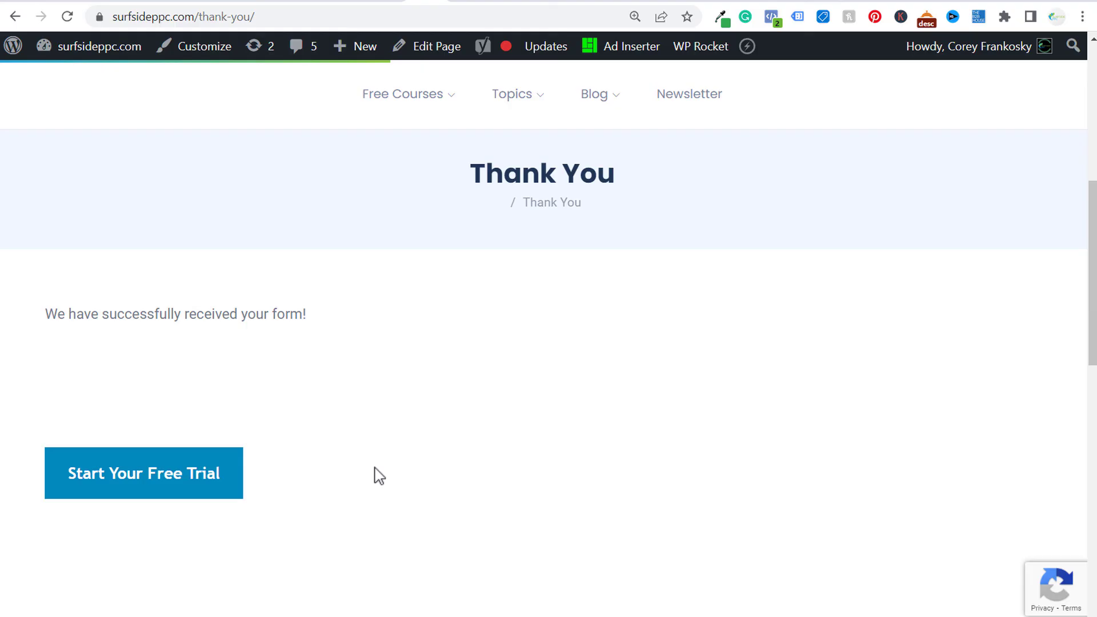
left_click(205, 3)
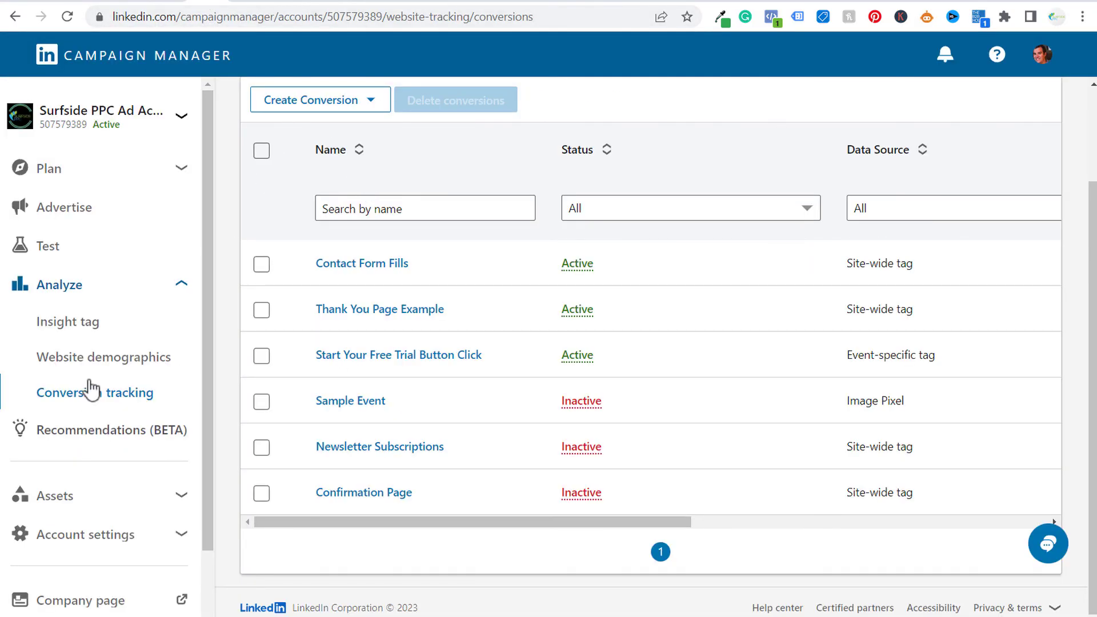